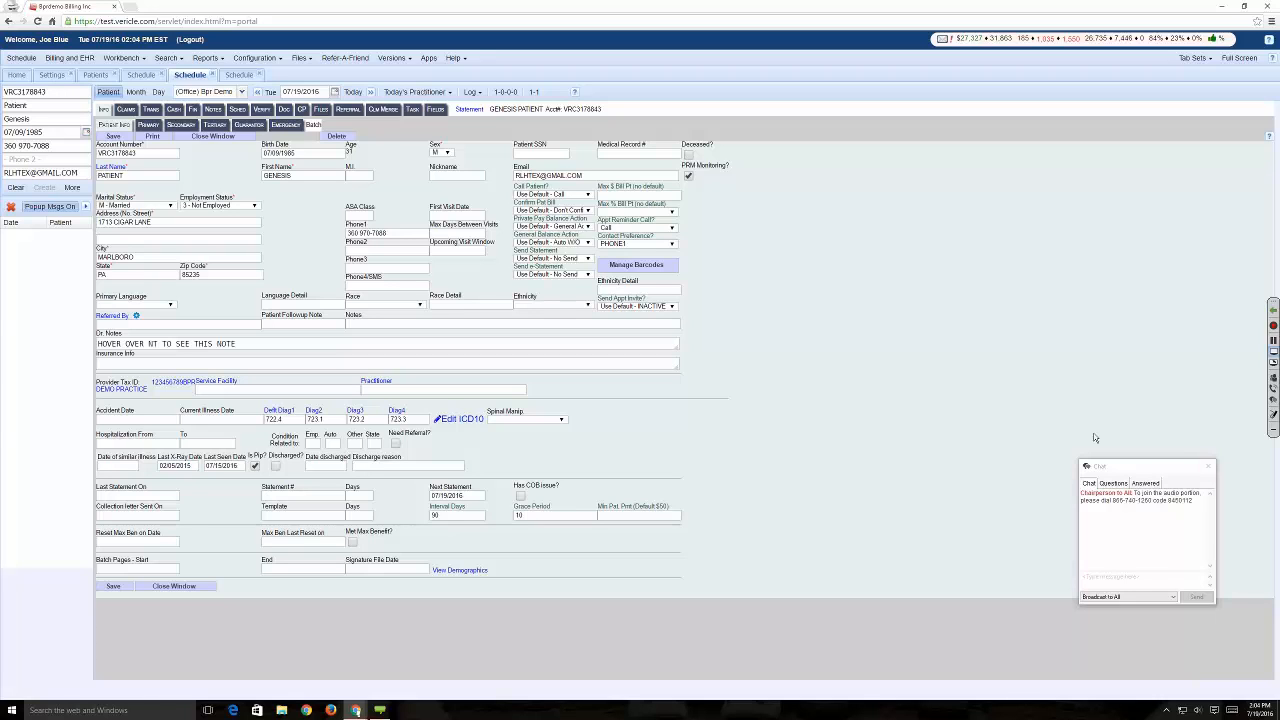
- Go to the home dashboard and open the A/R Breakdown report from the Billing Analytics reports
left_click(14, 77)
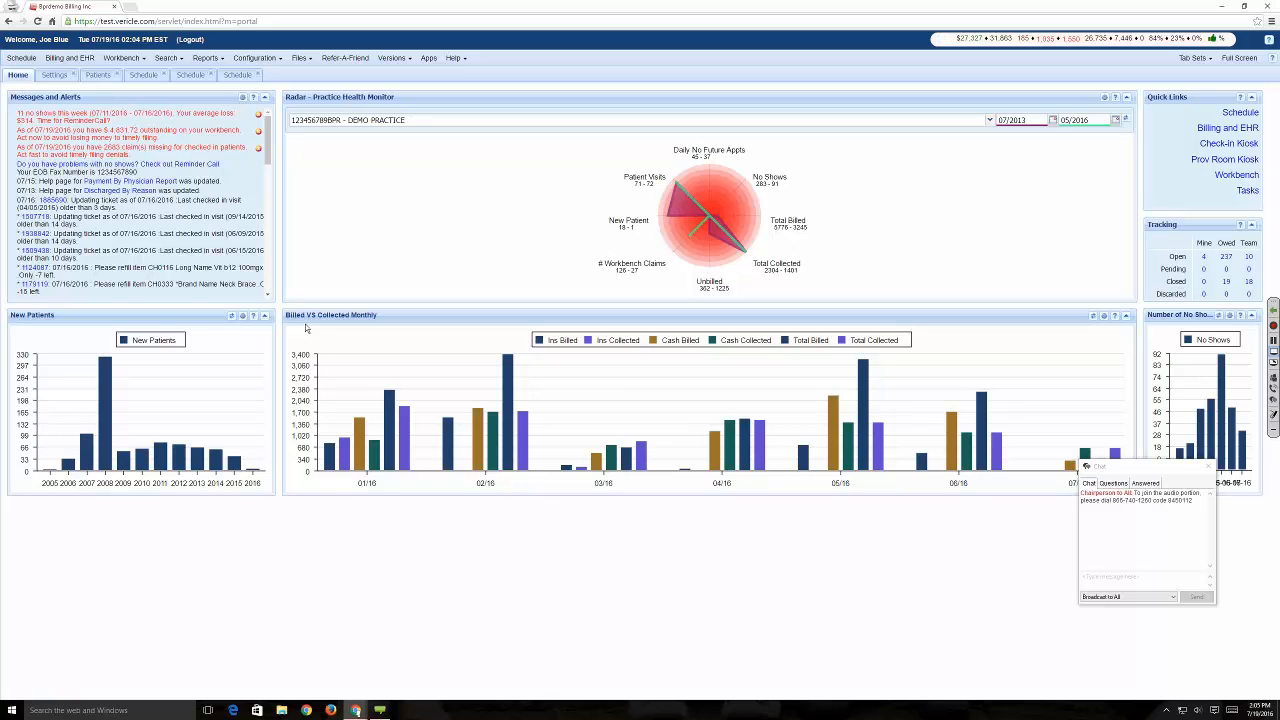
key("ctrl+plus")
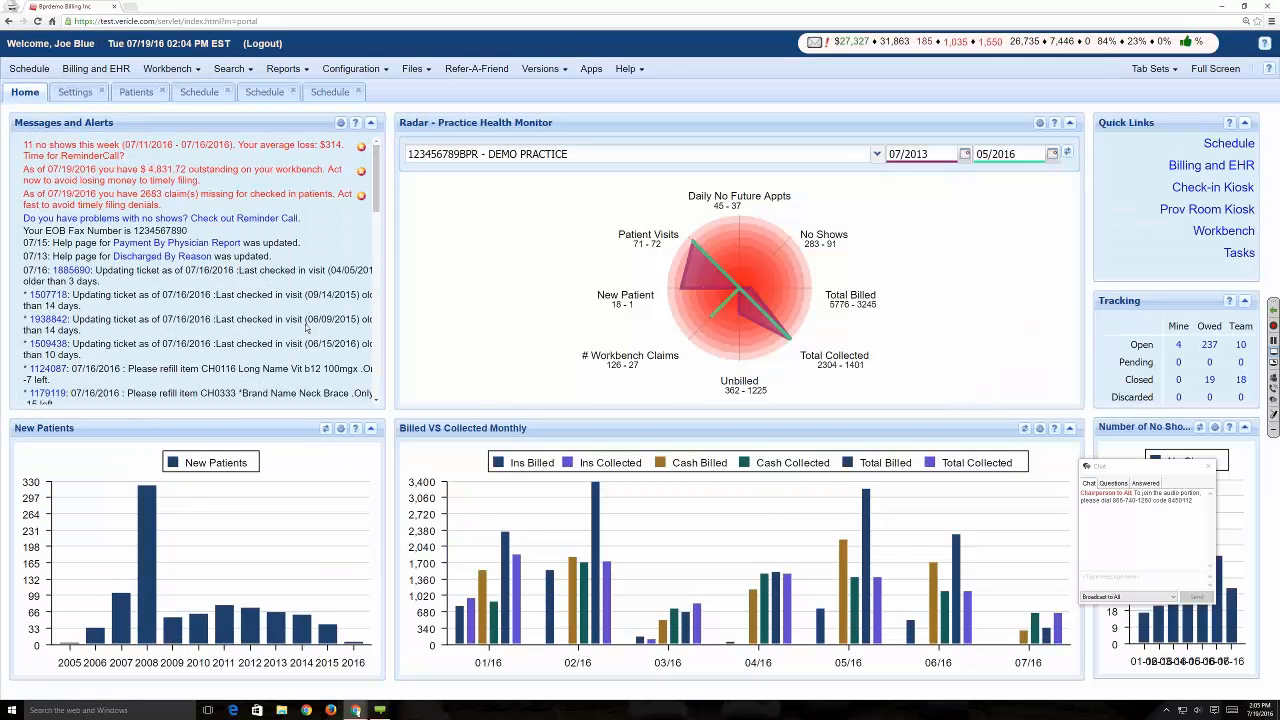
left_click(304, 70)
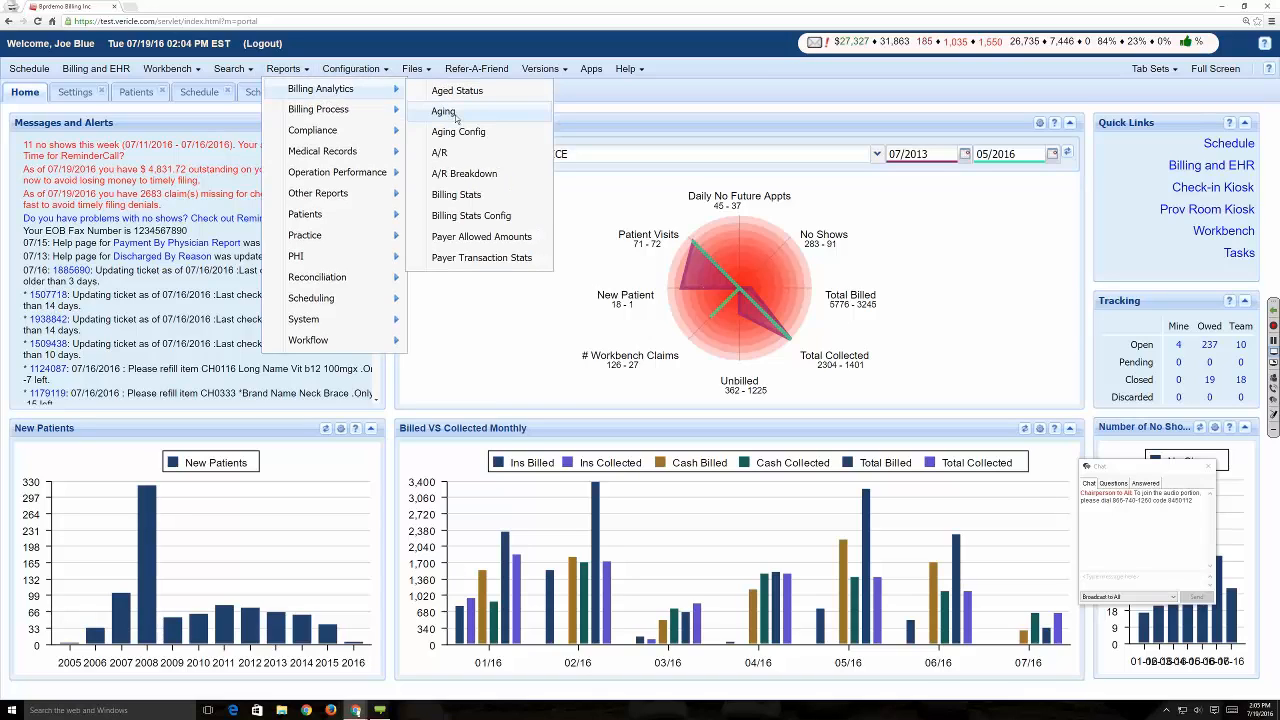
left_click(462, 174)
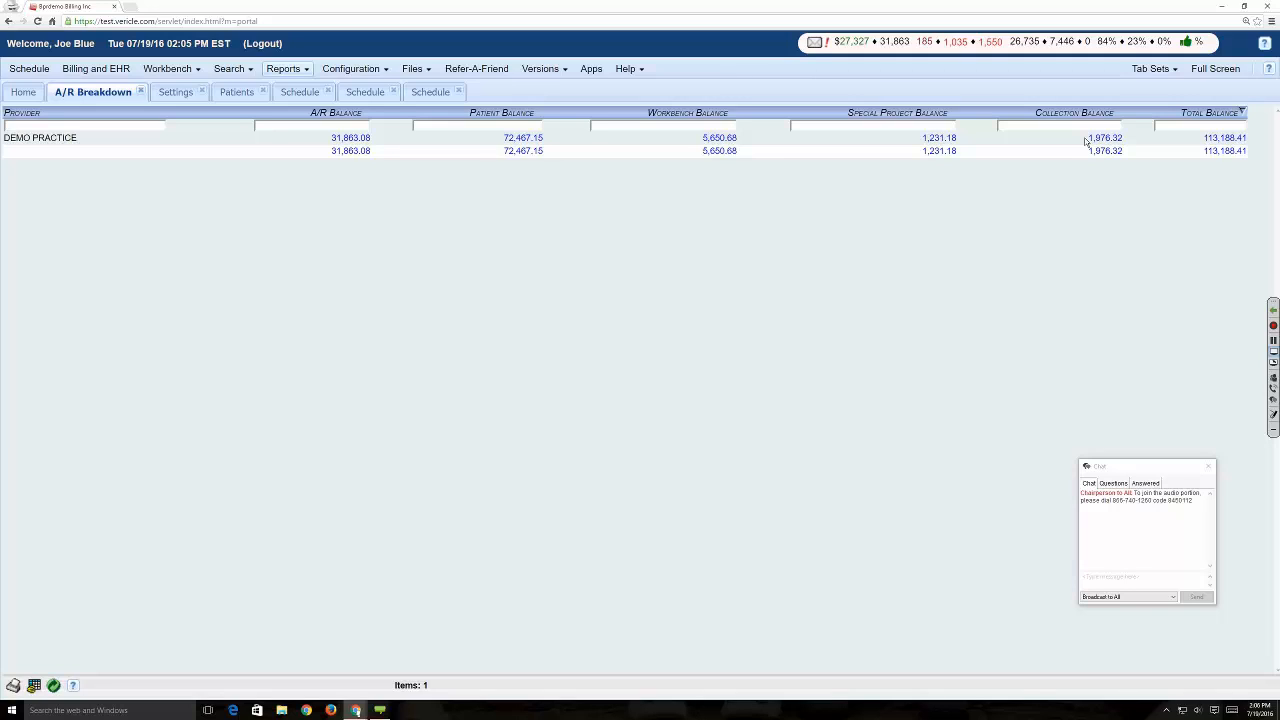
- Open the claims behind DEMO PRACTICE's patient balance, maximize their window and close the meeting chat
left_click(525, 138)
left_click_drag(319, 18, 490, 31)
left_click(556, 26)
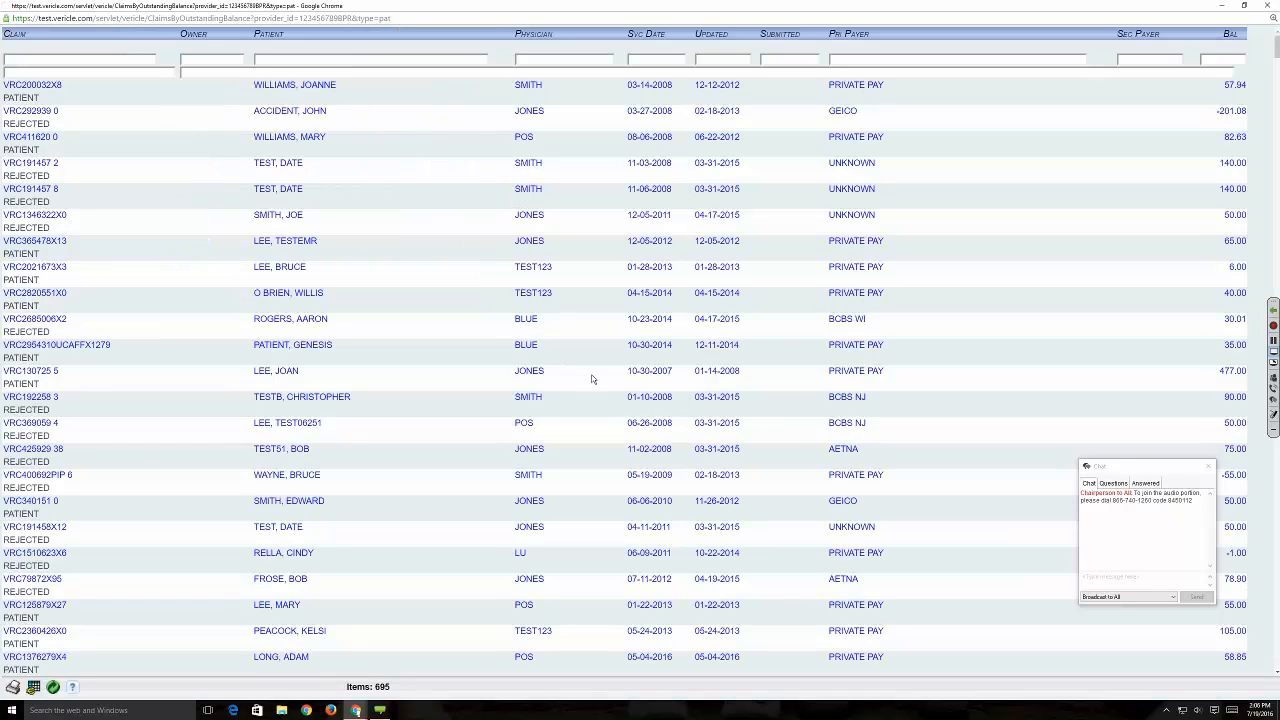
left_click(1205, 469)
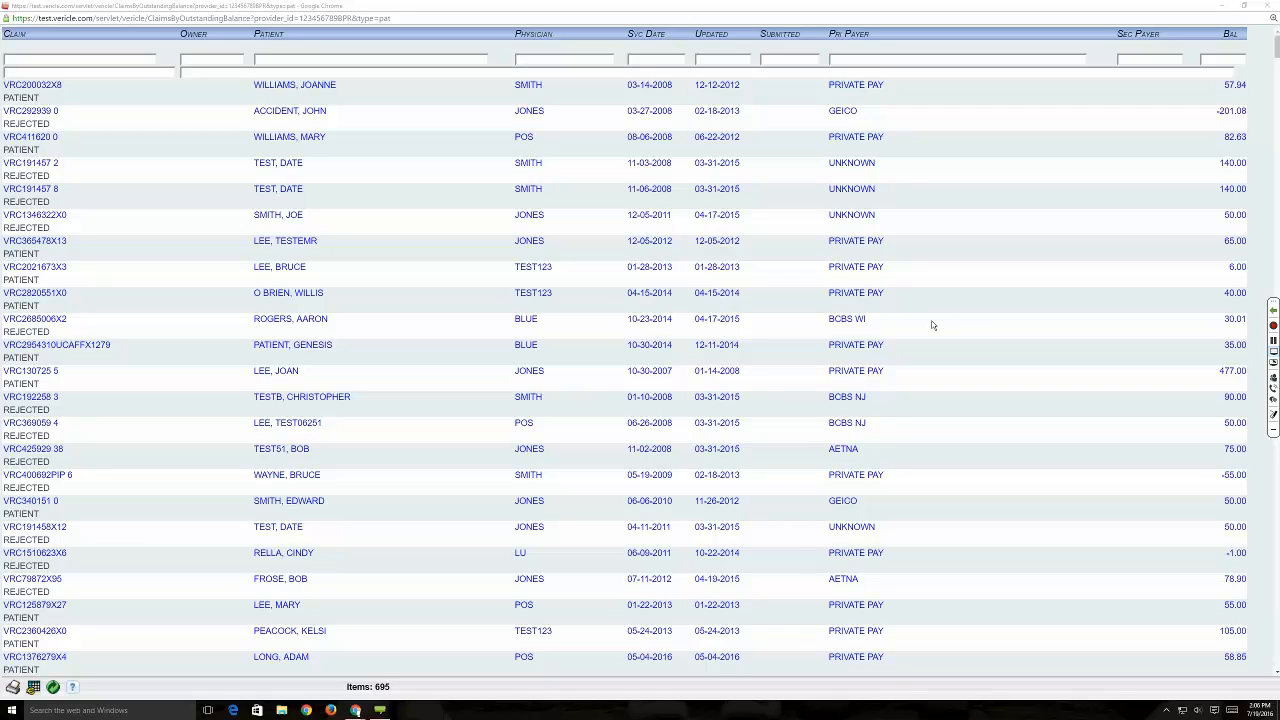
- Sort the outstanding claims by patient and filter them to balances under 100
left_click(300, 36)
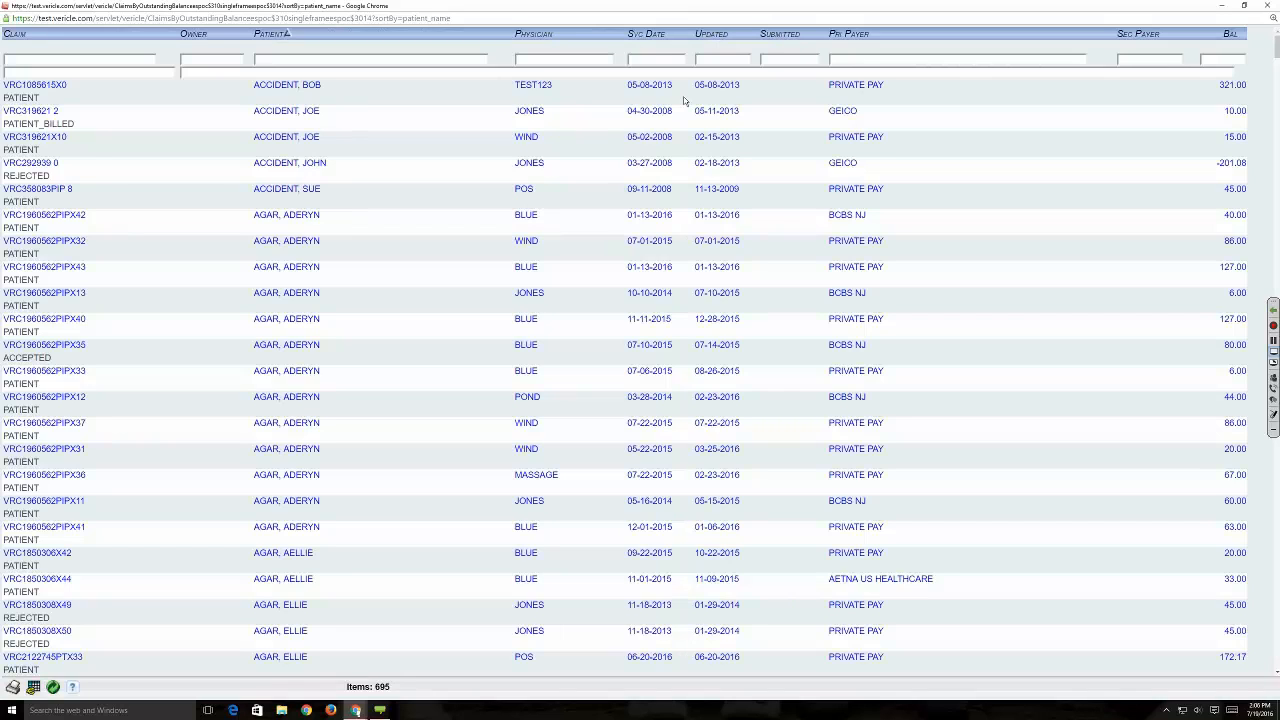
left_click(652, 60)
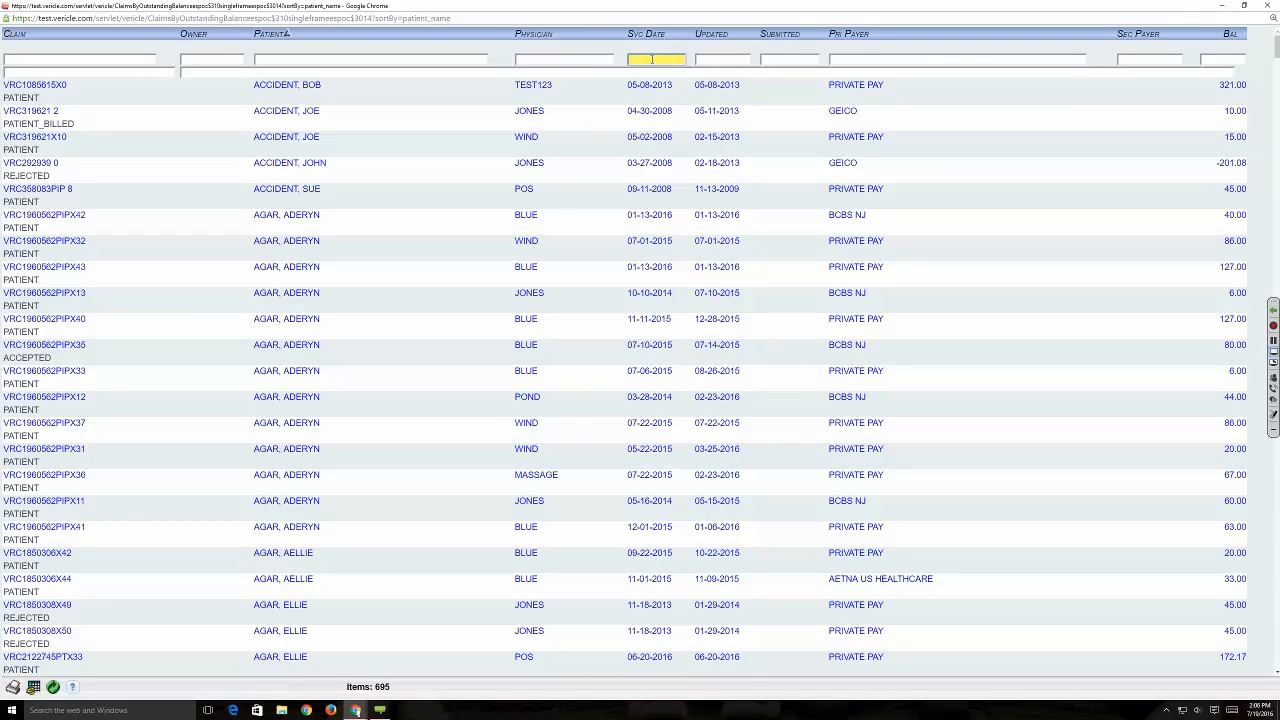
left_click(1209, 61)
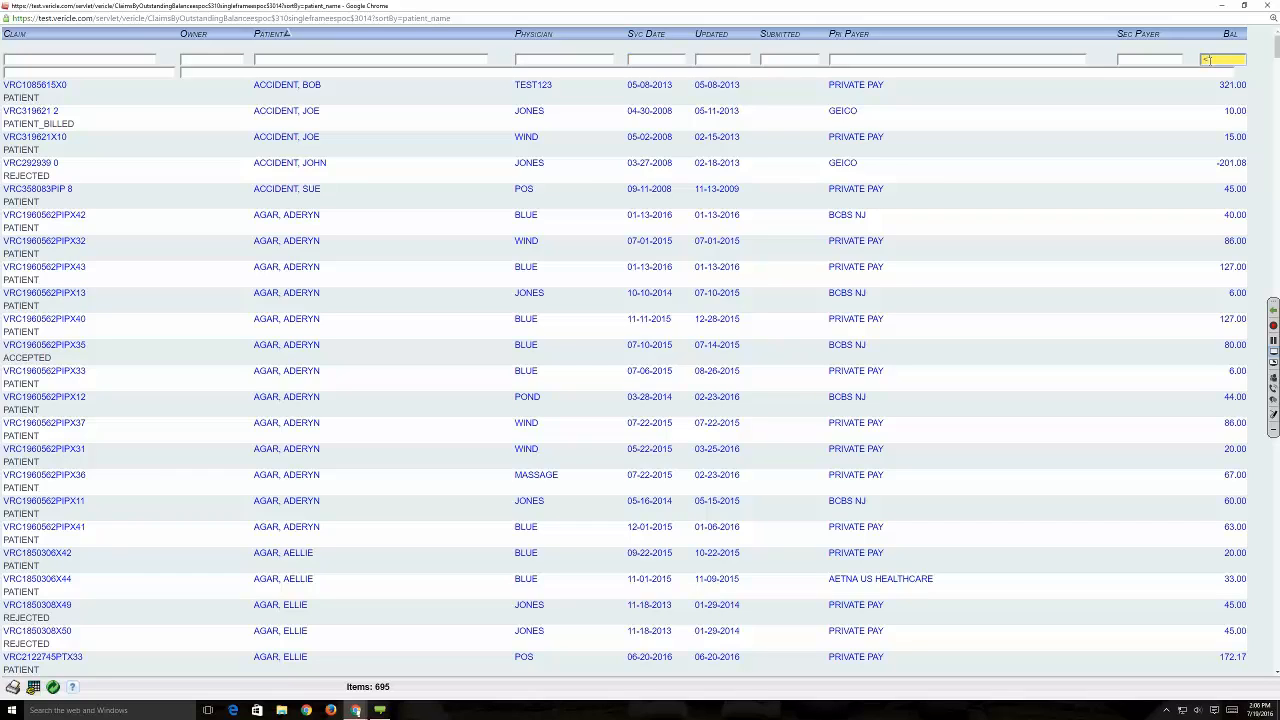
type("<100")
key("Return")
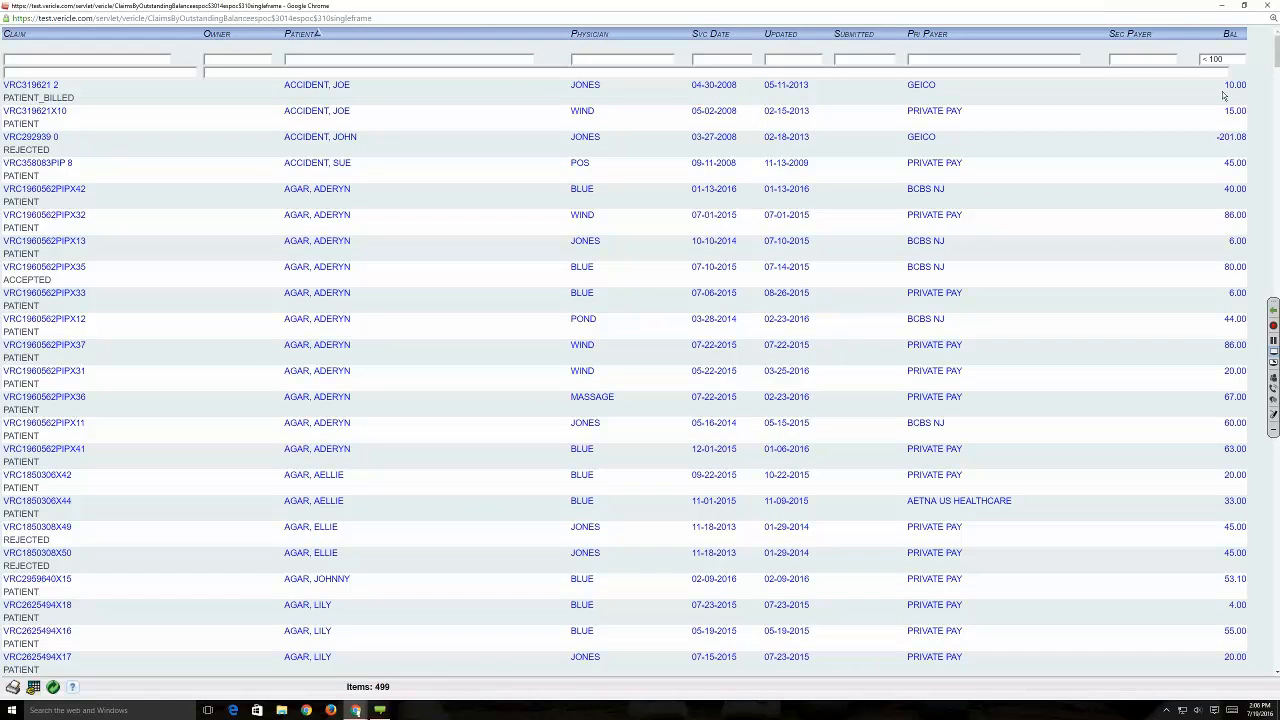
- Look through the filtered outstanding claims and close their window
scroll(1210, 140, "down", 3)
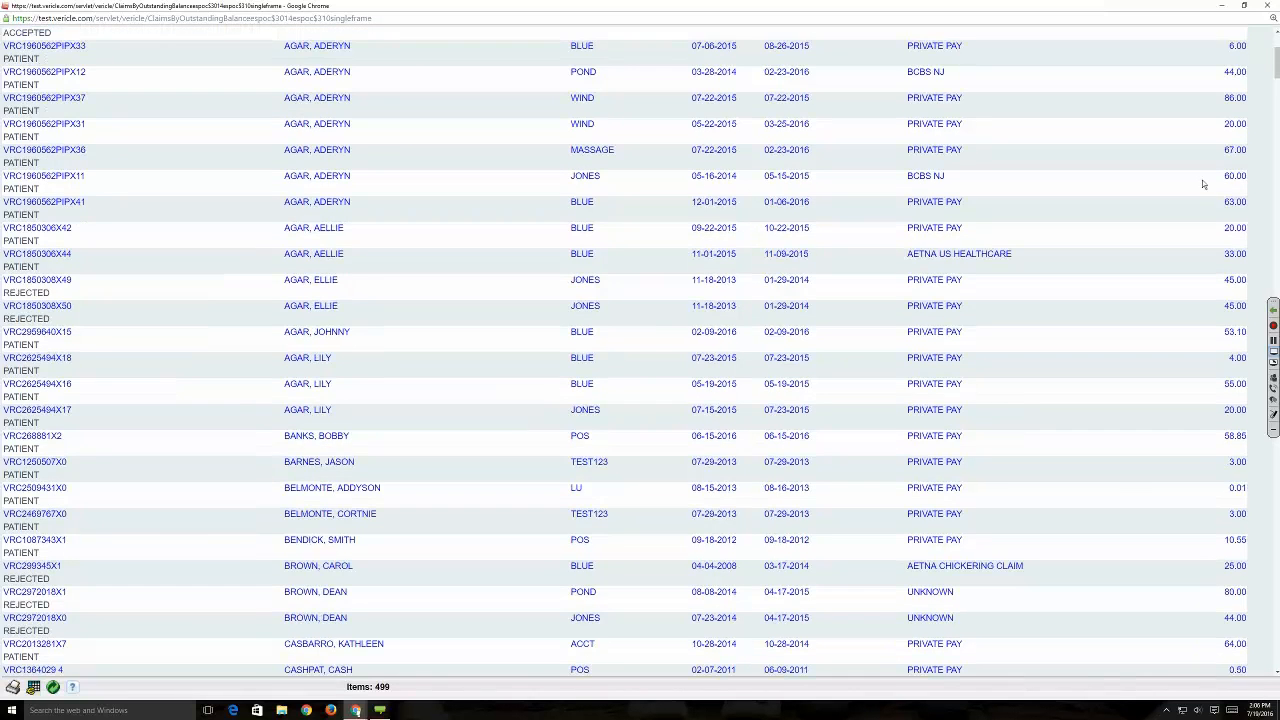
scroll(1203, 180, "up", 3)
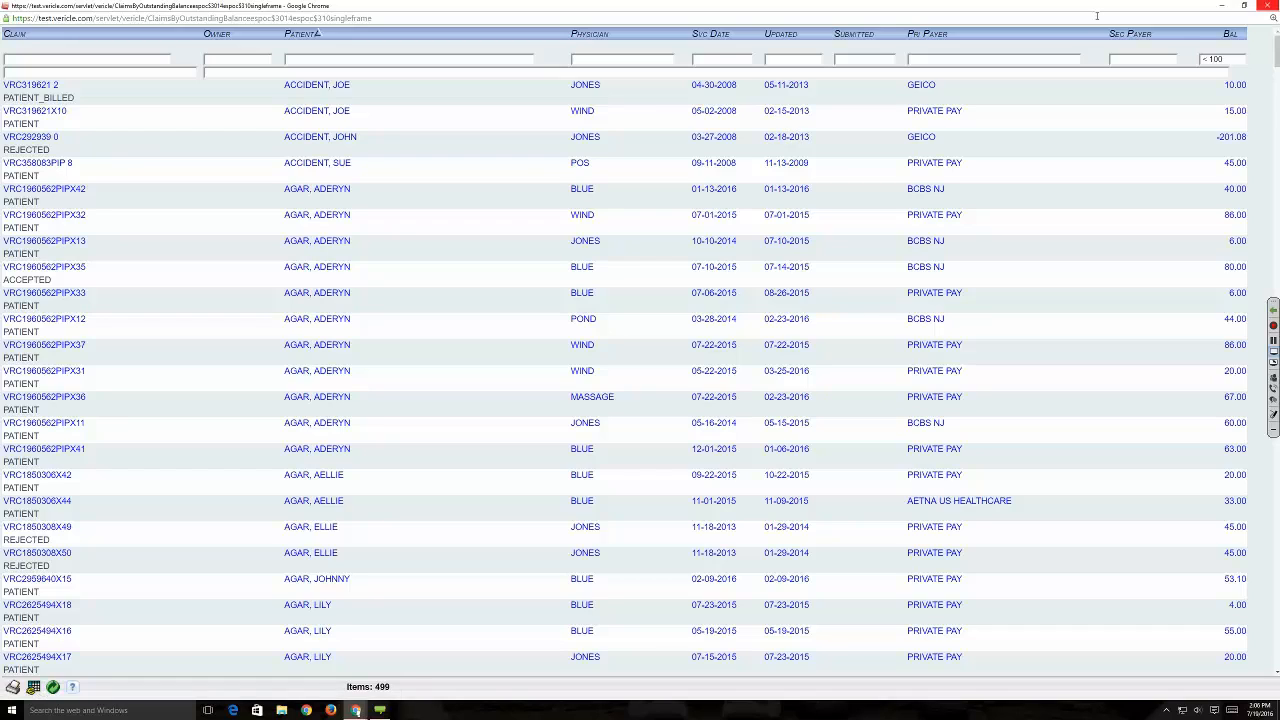
left_click(1267, 6)
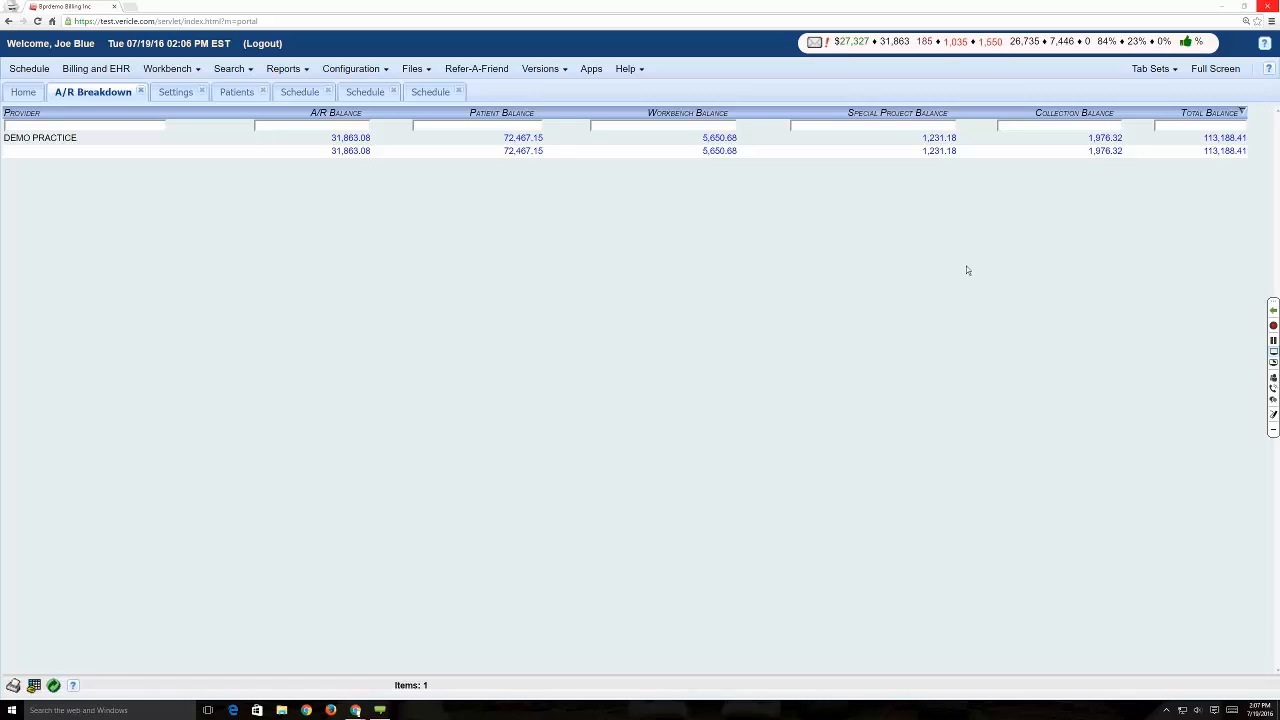
- Go to the patient search and list patients without any search criteria
left_click(236, 91)
left_click(232, 69)
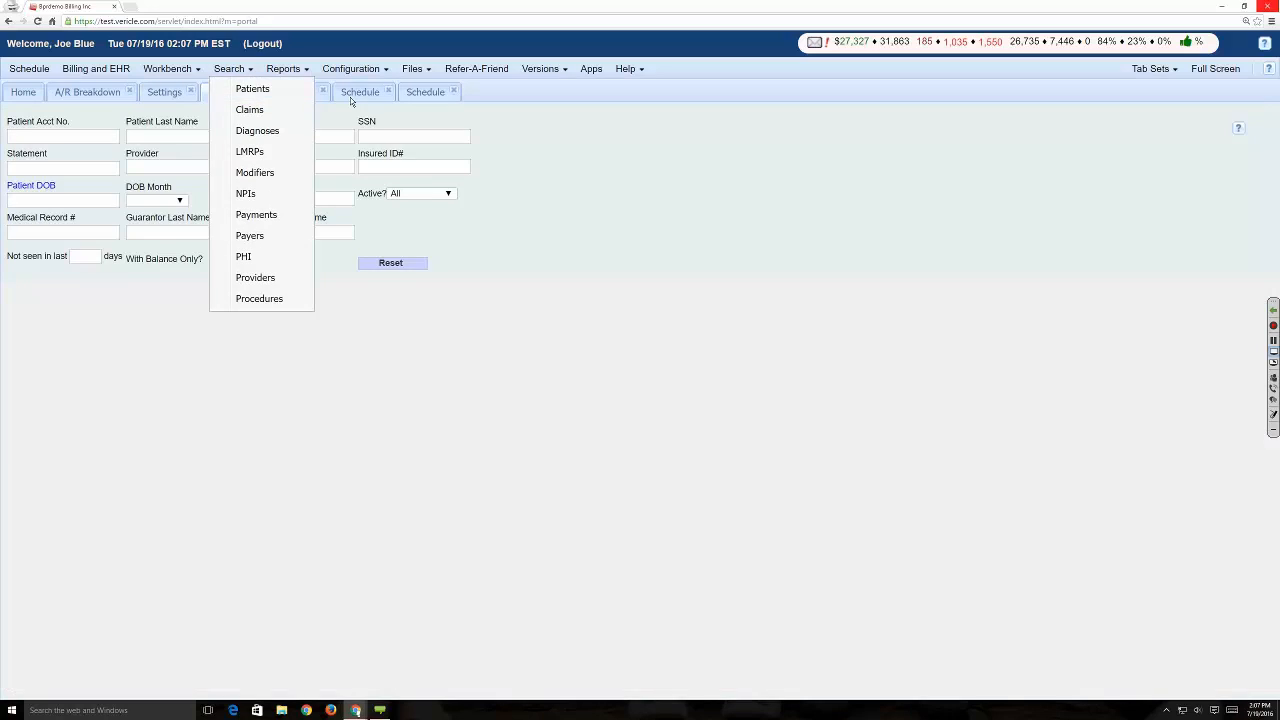
left_click(508, 97)
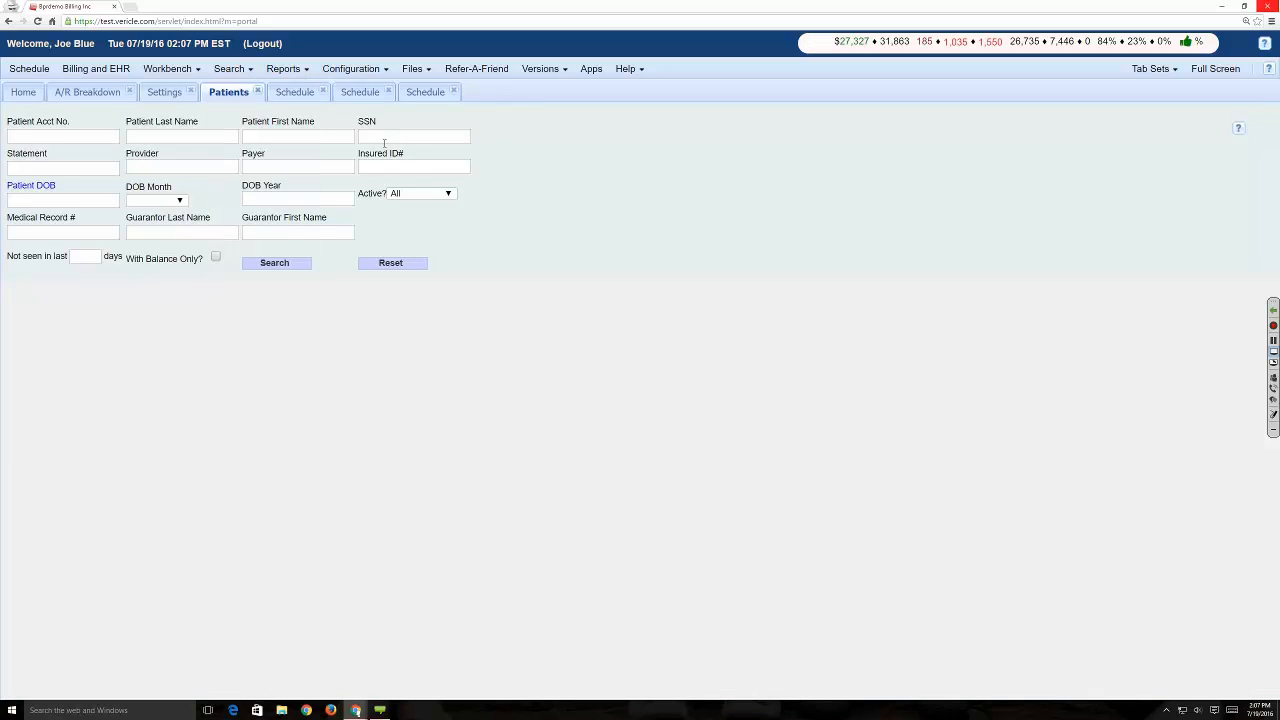
left_click(298, 136)
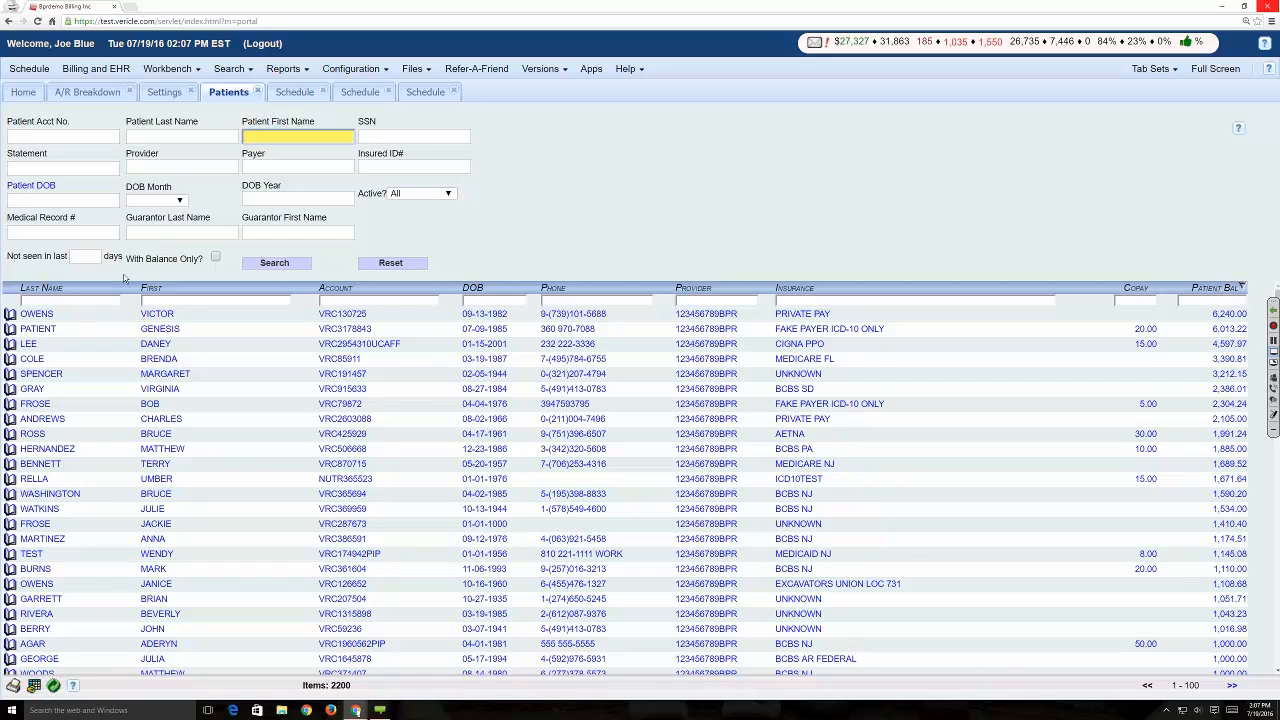
- Search for patients not seen in the last 120 days, limited to those with a balance
left_click(87, 257)
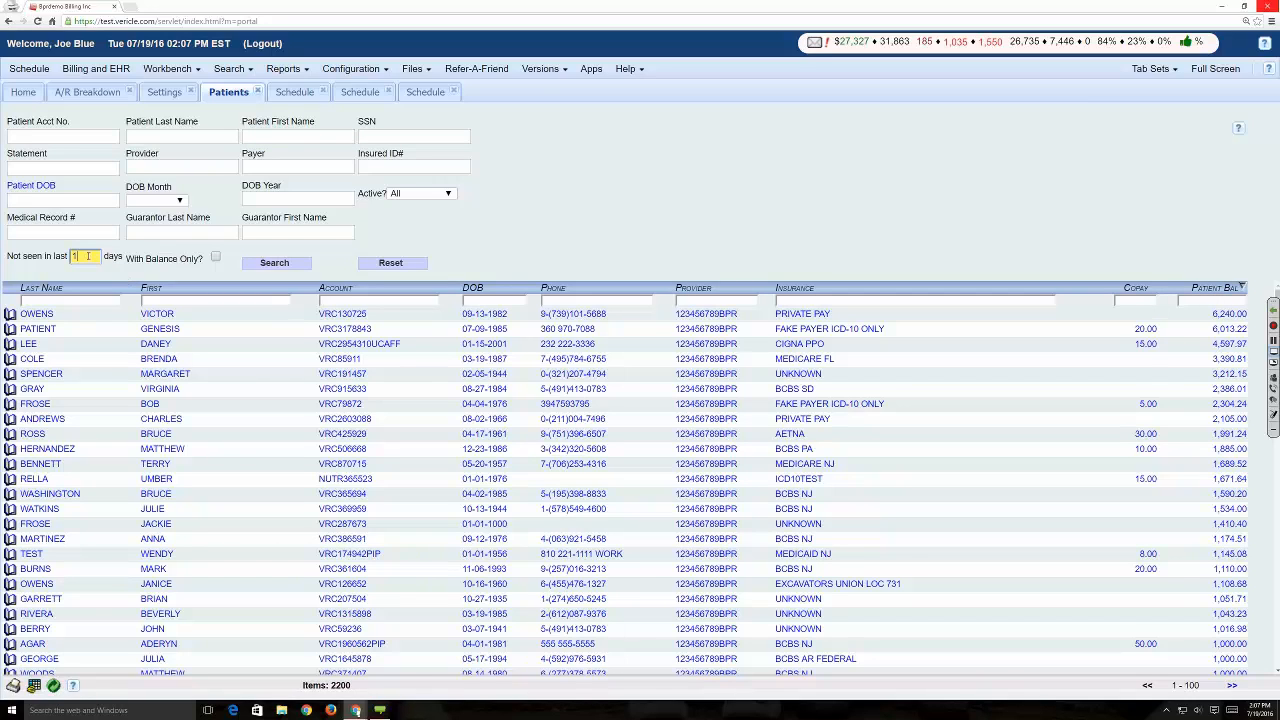
type("120")
left_click(216, 257)
left_click(285, 263)
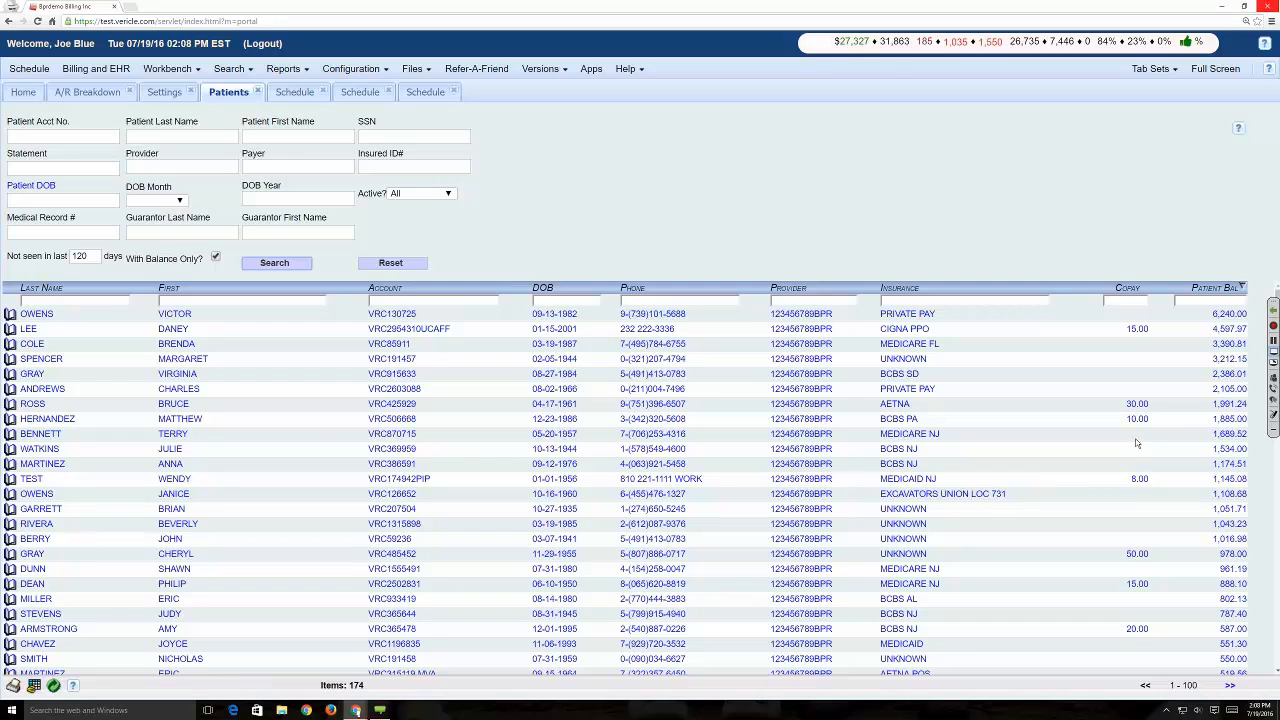
- Check the patient balance in the A/R Breakdown report and return to the patient search results
left_click(96, 91)
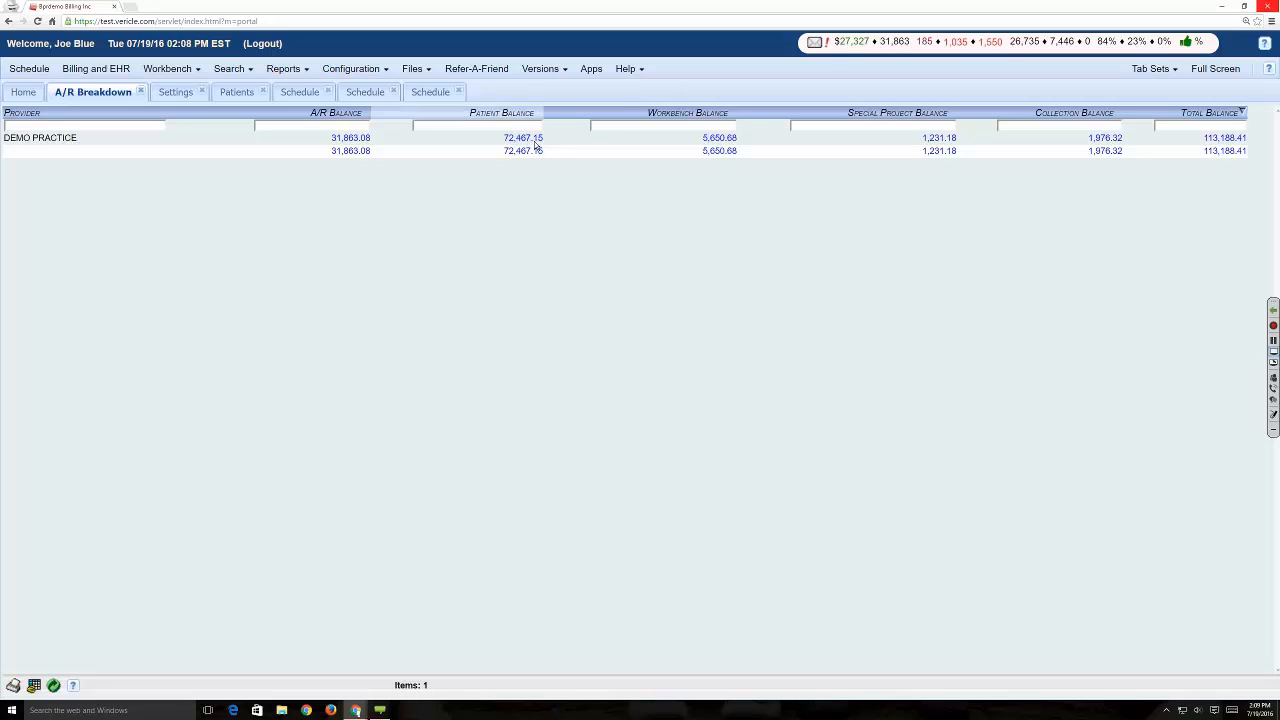
left_click(236, 70)
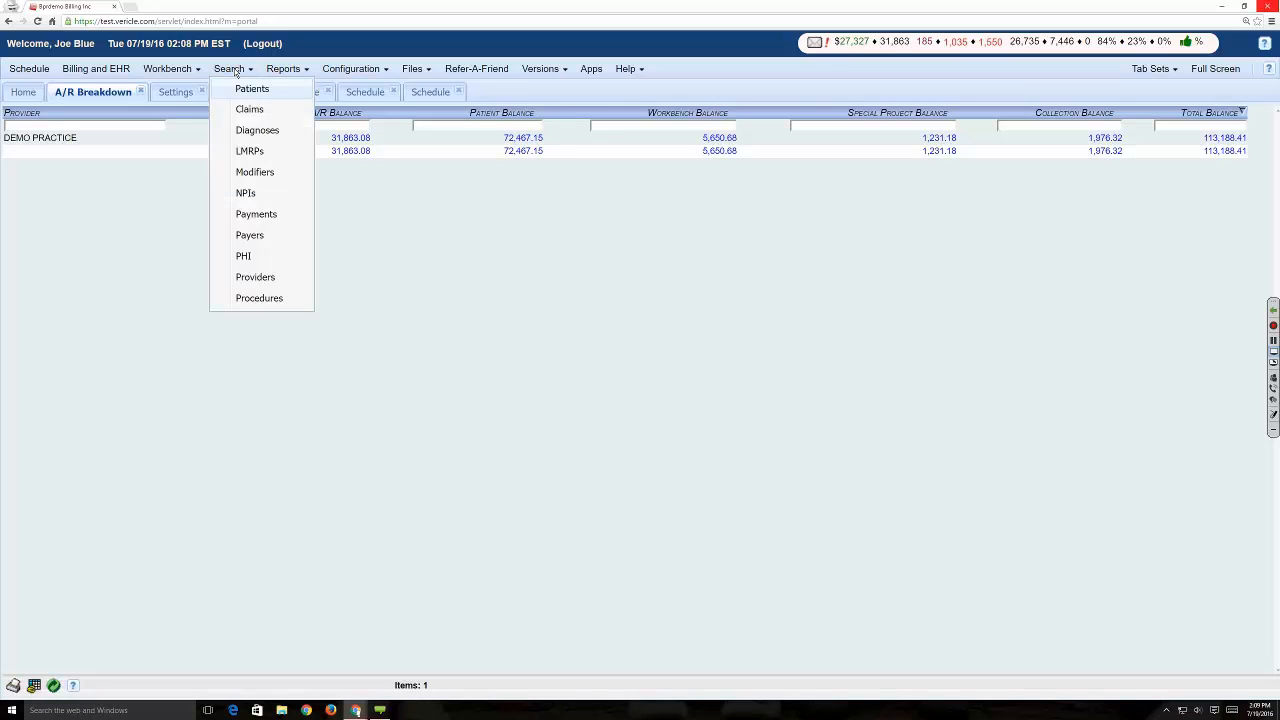
left_click(516, 97)
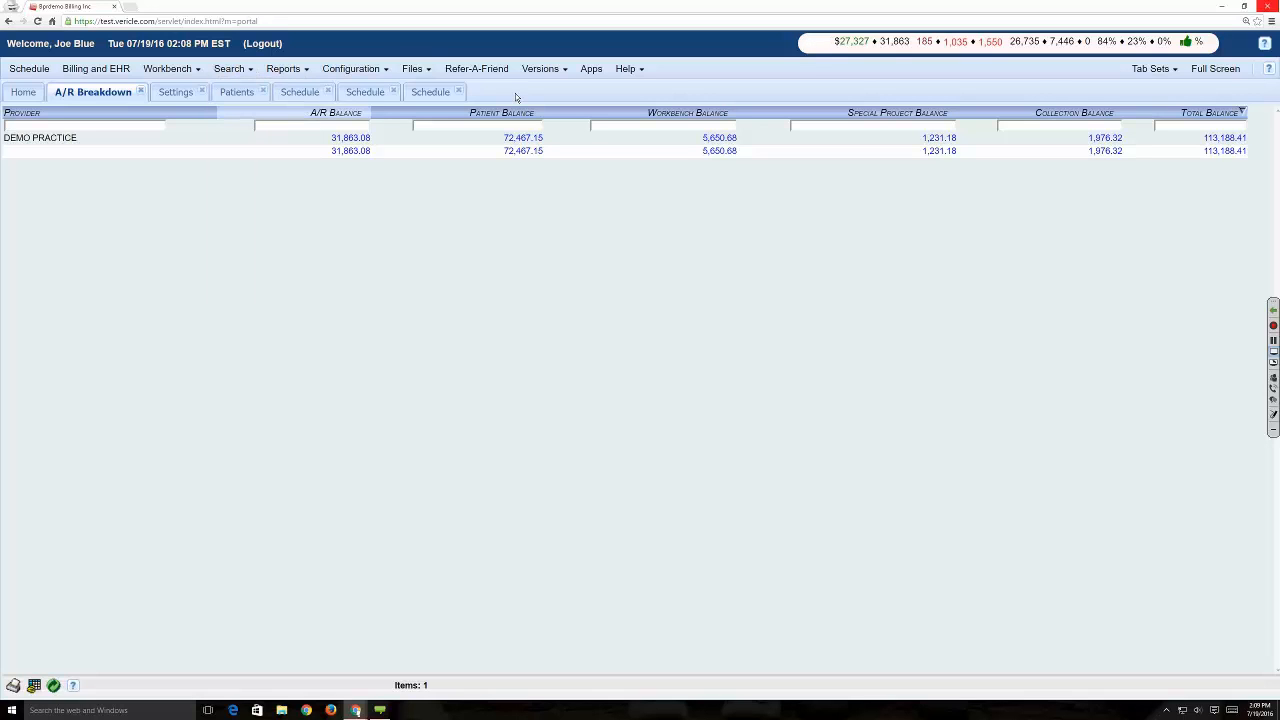
left_click(236, 92)
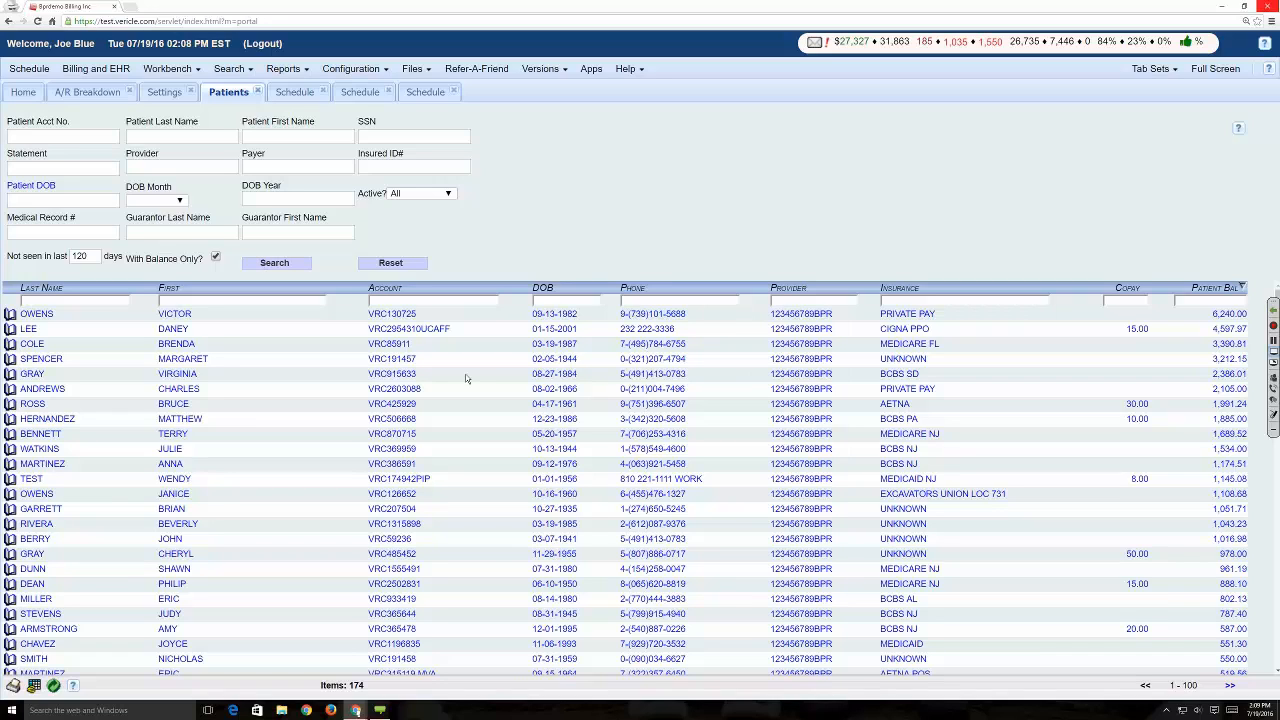
- Switch to the first open schedule and view its day calendar for 07/19/2016
left_click(284, 68)
left_click(293, 93)
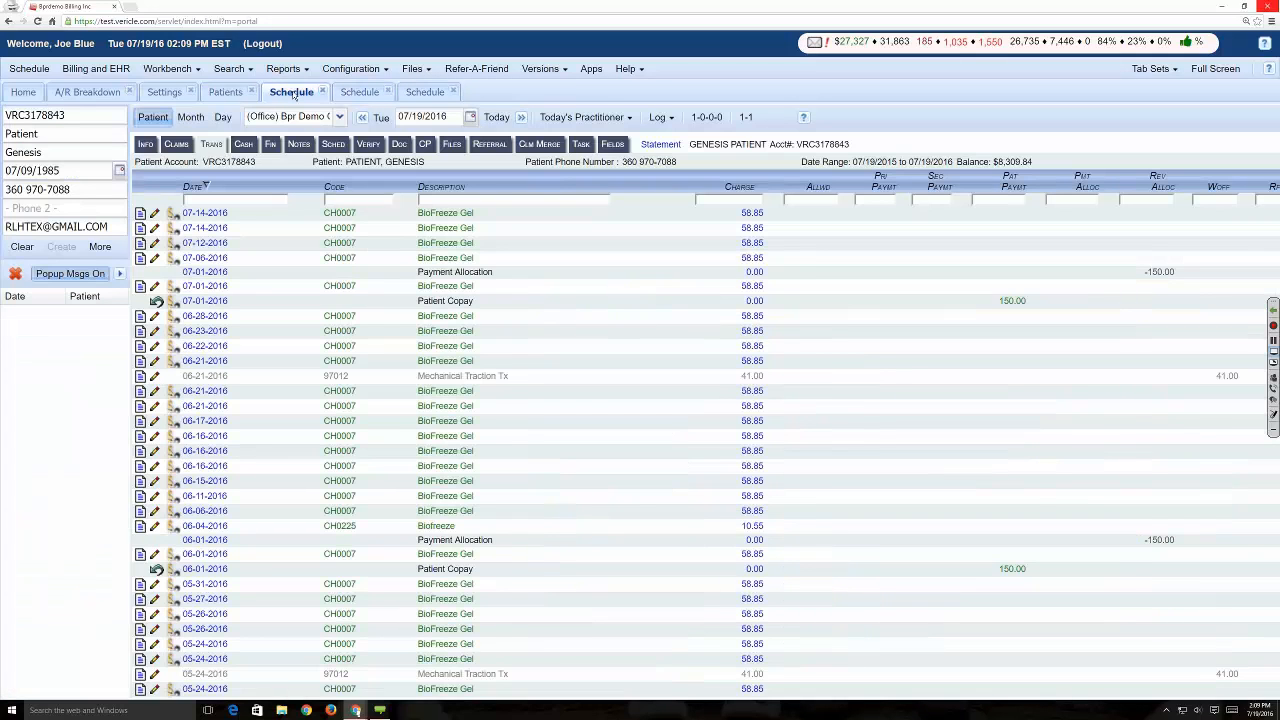
left_click(220, 117)
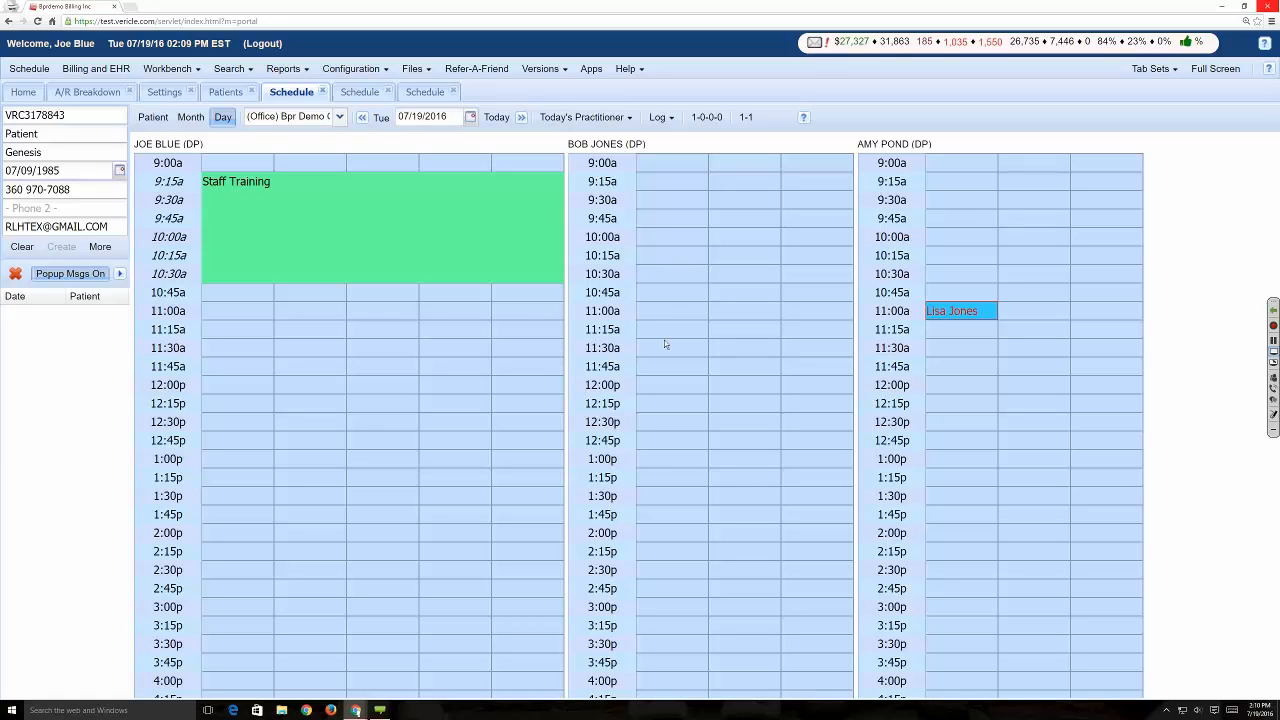
mouse_move(930, 314)
- Return to the patient's record and look through the transaction history
left_click(153, 117)
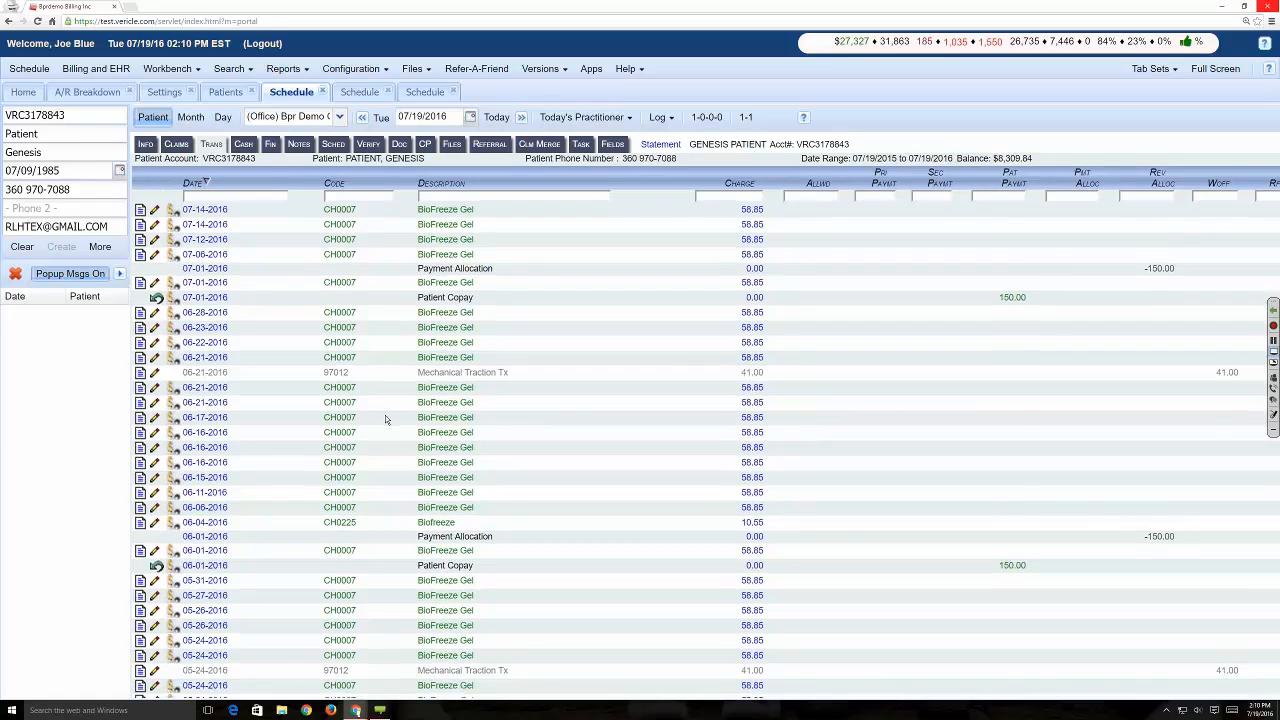
scroll(385, 418, "down", 20)
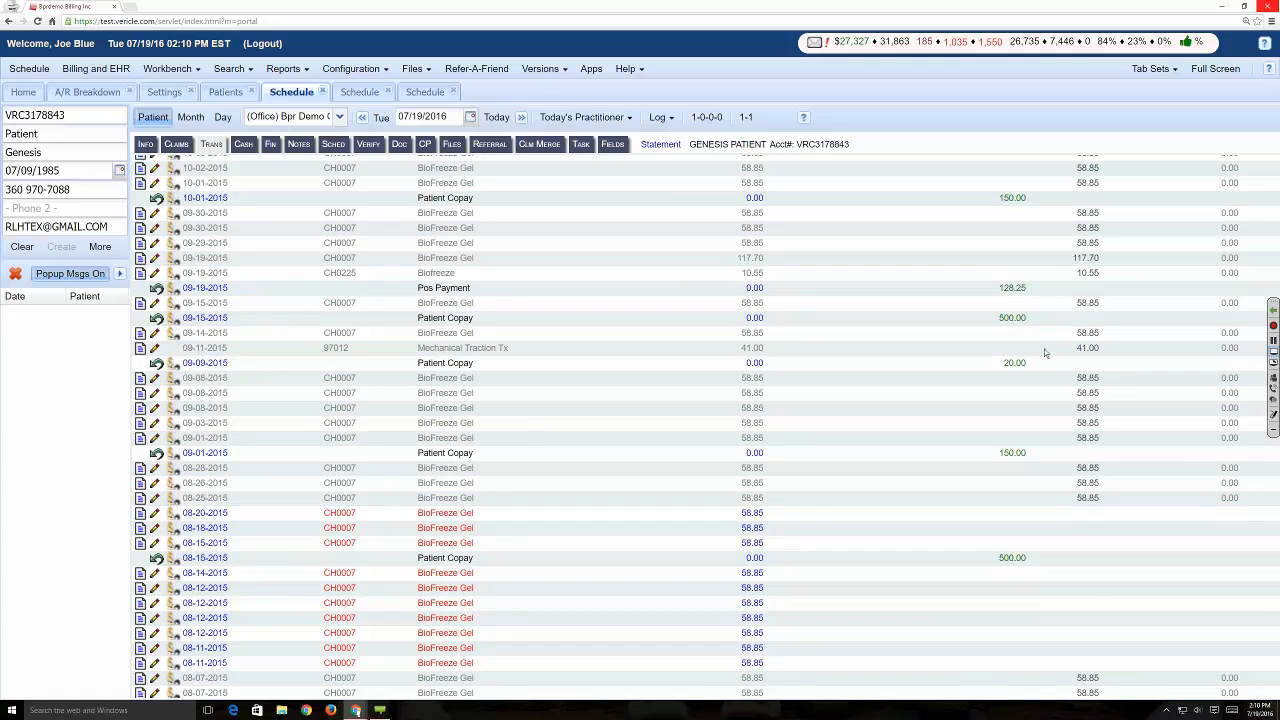
scroll(1046, 352, "up", 2)
scroll(1084, 342, "down", 2)
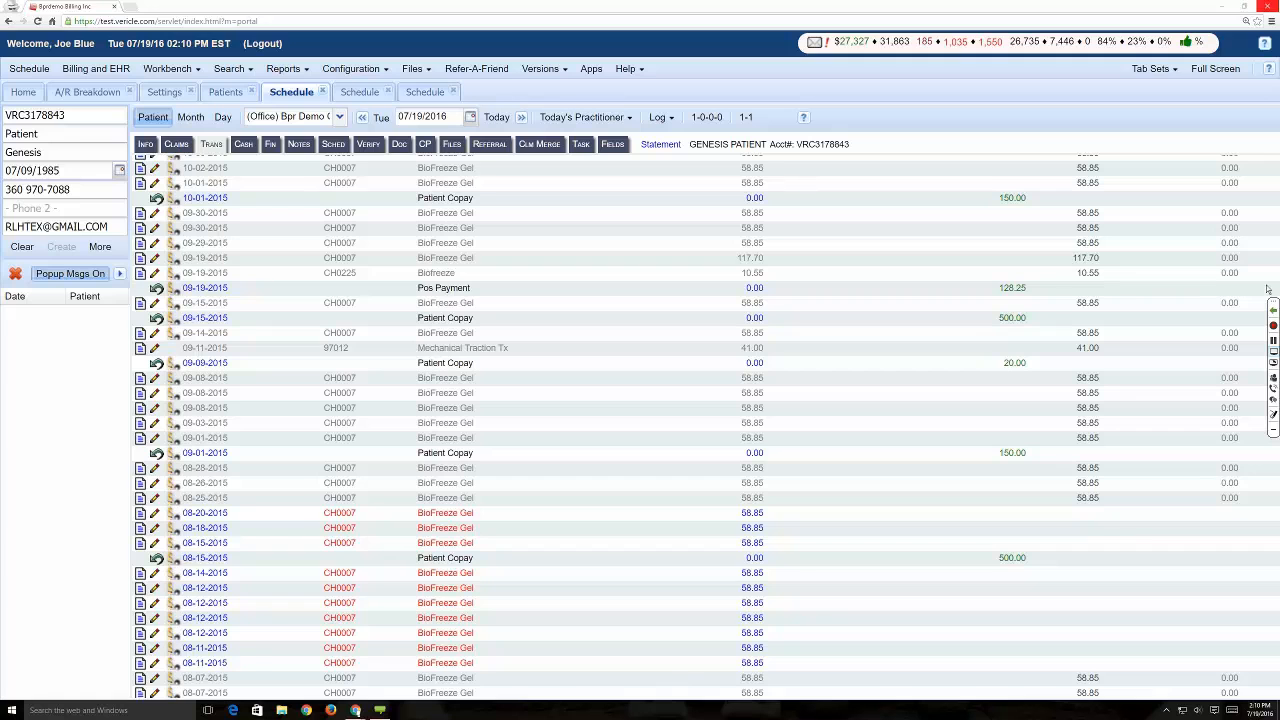
- Restore the browser window to a smaller size, reposition it, and examine the patient's transaction balances and totals row
left_click(1243, 7)
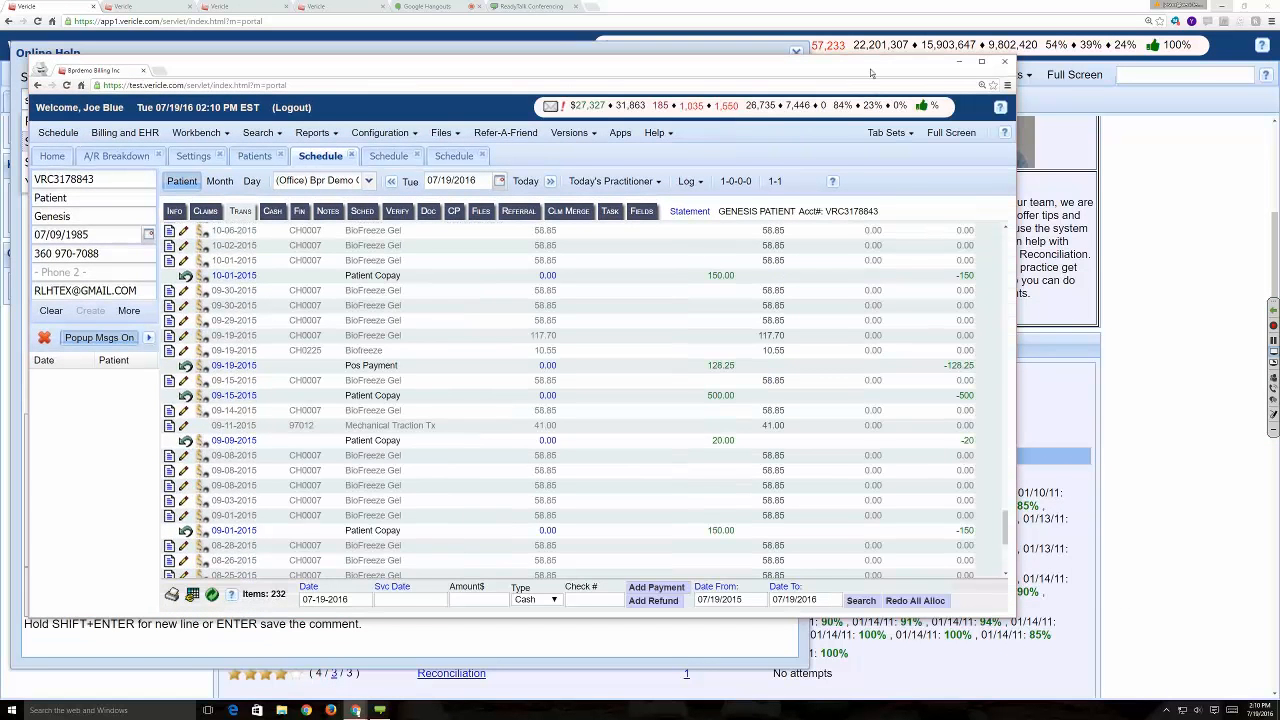
left_click_drag(870, 73, 930, 53)
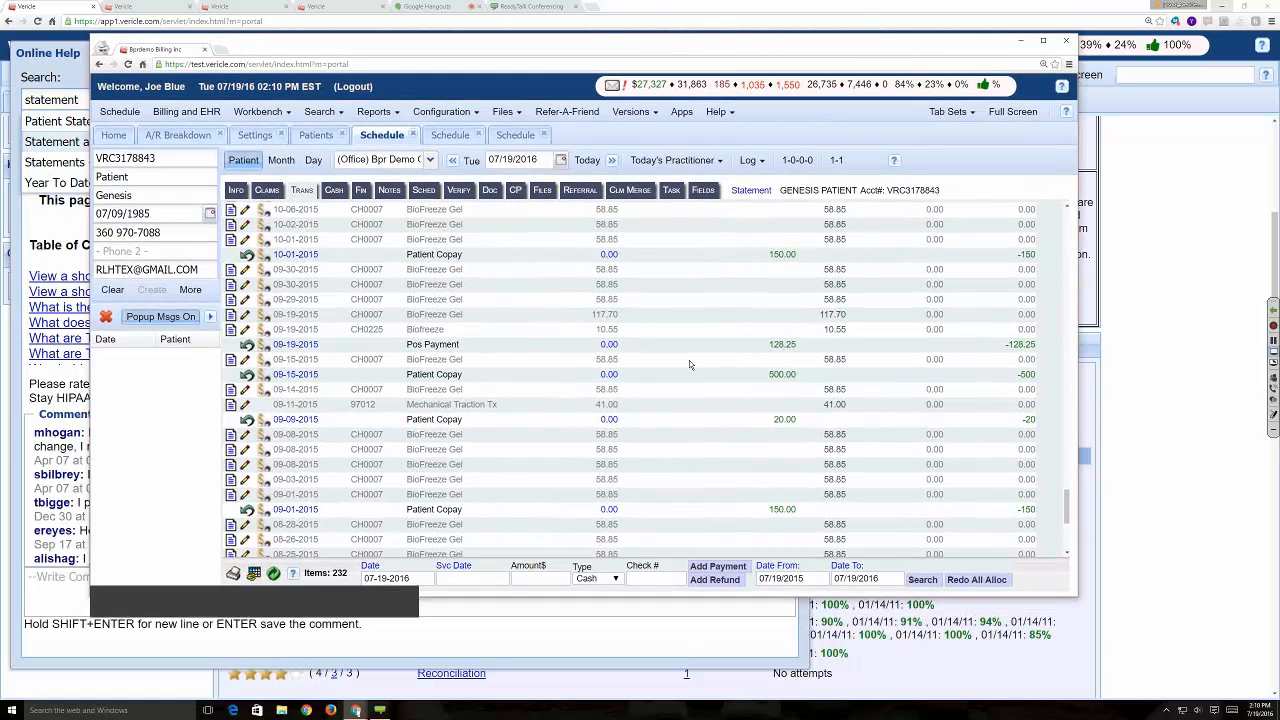
scroll(689, 364, "down", 3)
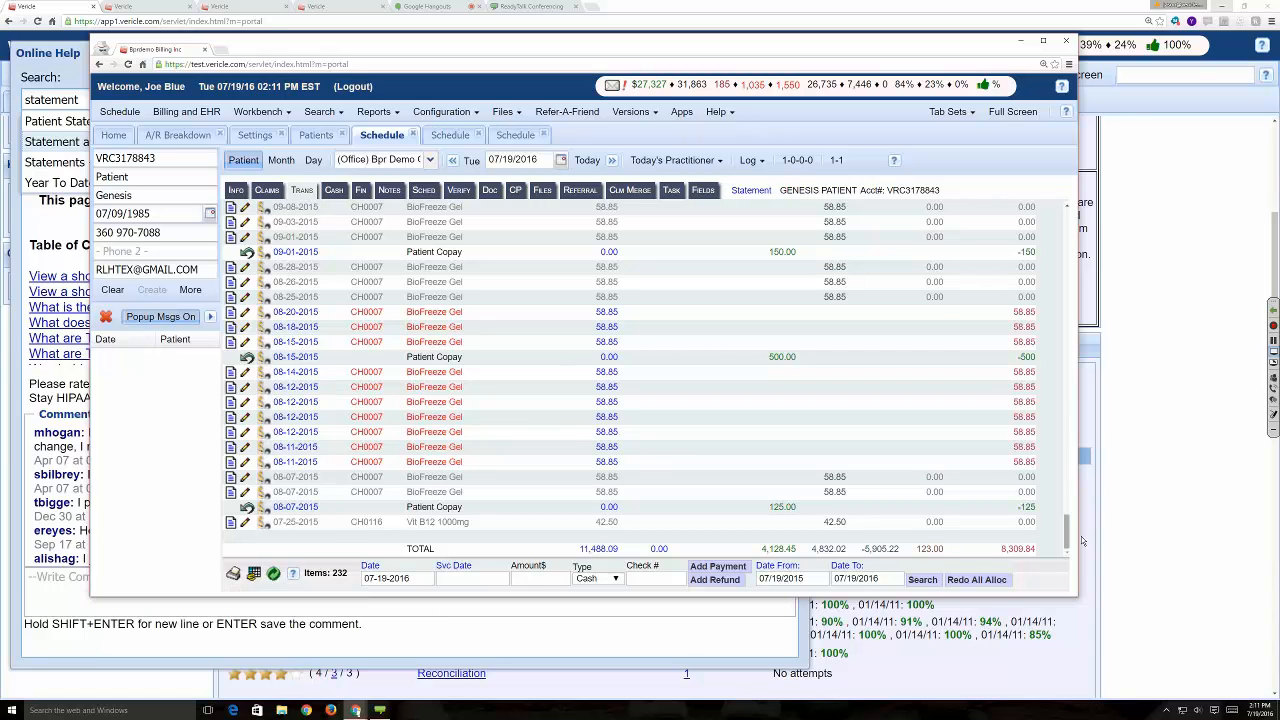
scroll(1068, 537, "up", 5)
scroll(1068, 537, "up", 10)
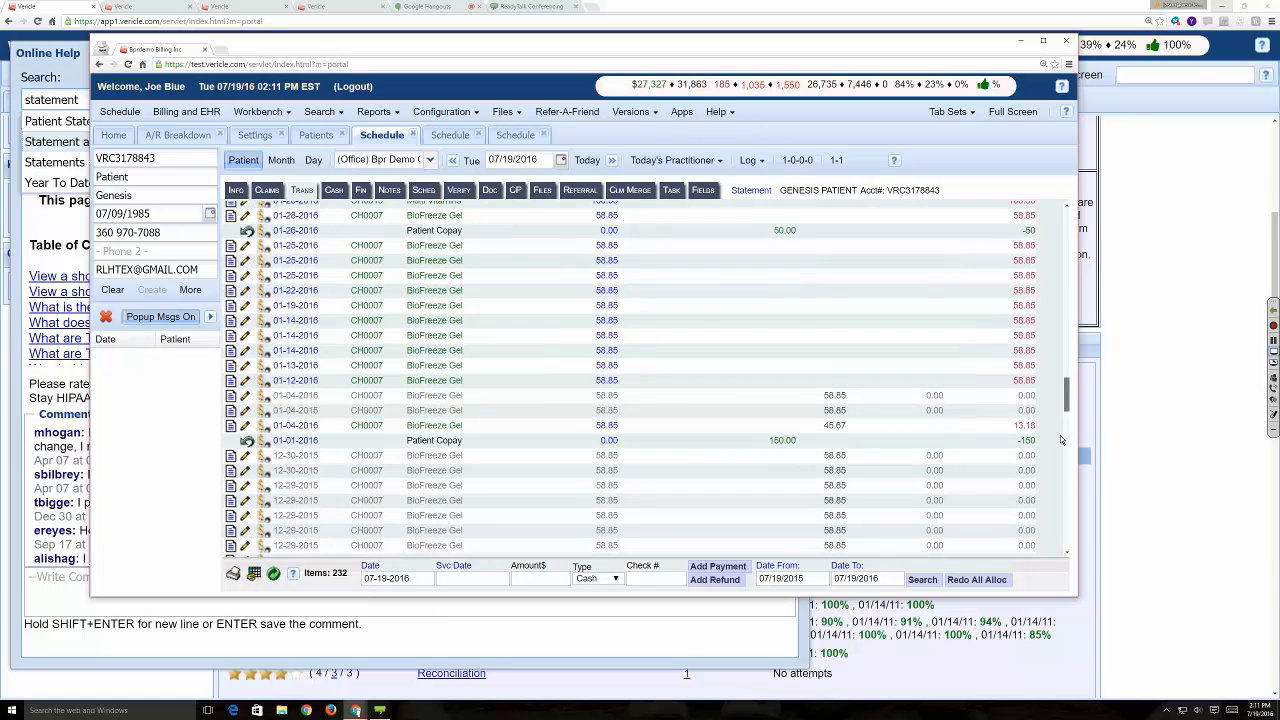
scroll(1058, 317, "up", 5)
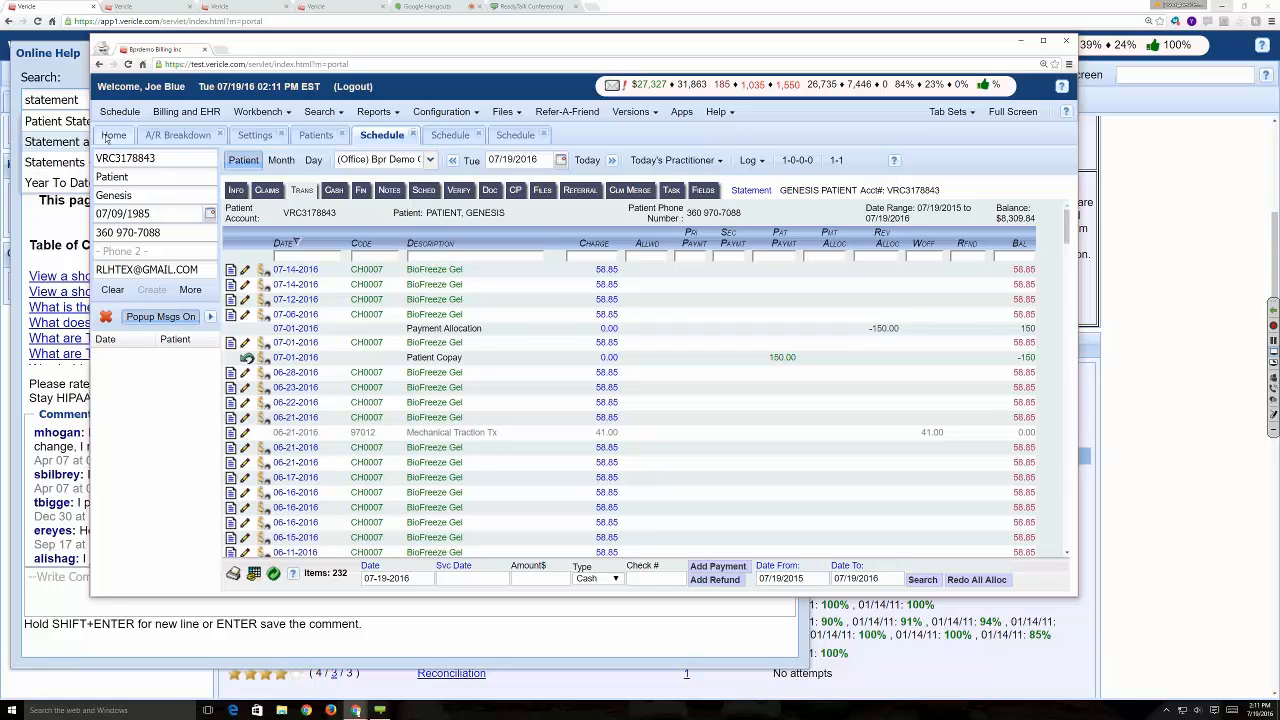
- Open the patient's claims list and show the online meeting's participants
left_click(268, 190)
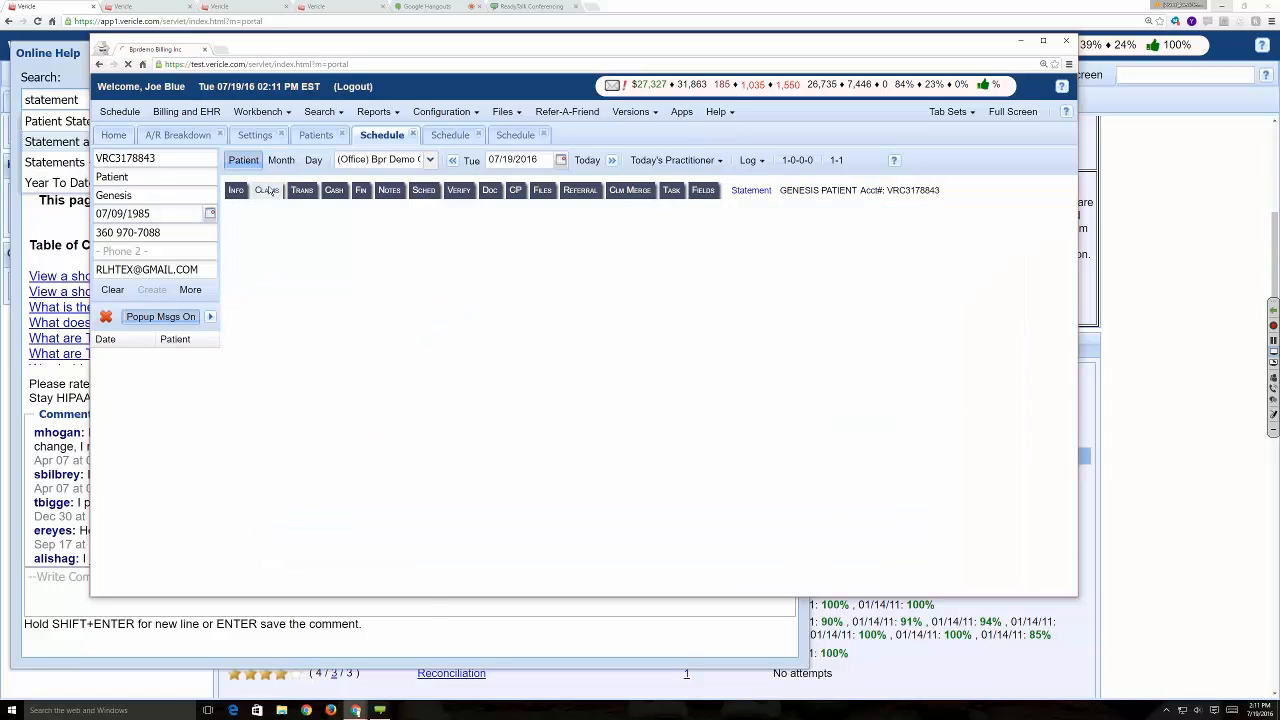
left_click(1273, 402)
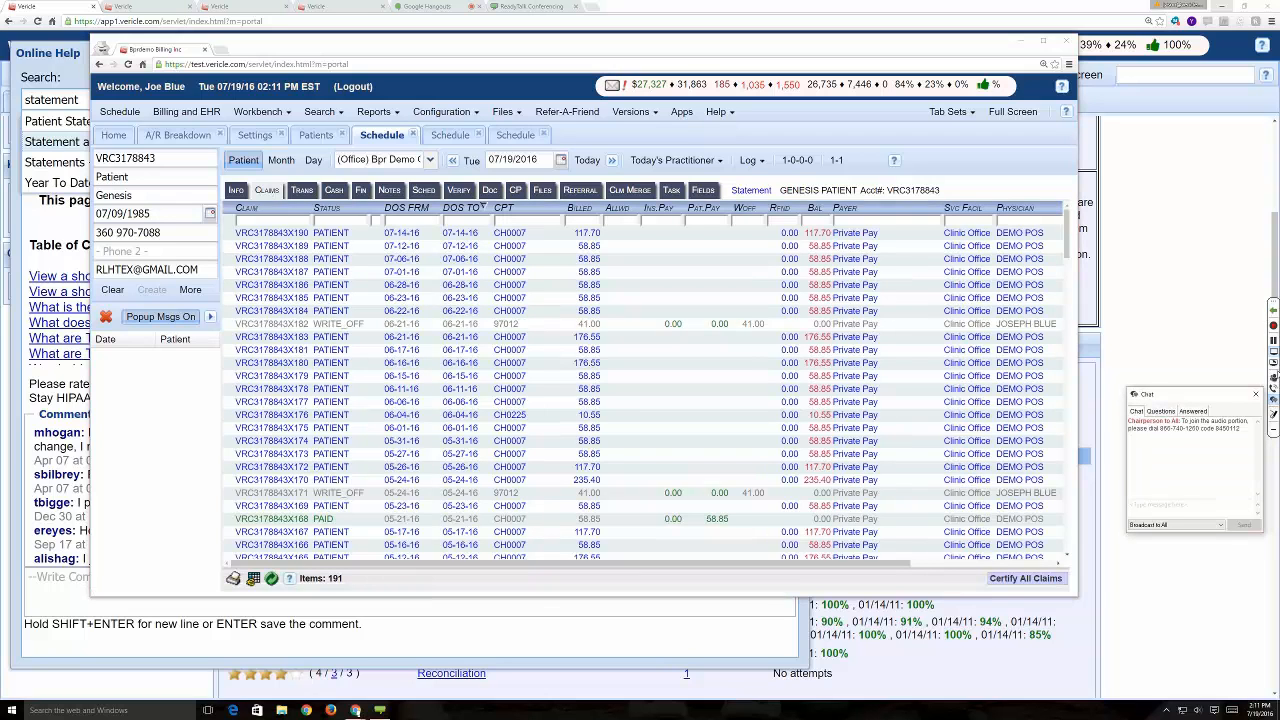
left_click(1256, 395)
left_click(1273, 377)
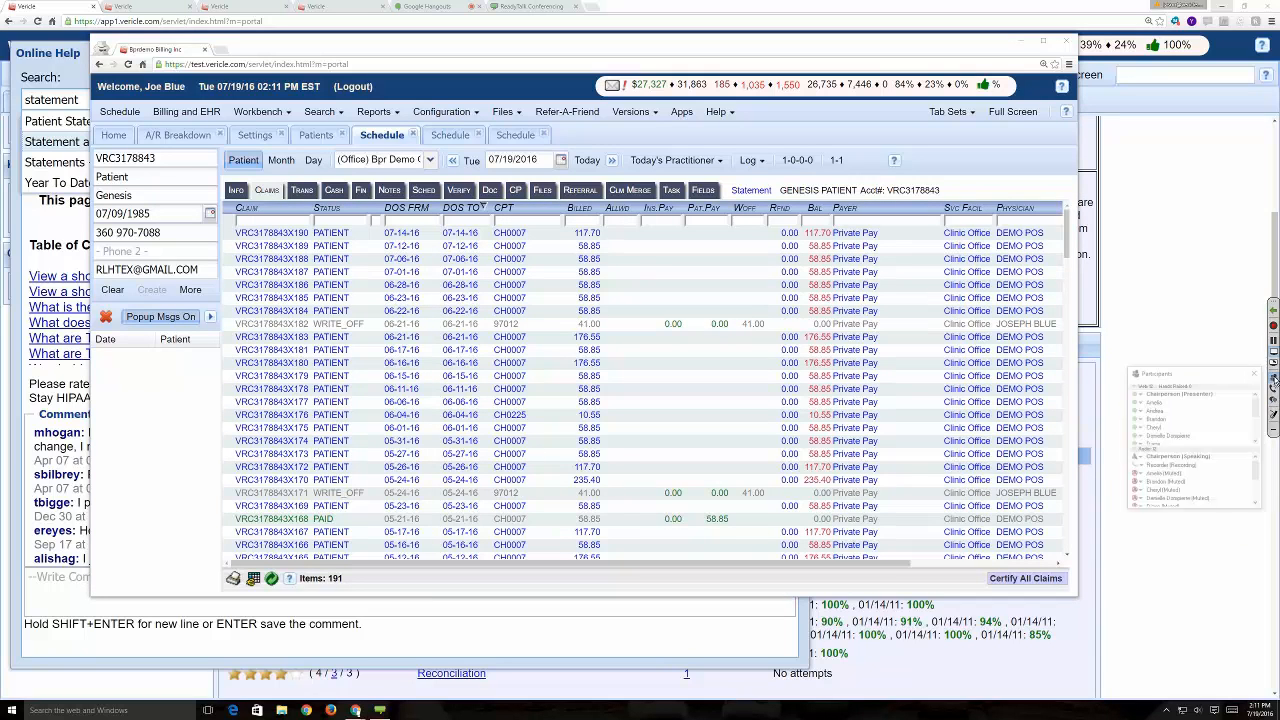
- Look through the online meeting's web participants and close the participant list
scroll(1229, 427, "down", 5)
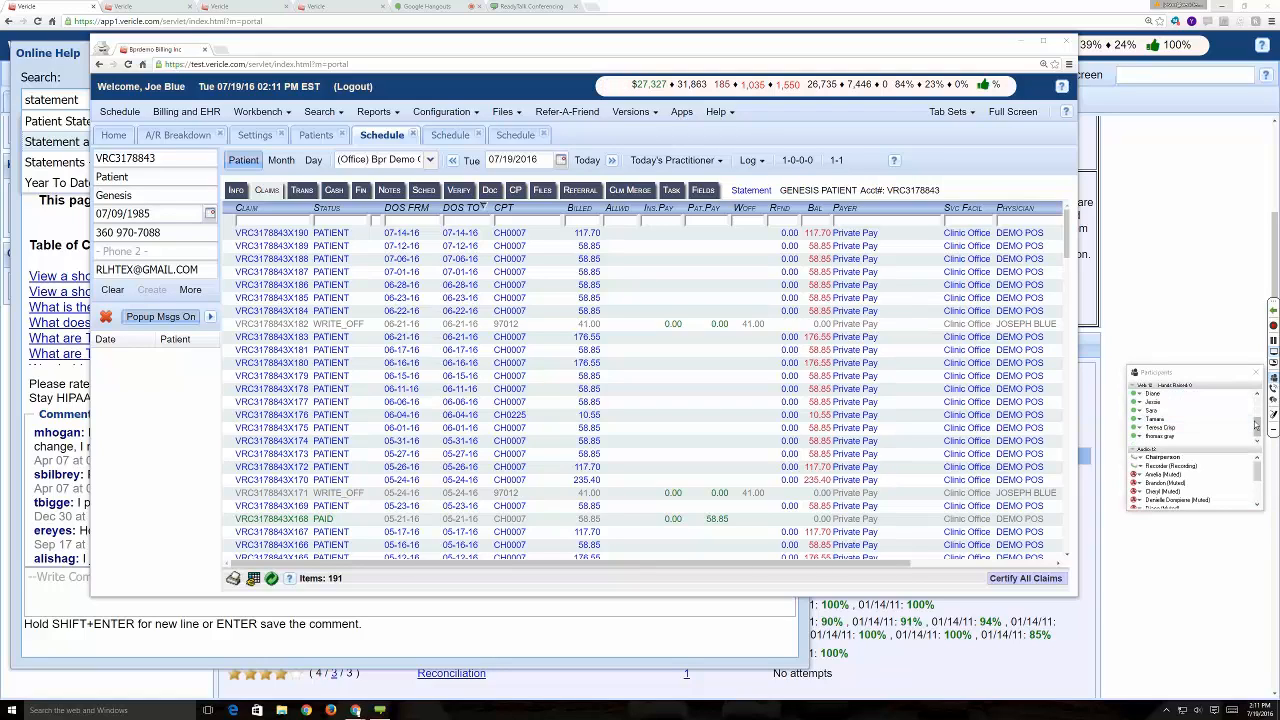
left_click_drag(1257, 427, 1260, 387)
left_click(1256, 372)
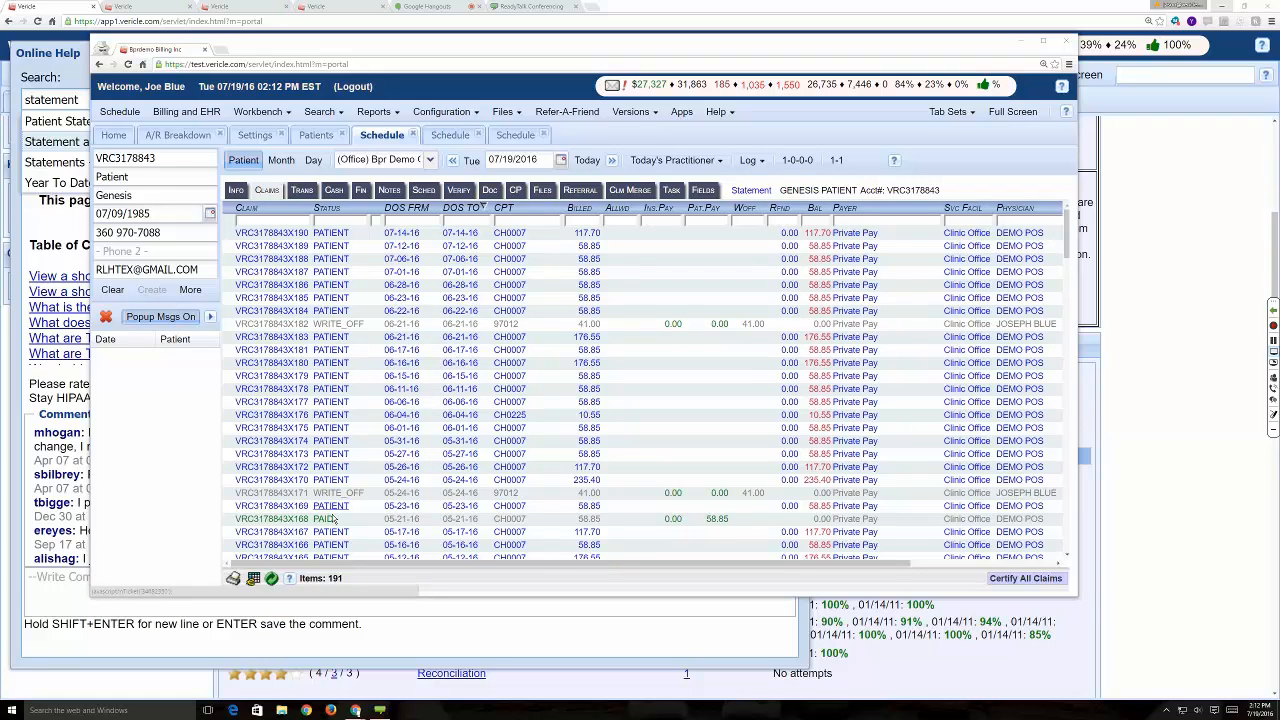
- Examine the statuses and balances of the patient's 2015 and 2016 claims
scroll(335, 518, "down", 10)
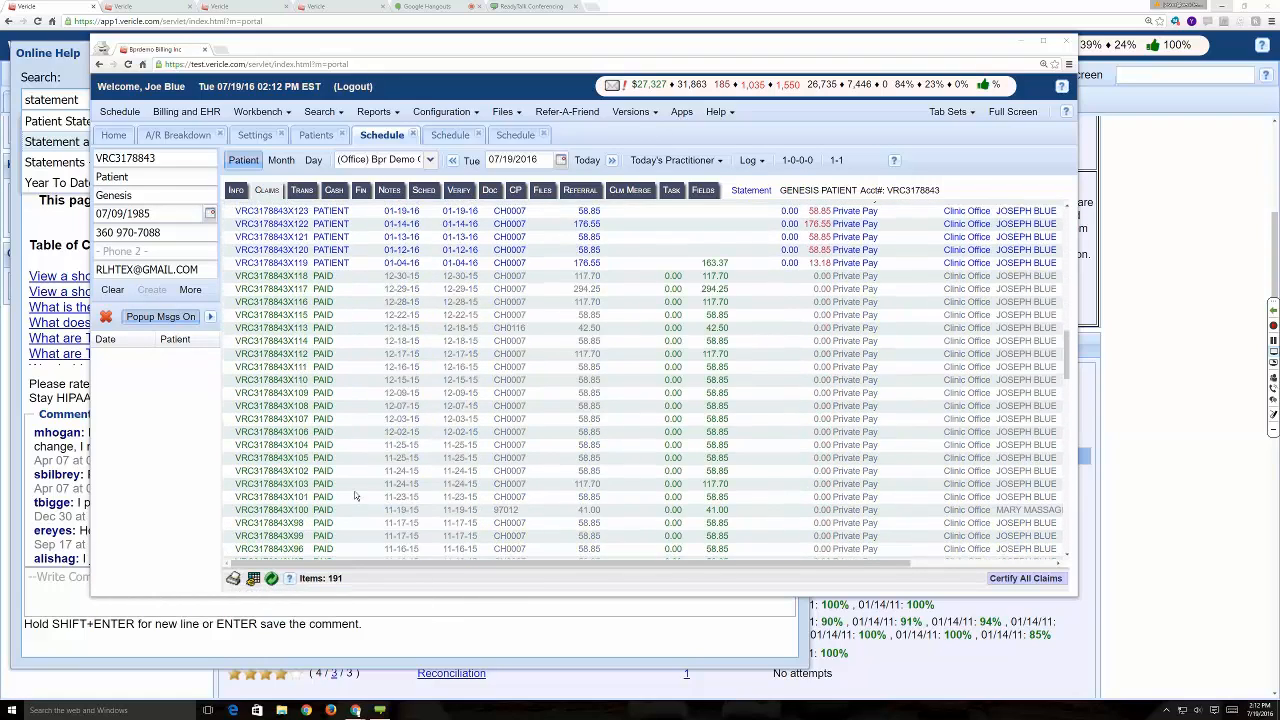
scroll(354, 495, "up", 8)
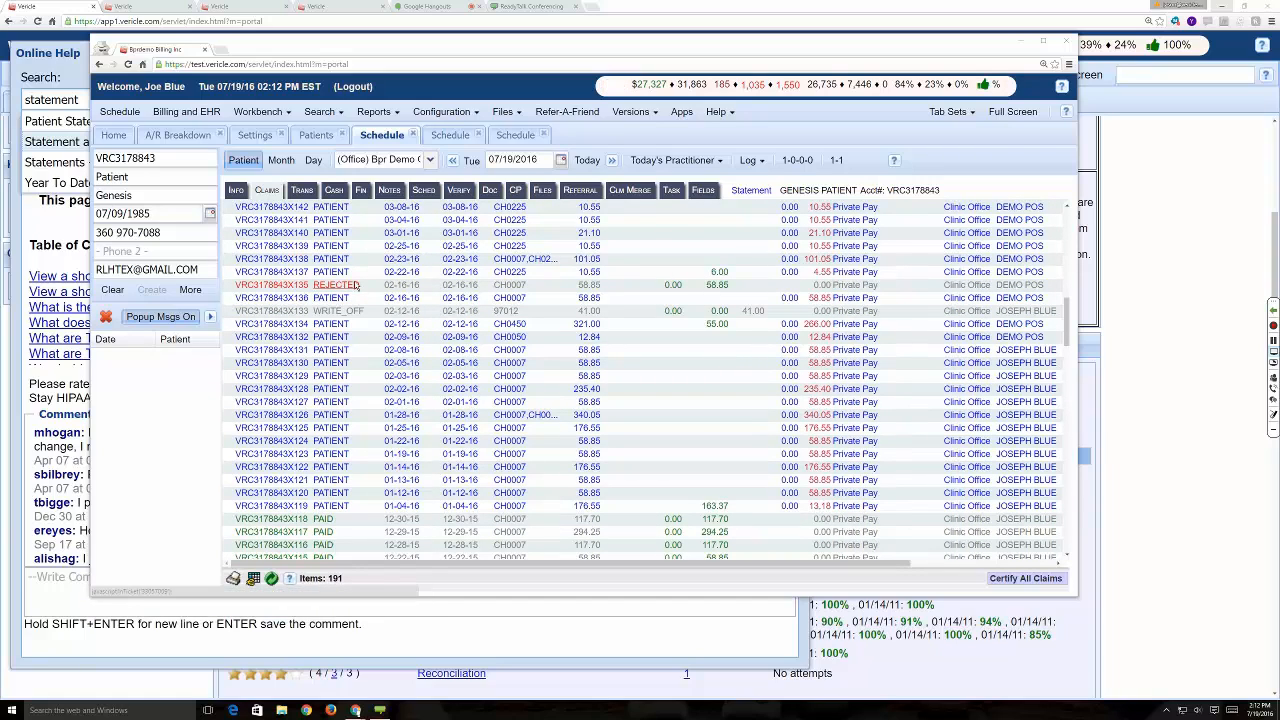
scroll(355, 272, "down", 12)
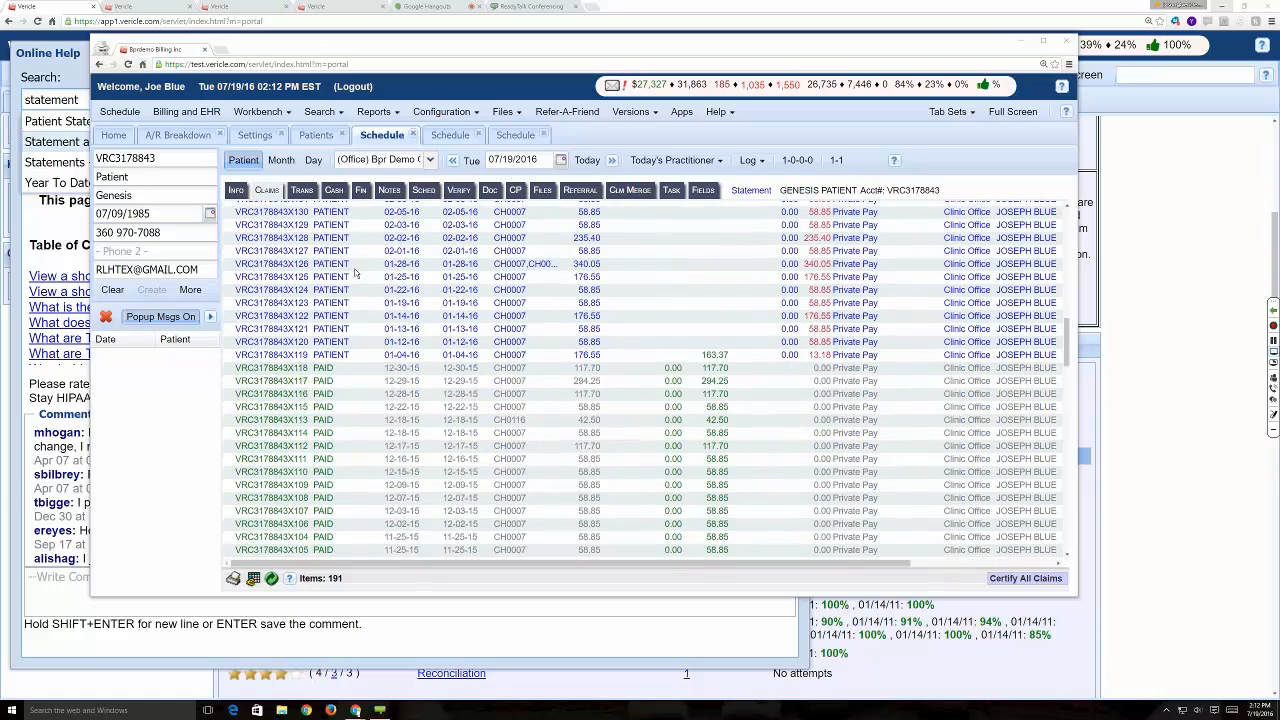
scroll(355, 272, "down", 4)
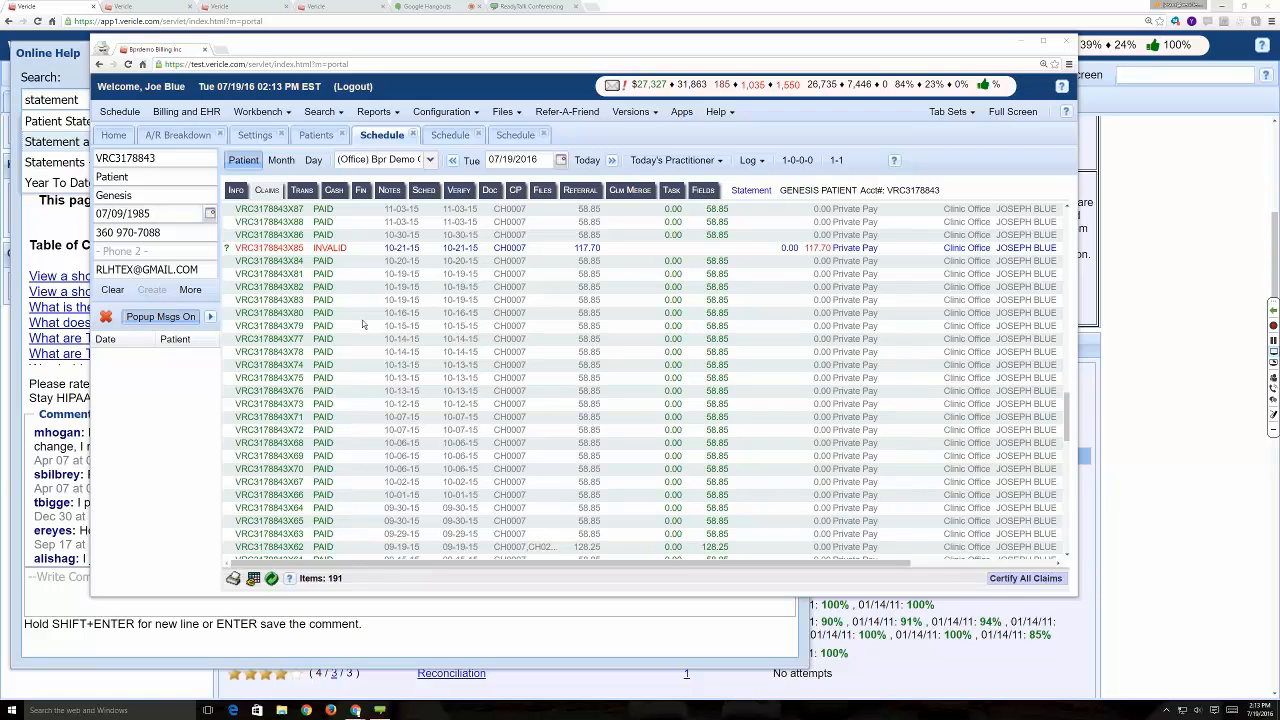
scroll(366, 345, "up", 2)
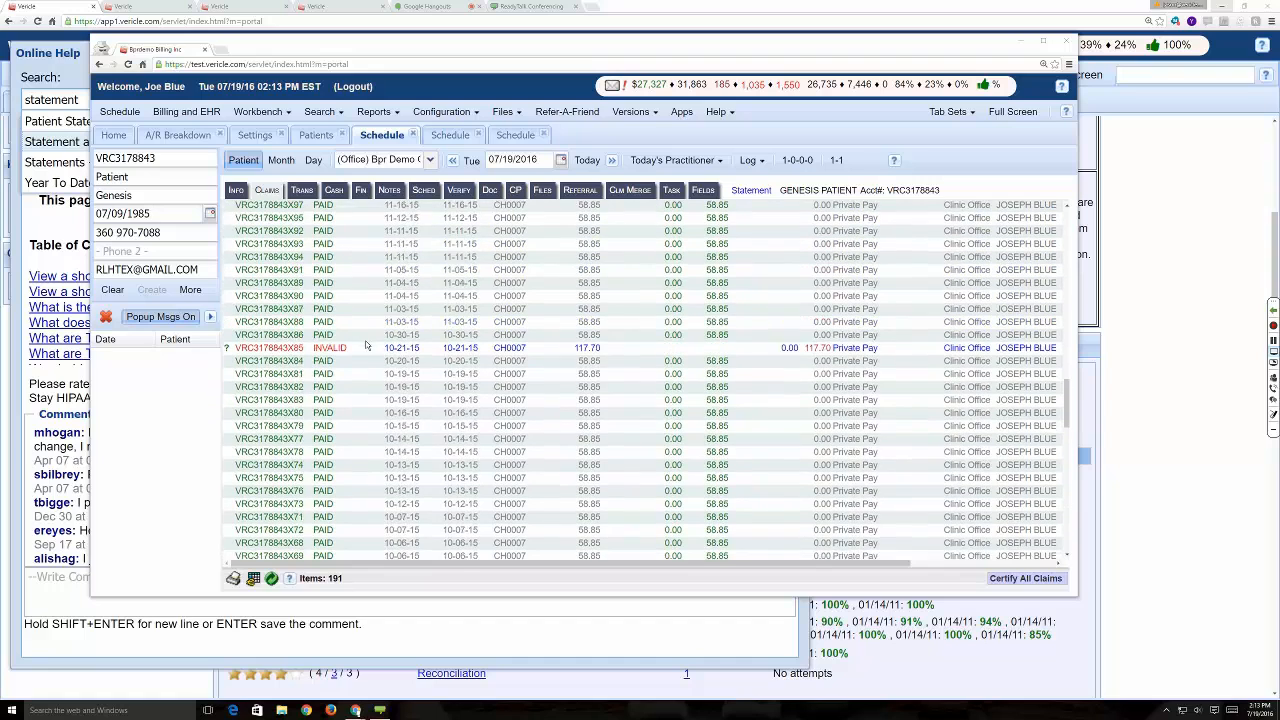
scroll(366, 345, "up", 2)
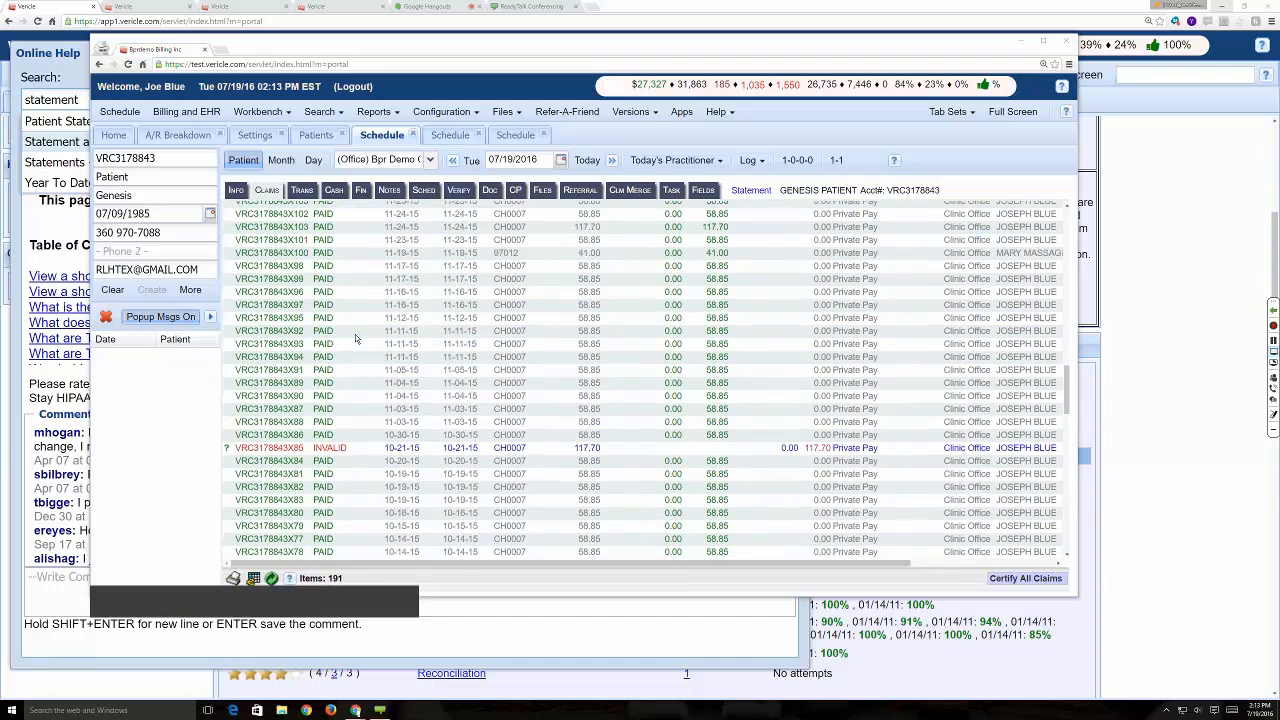
- Add a $10 cash payment dated 07-19-2016 to the patient's transactions
left_click(304, 190)
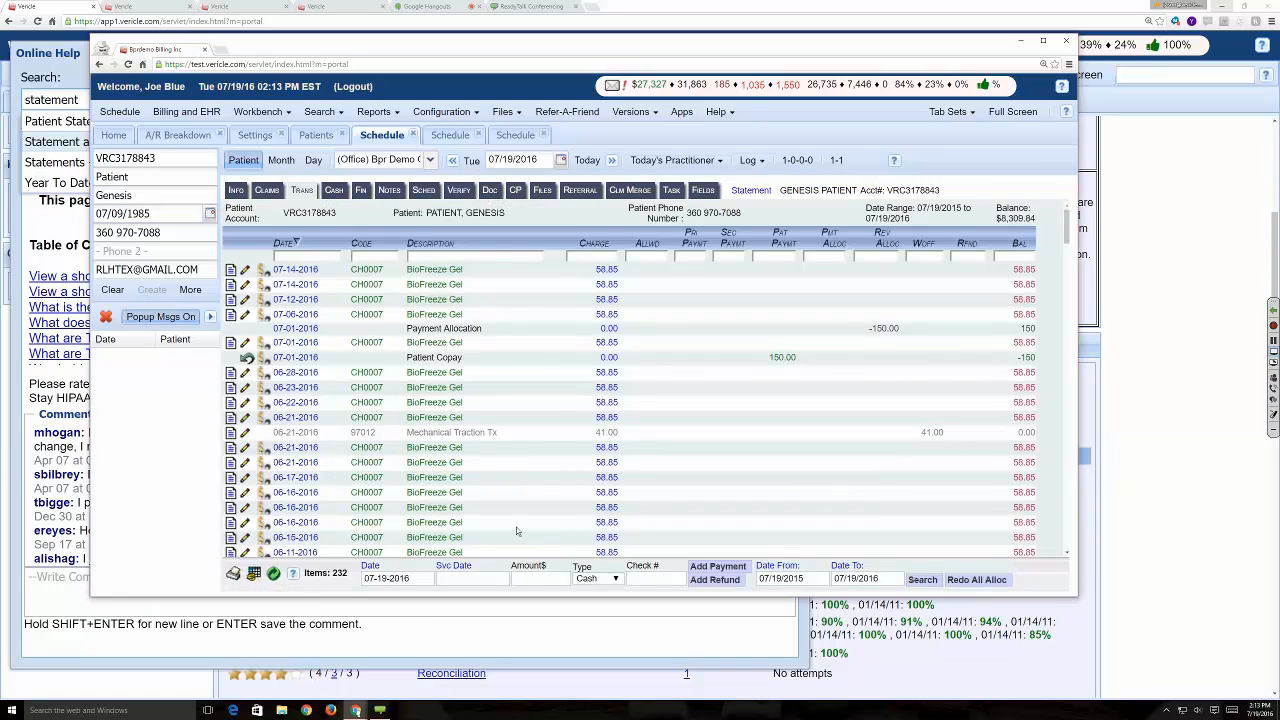
left_click(547, 580)
type("10")
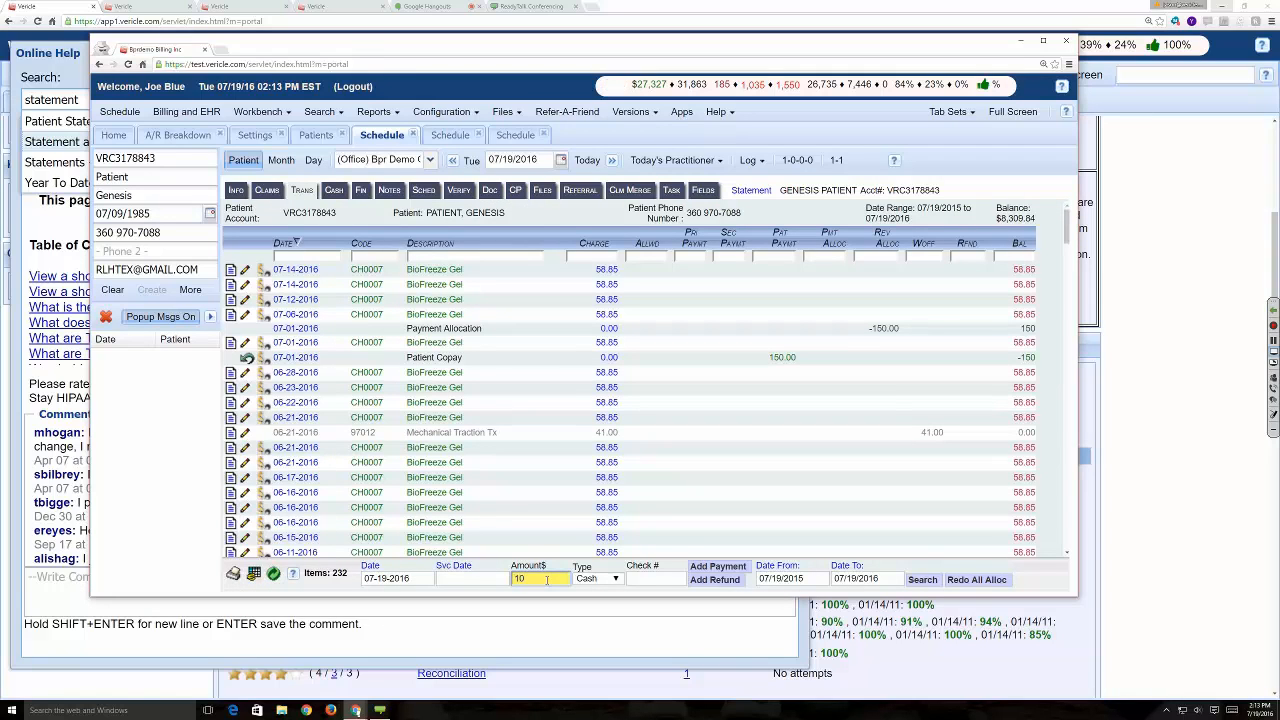
left_click(718, 567)
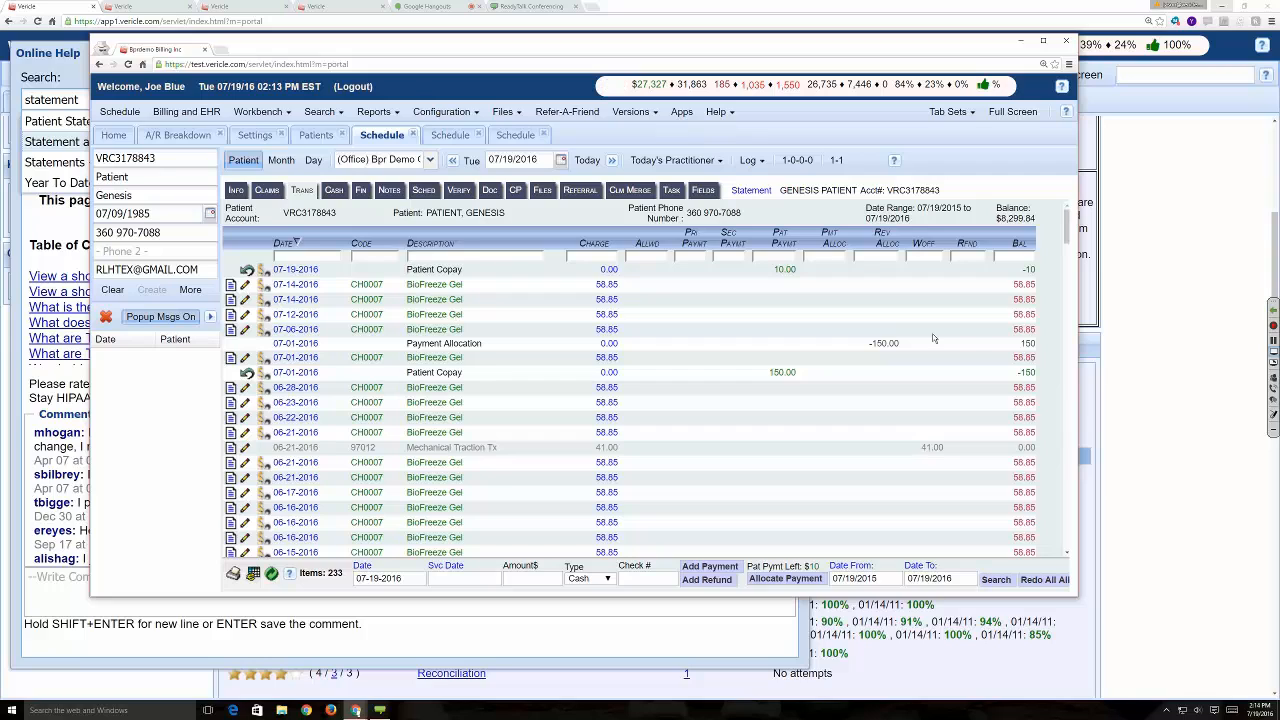
- Show the meeting's participants again, check who is attending, and close the list
left_click(1273, 388)
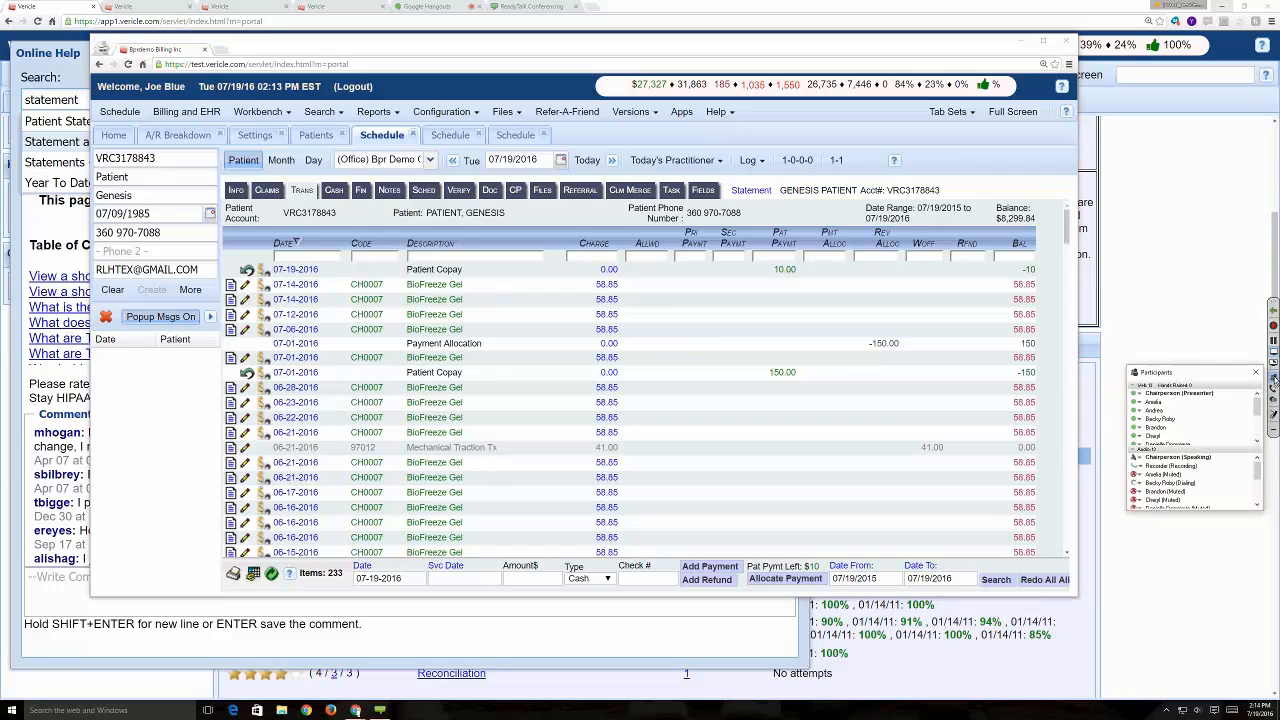
scroll(1204, 428, "down", 1)
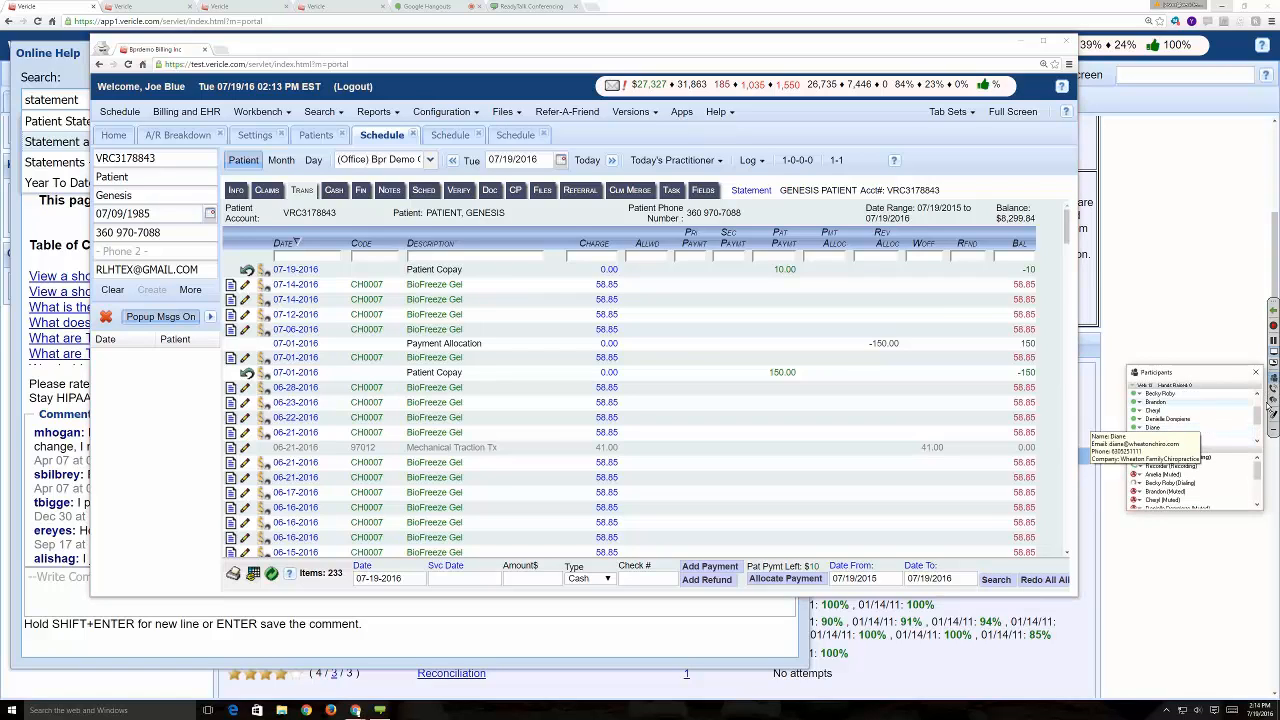
left_click_drag(1259, 414, 1259, 428)
scroll(1262, 428, "up", 5)
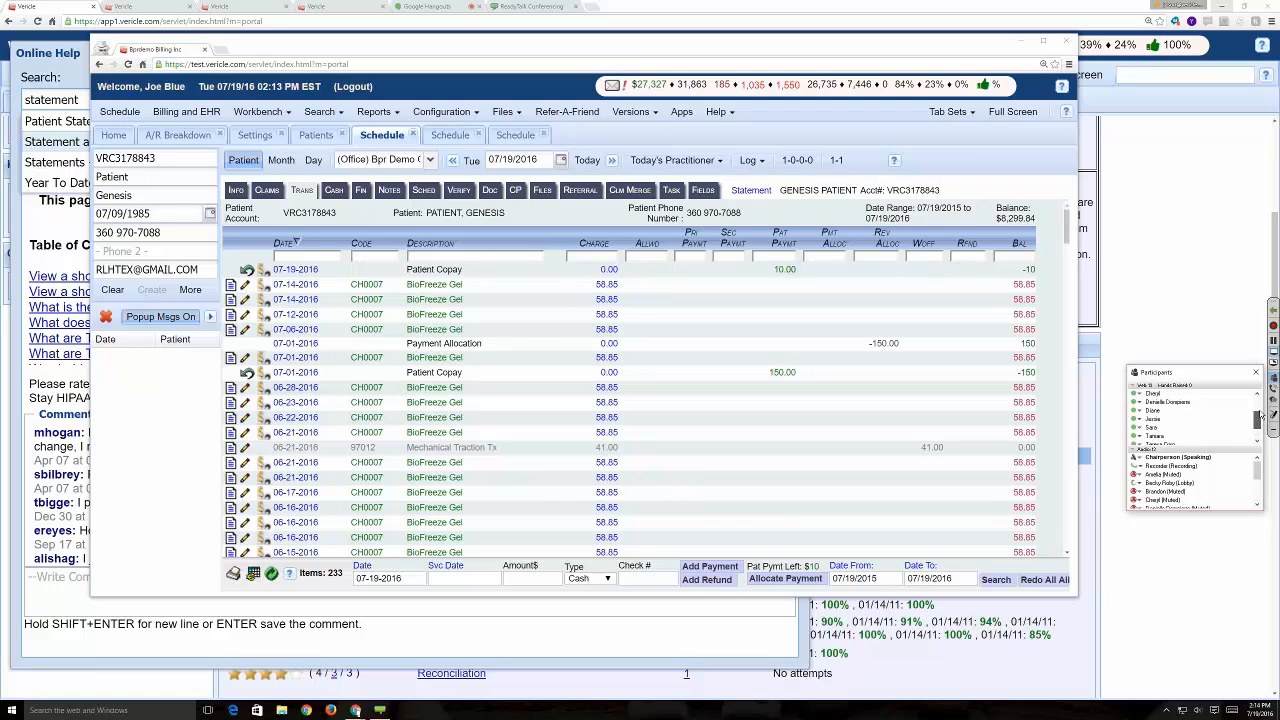
left_click(1256, 373)
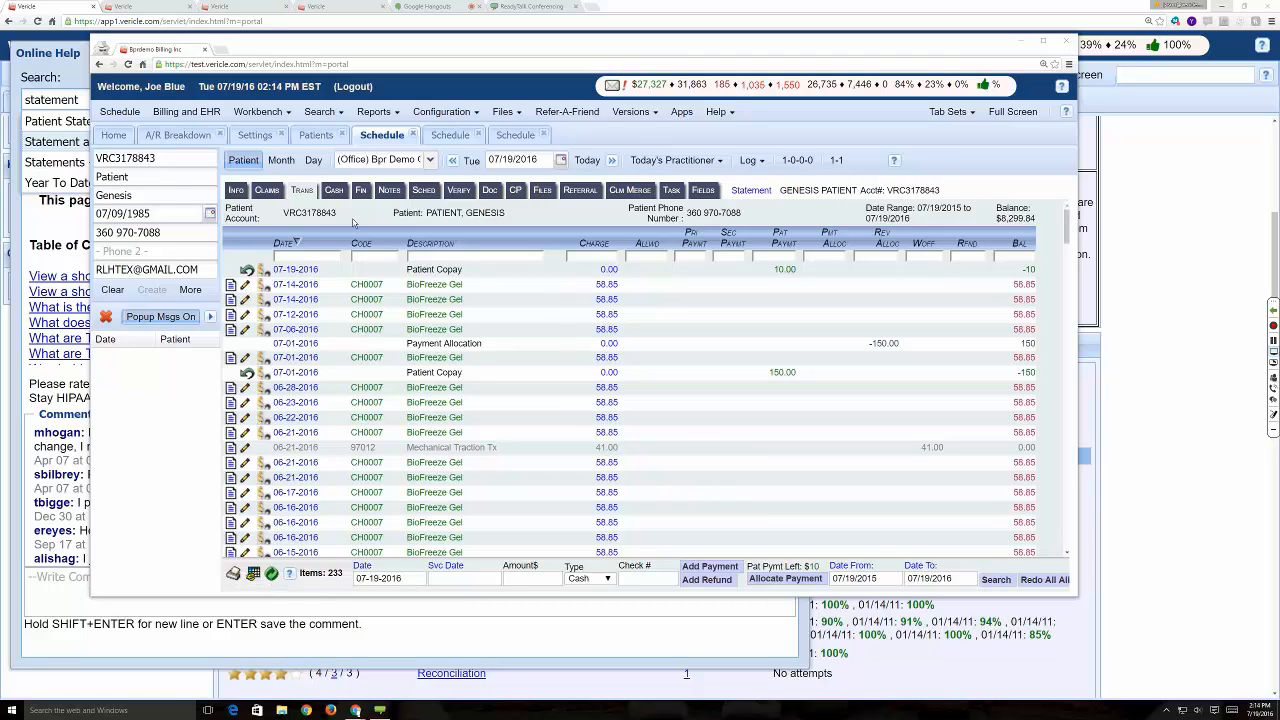
- Check the patient's claims list, return to the transactions, and examine them down to the totals row
left_click(270, 194)
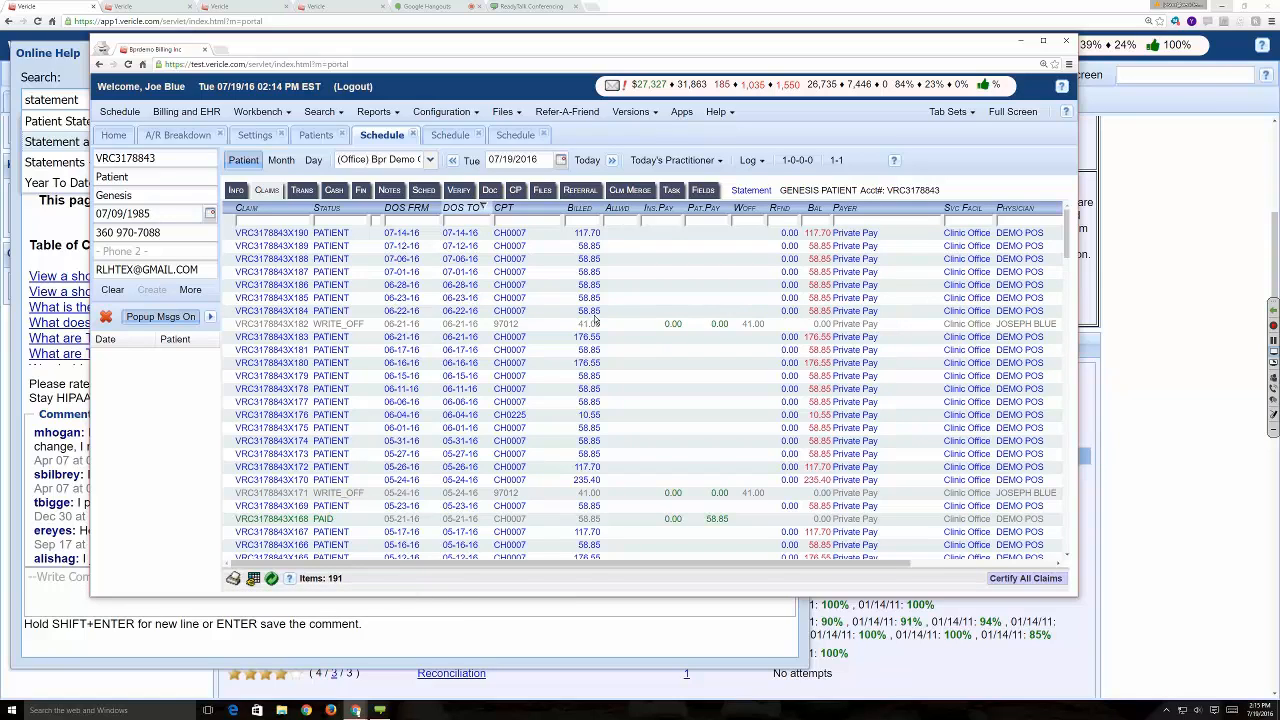
left_click(302, 190)
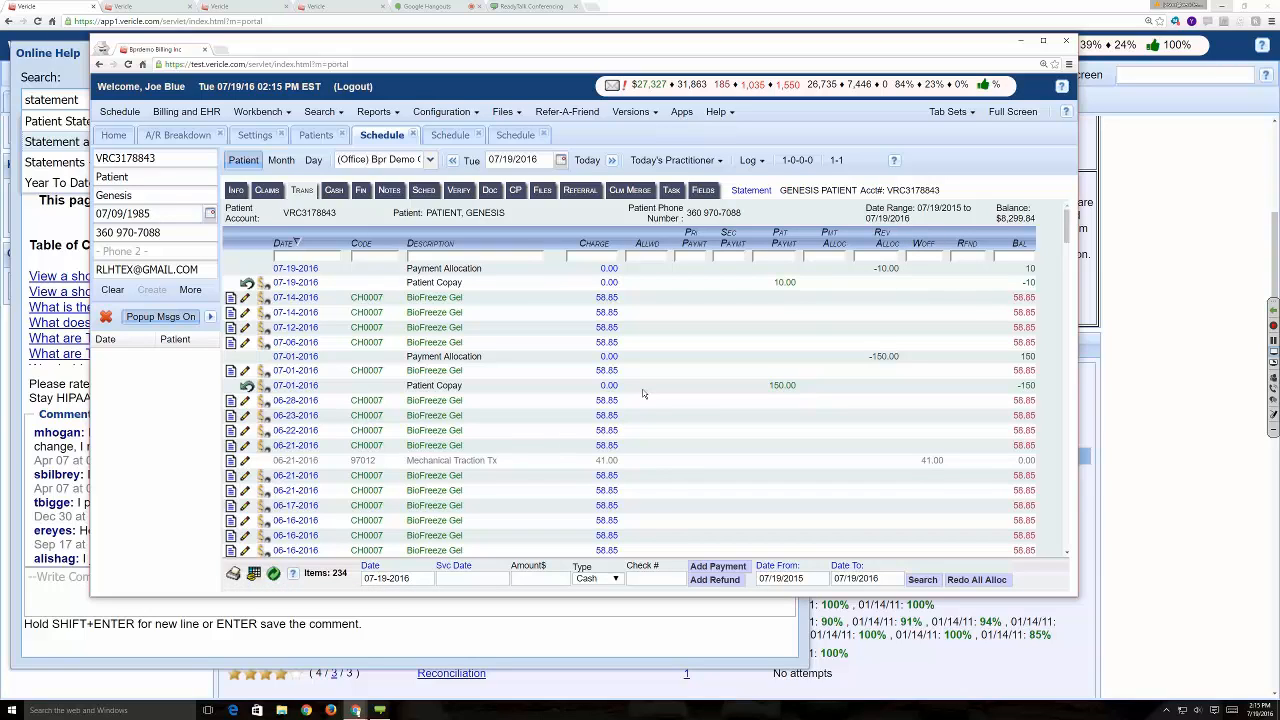
scroll(644, 385, "down", 15)
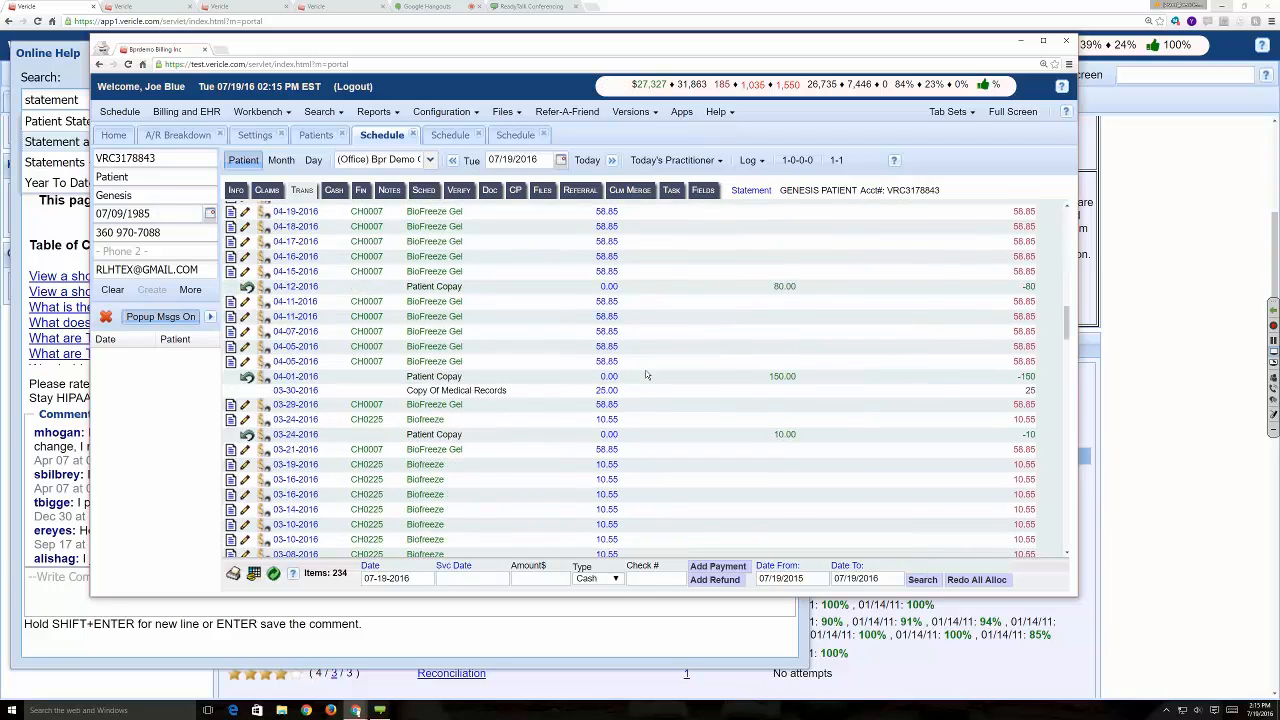
scroll(643, 385, "down", 15)
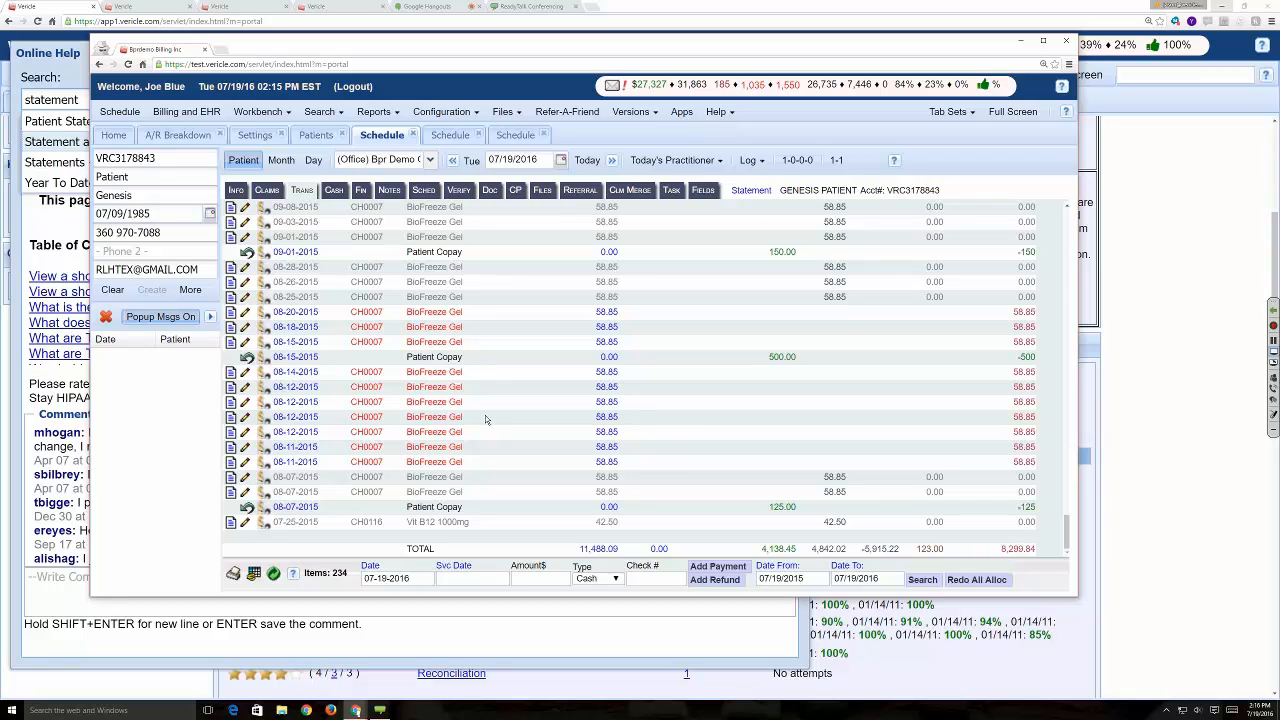
- Open the patient's 07-01-16 claim from the claims list, view its available status options, and close the claim
left_click(268, 191)
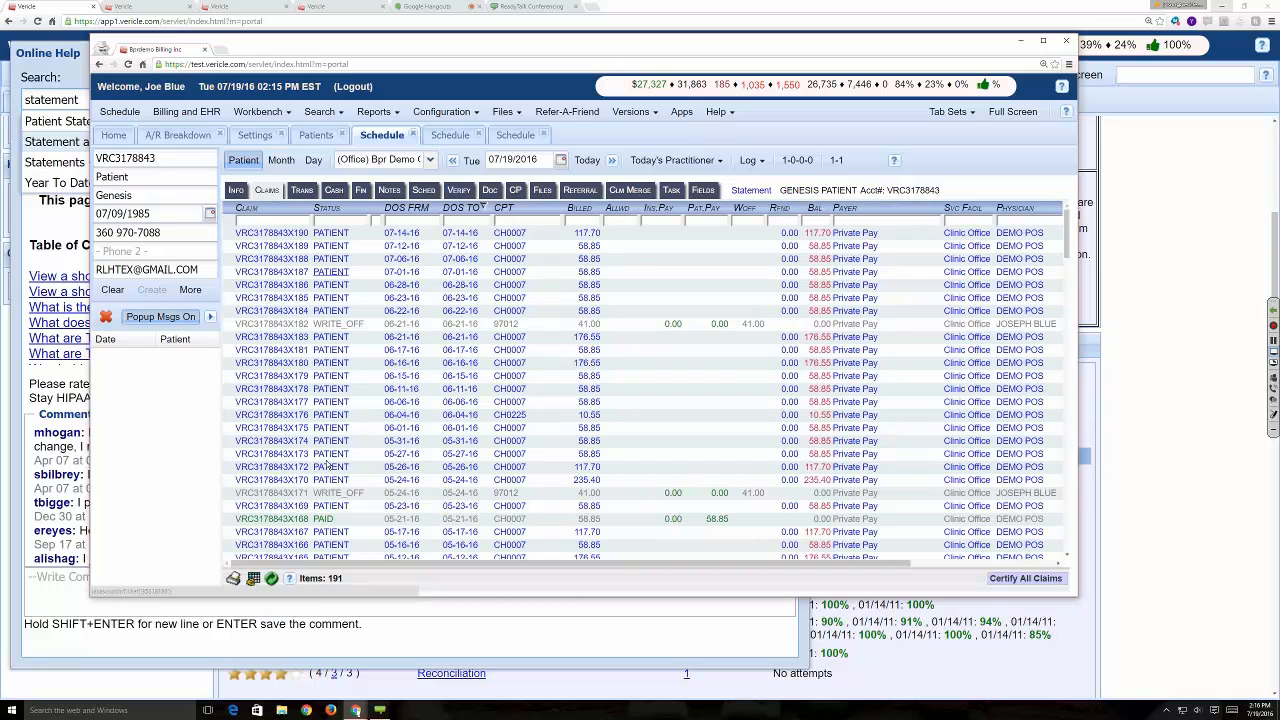
double_click(336, 272)
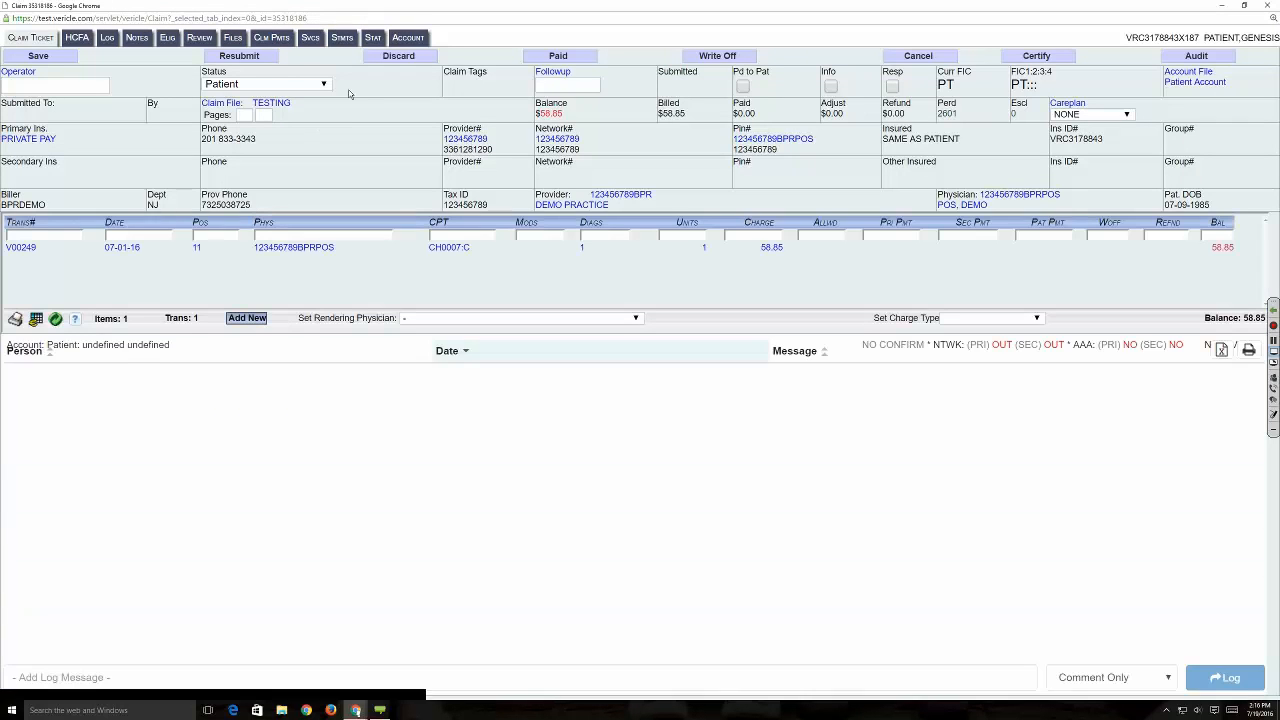
left_click(306, 84)
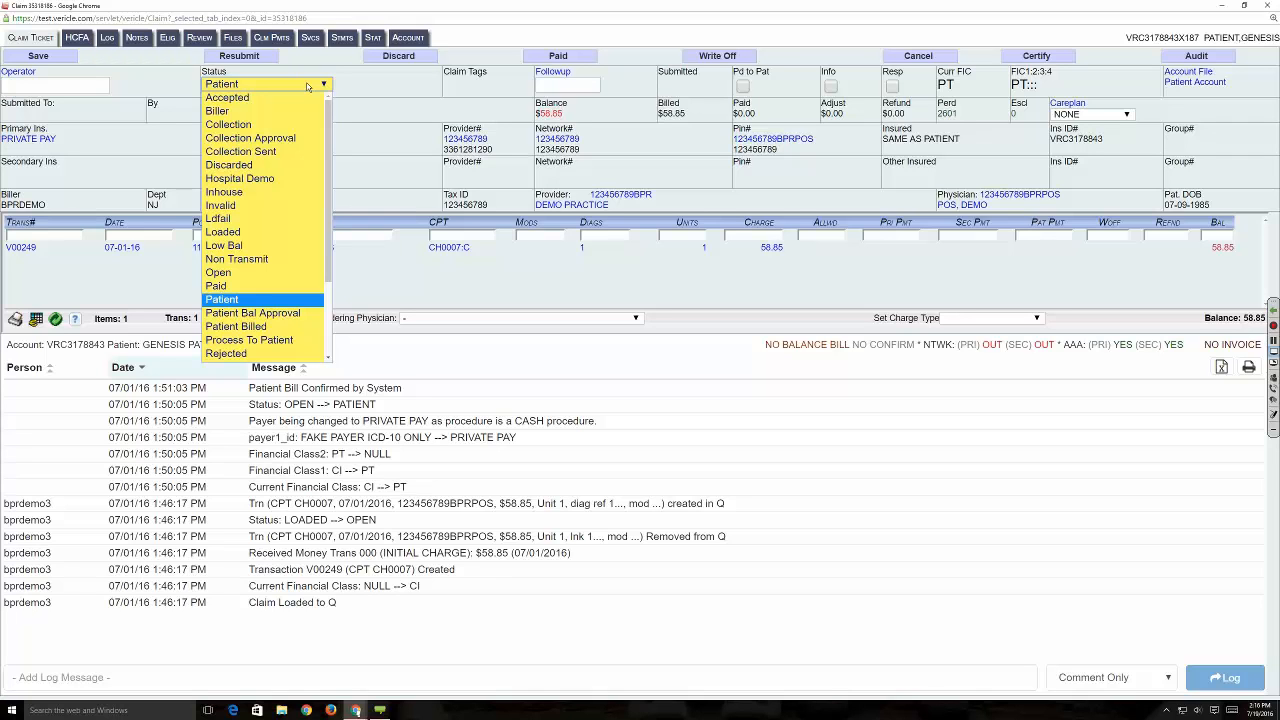
left_click(1262, 6)
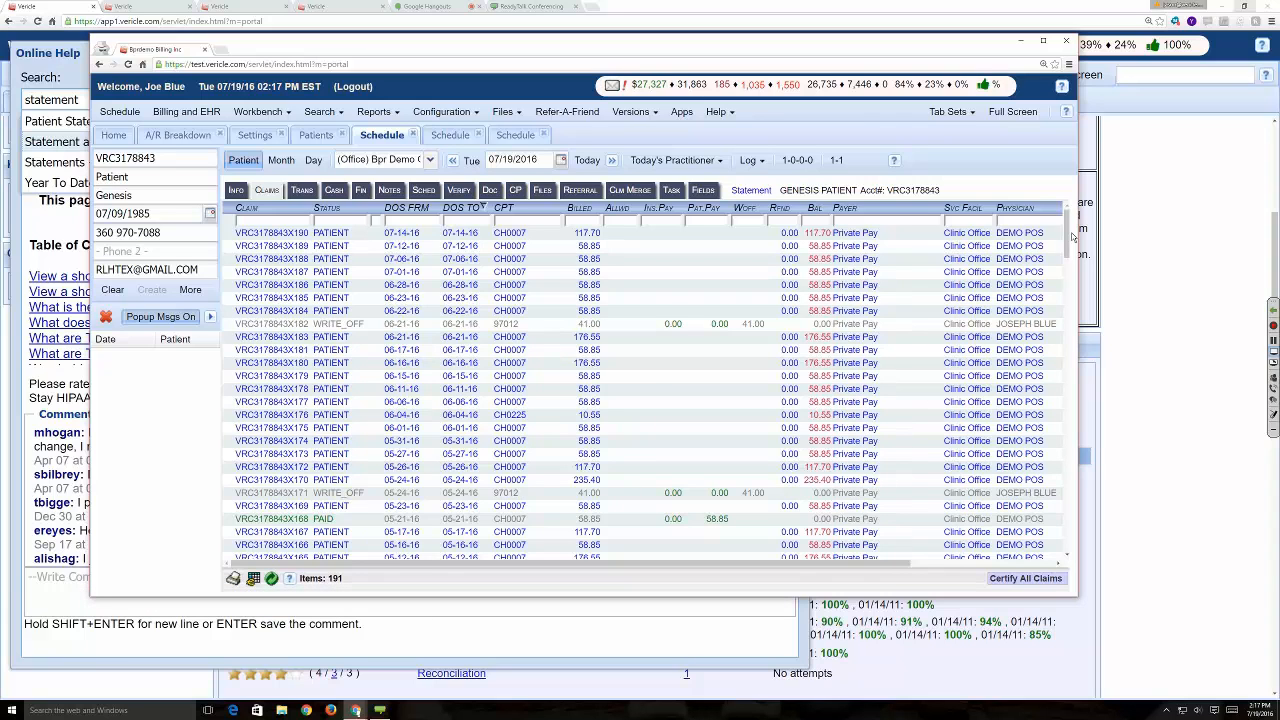
- Examine the end of the claims list and the totals row of the patient's transactions
left_click_drag(1068, 240, 1066, 558)
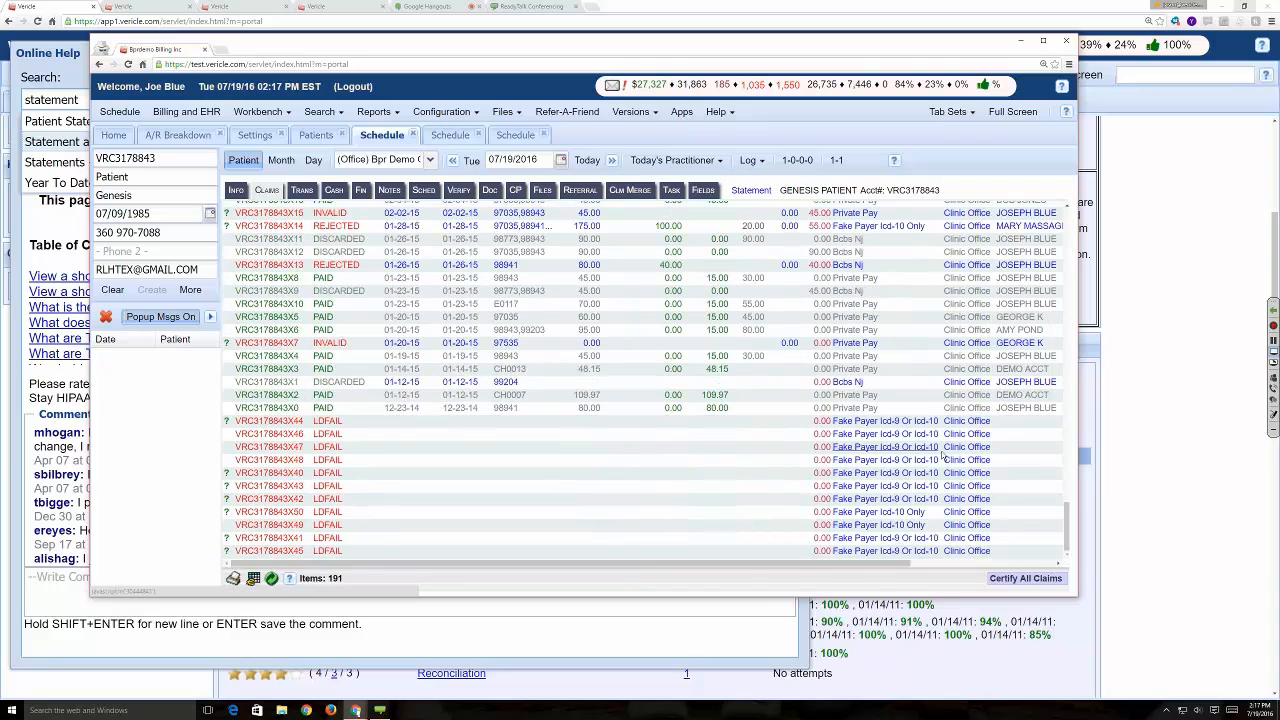
left_click(302, 190)
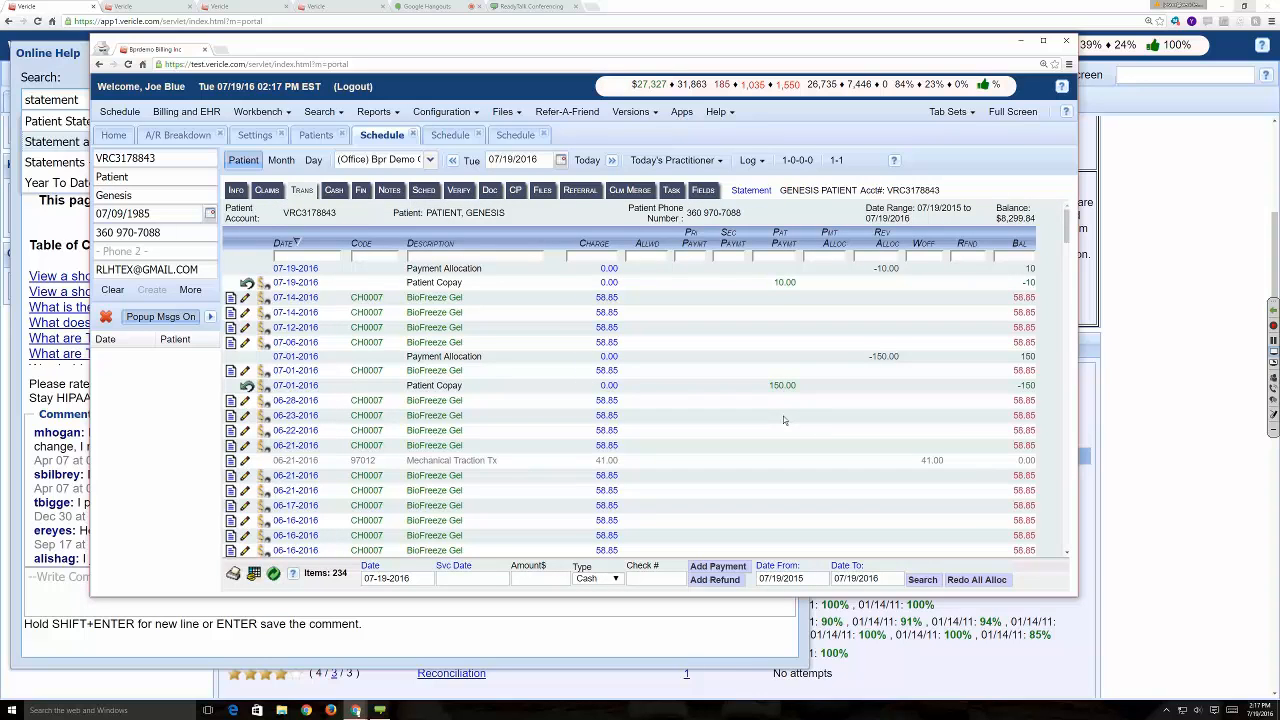
scroll(1030, 363, "down", 15)
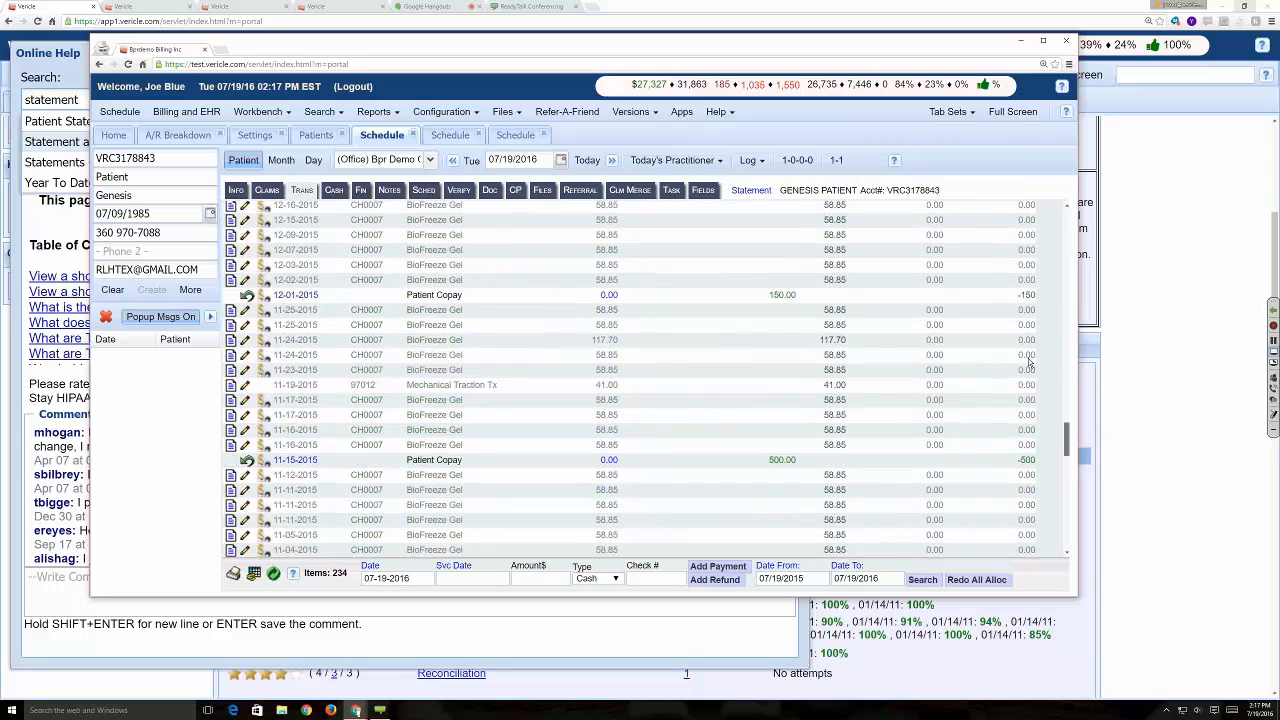
scroll(1030, 363, "down", 10)
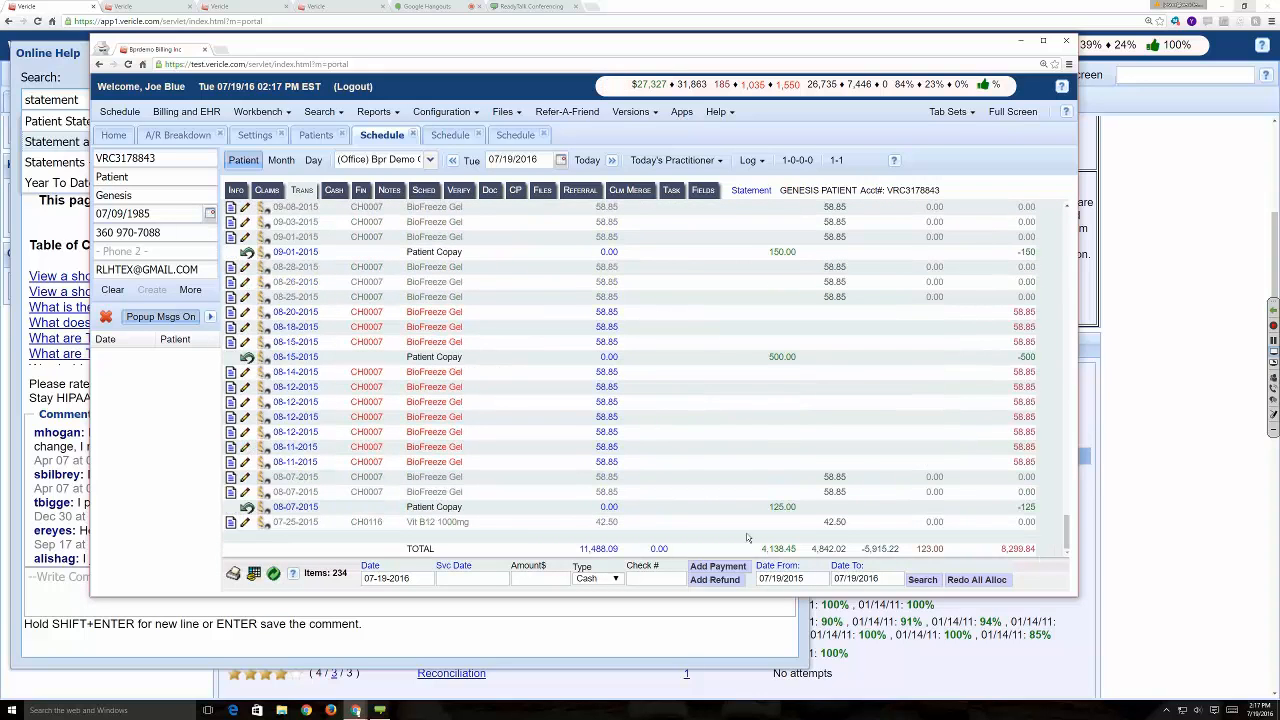
left_click(653, 578)
type("1000")
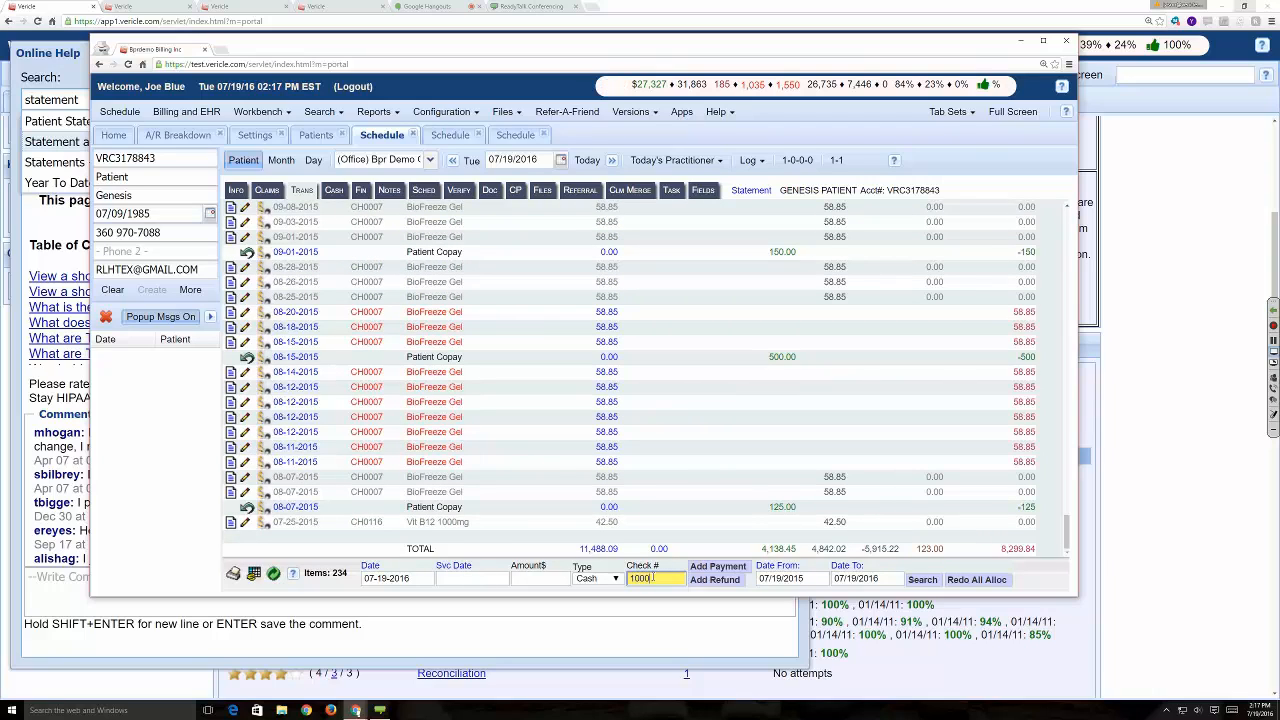
left_click(543, 578)
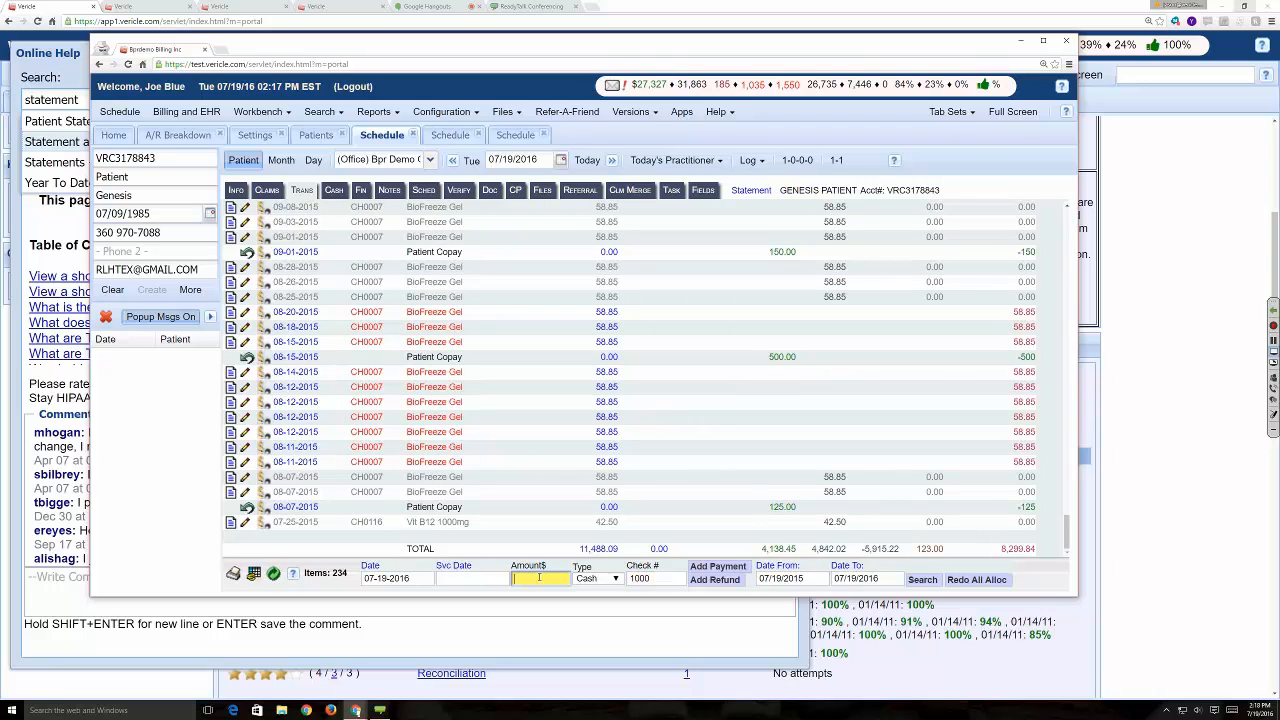
left_click(715, 567)
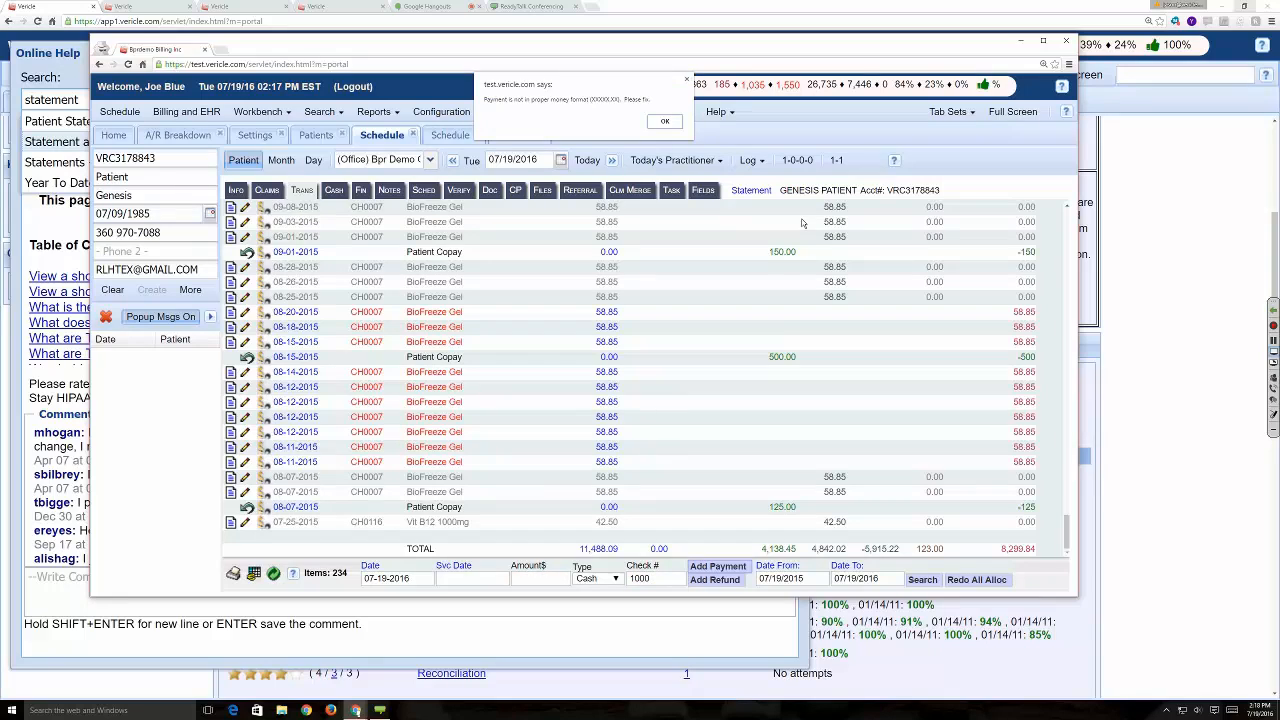
left_click(665, 121)
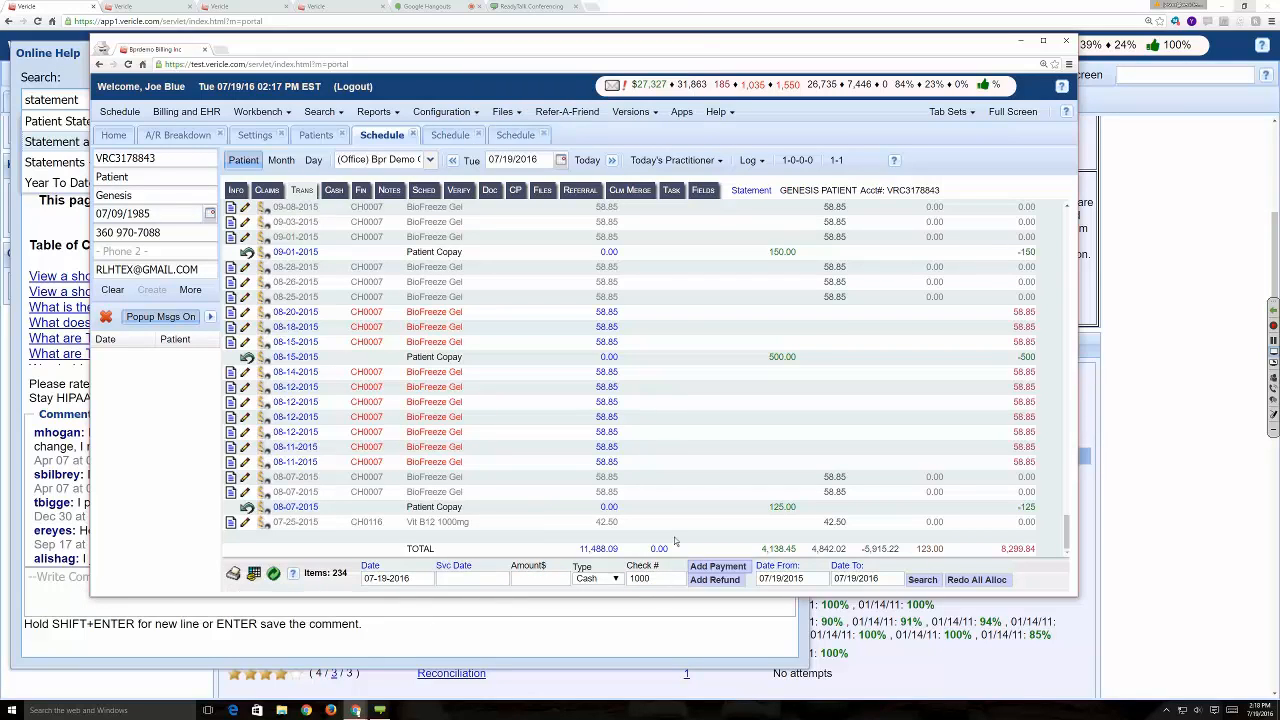
double_click(638, 580)
key("BackSpace")
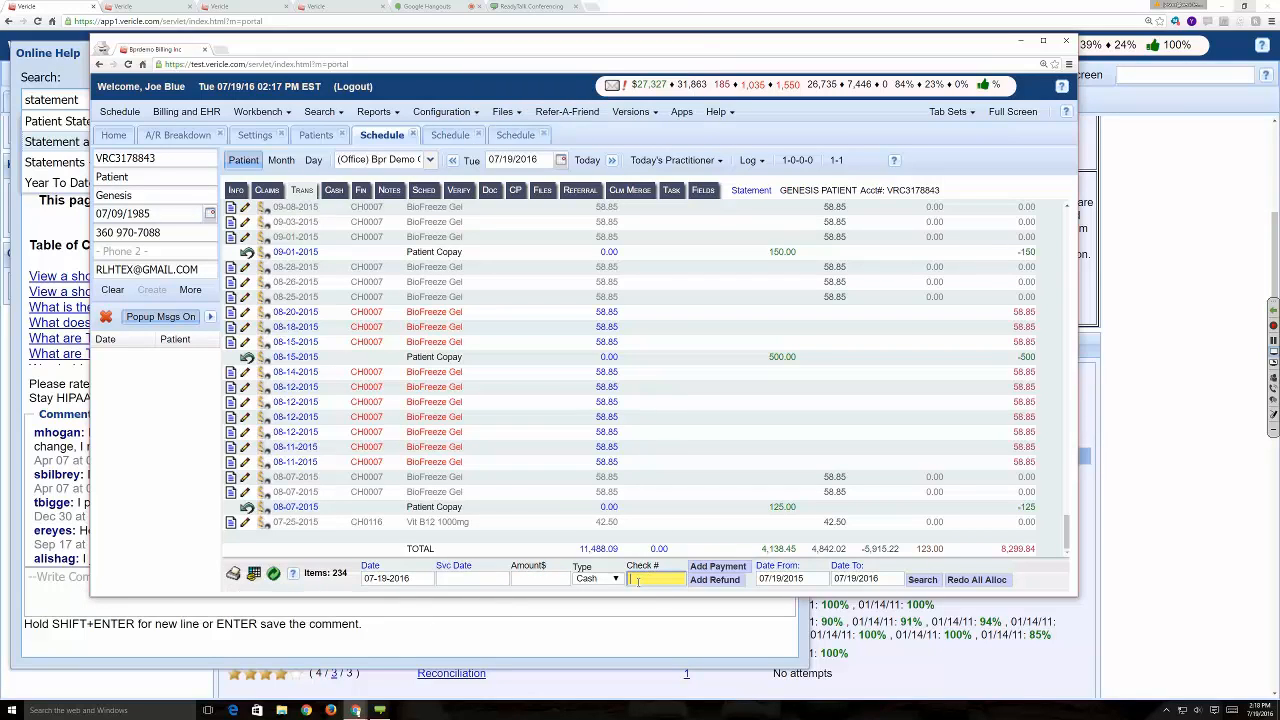
- Add a $1000 cash payment dated 07-19-2016 to the patient's account and look through the updated transactions
left_click(531, 578)
type("1000")
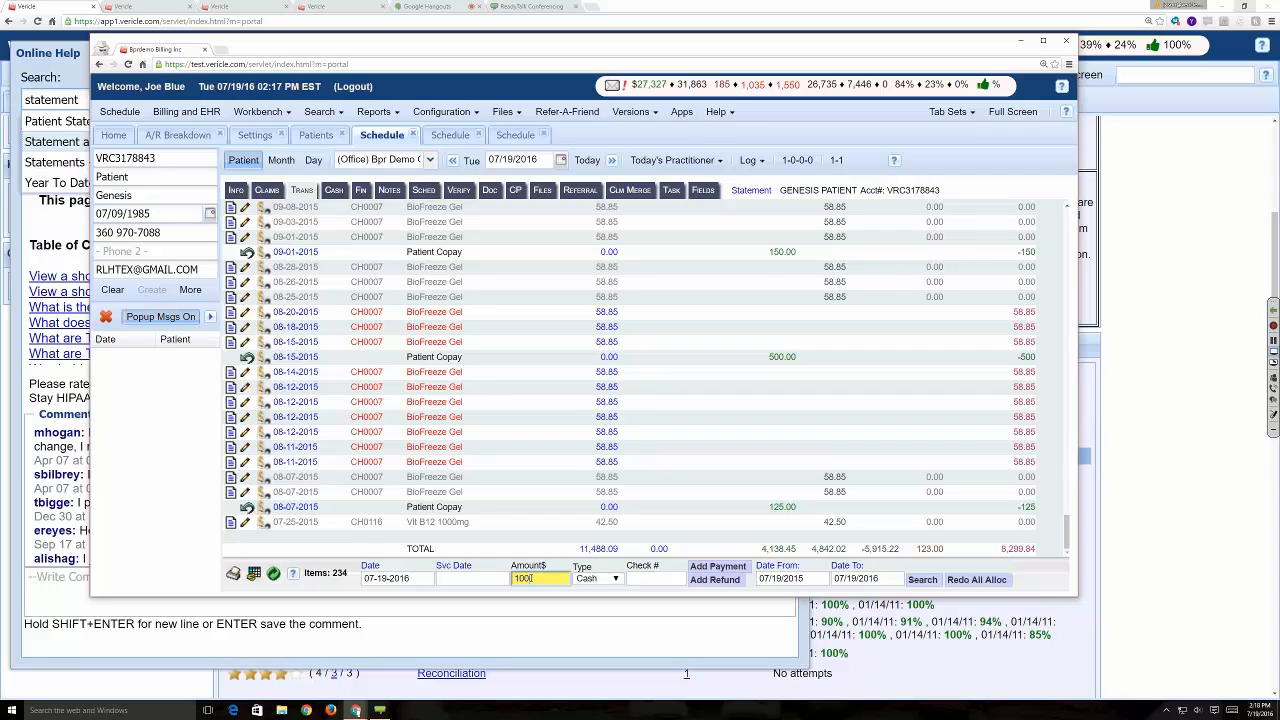
left_click(724, 569)
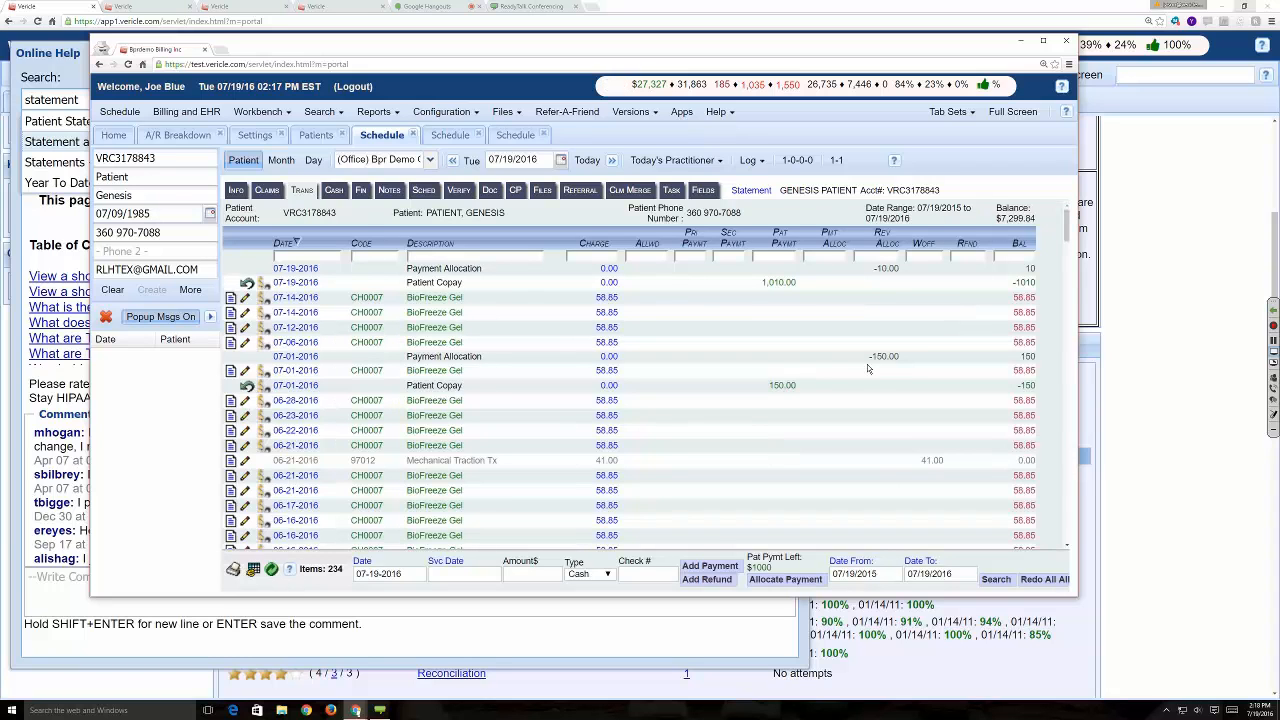
scroll(864, 375, "down", 10)
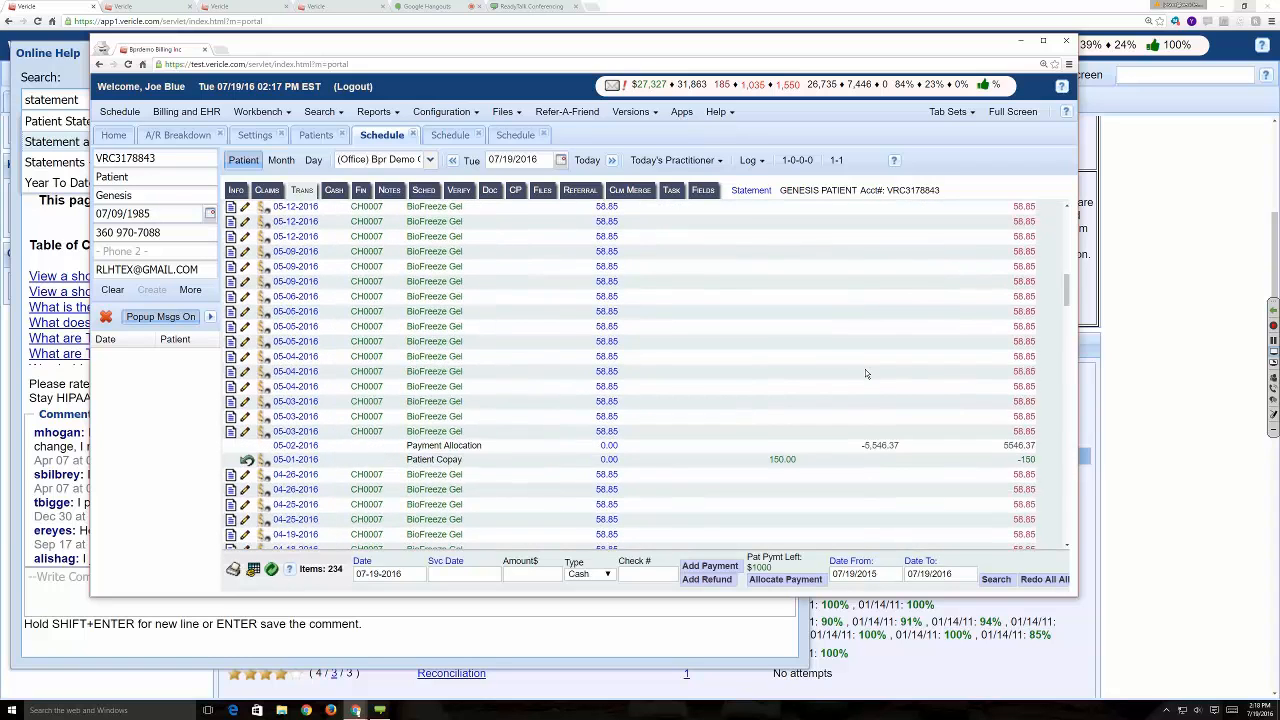
- Review the patient's transactions, look at the claims and cash records, and return to the transactions list
scroll(865, 369, "down", 15)
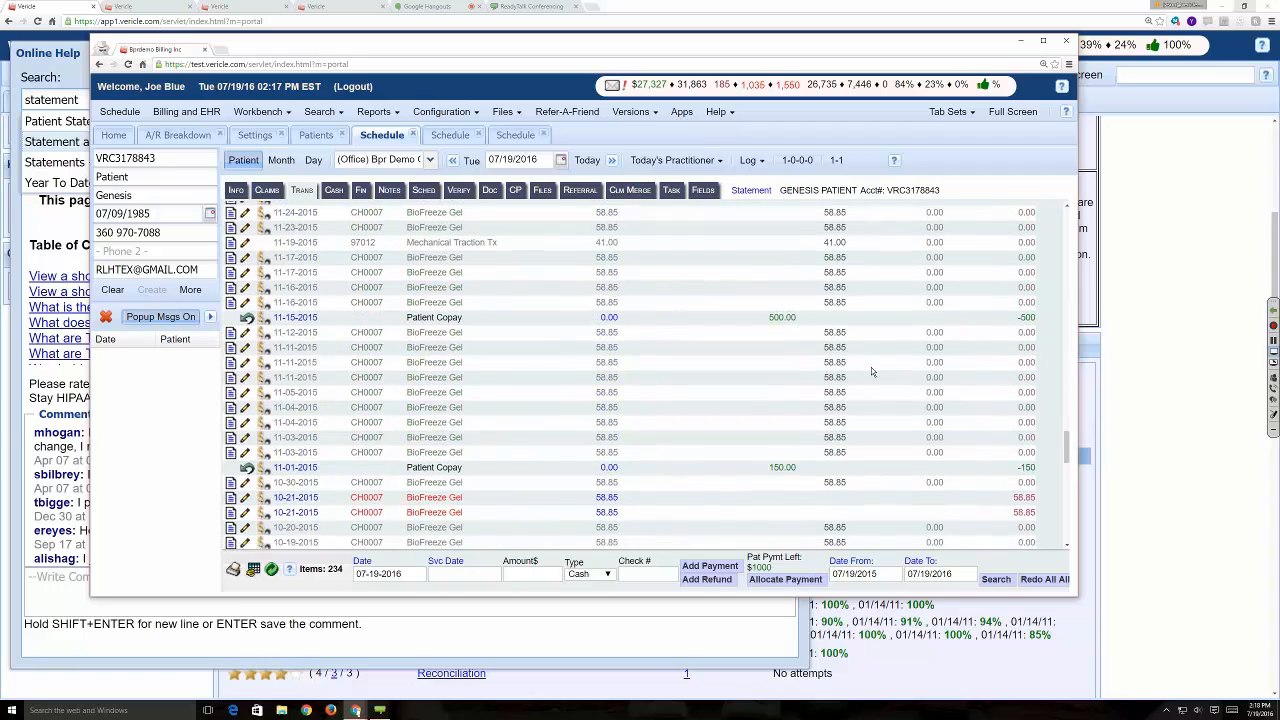
left_click(266, 190)
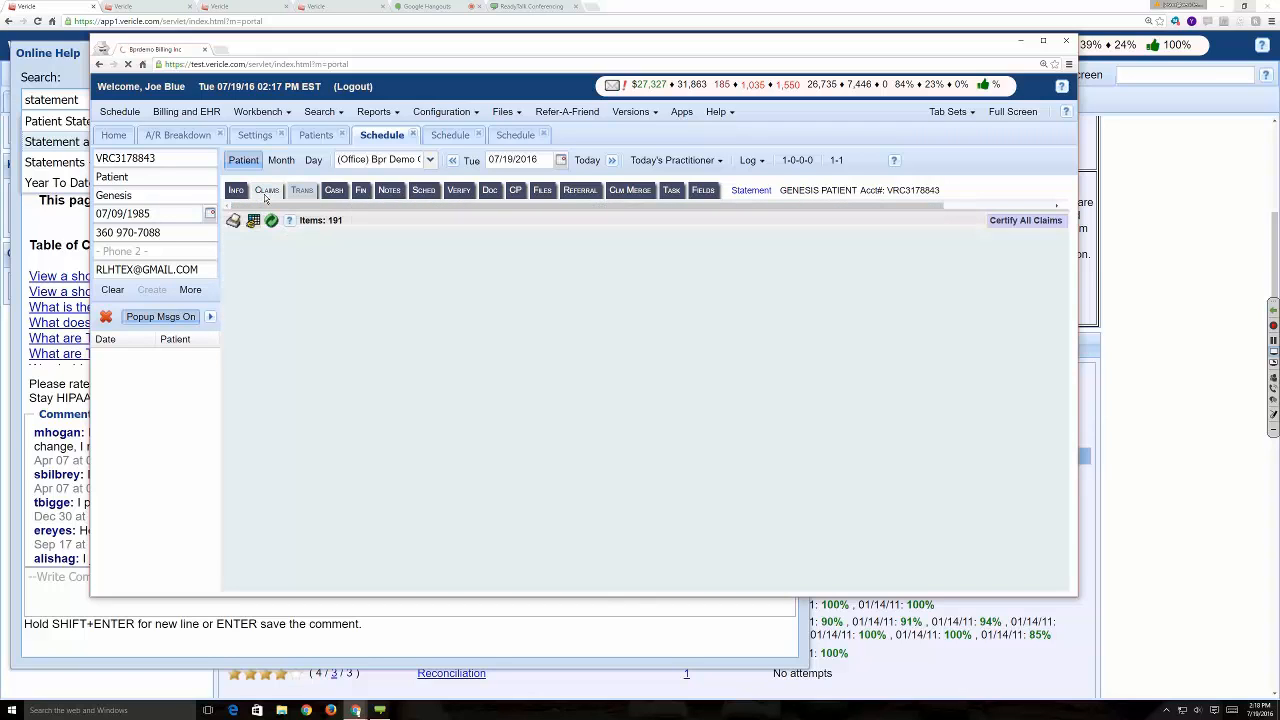
left_click(302, 190)
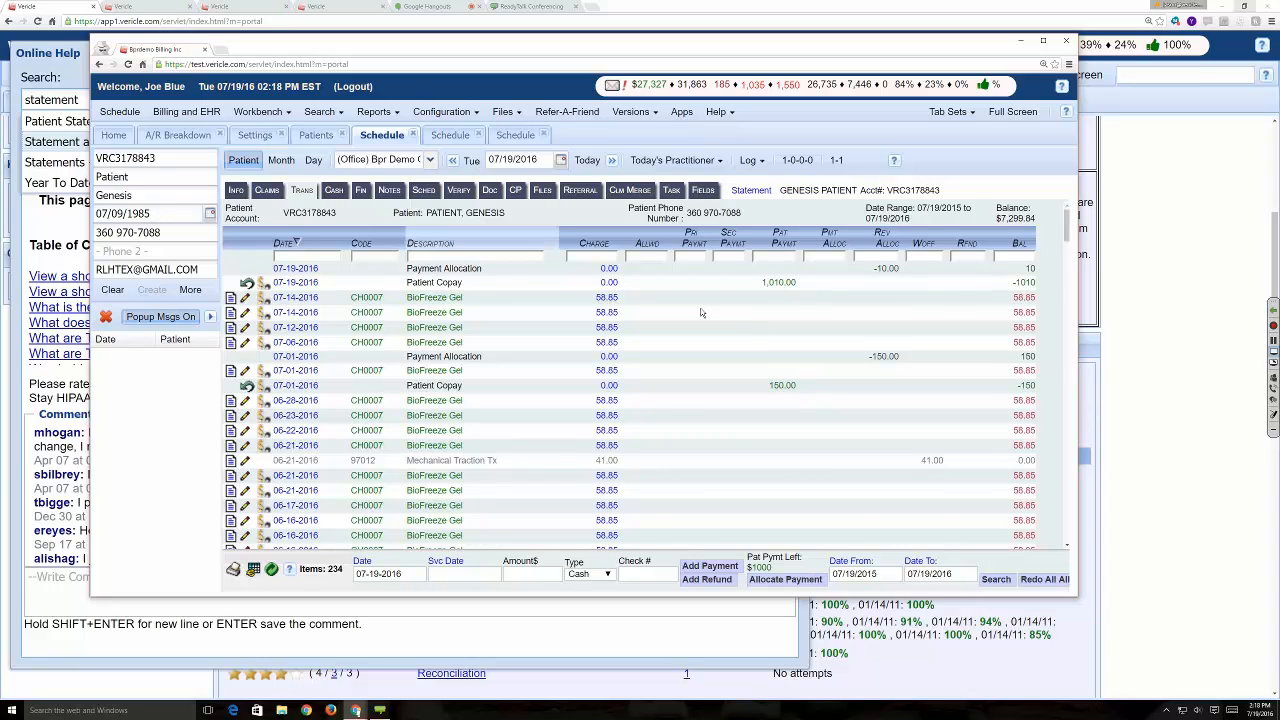
left_click(337, 191)
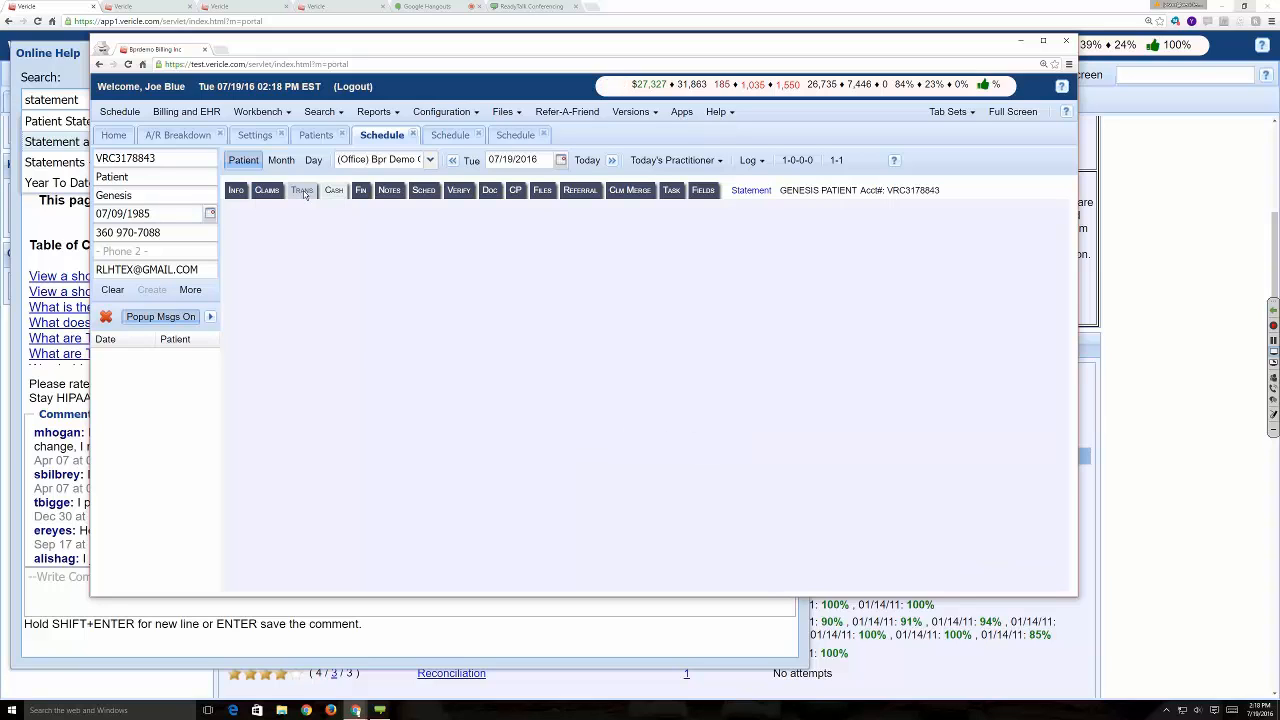
left_click(304, 191)
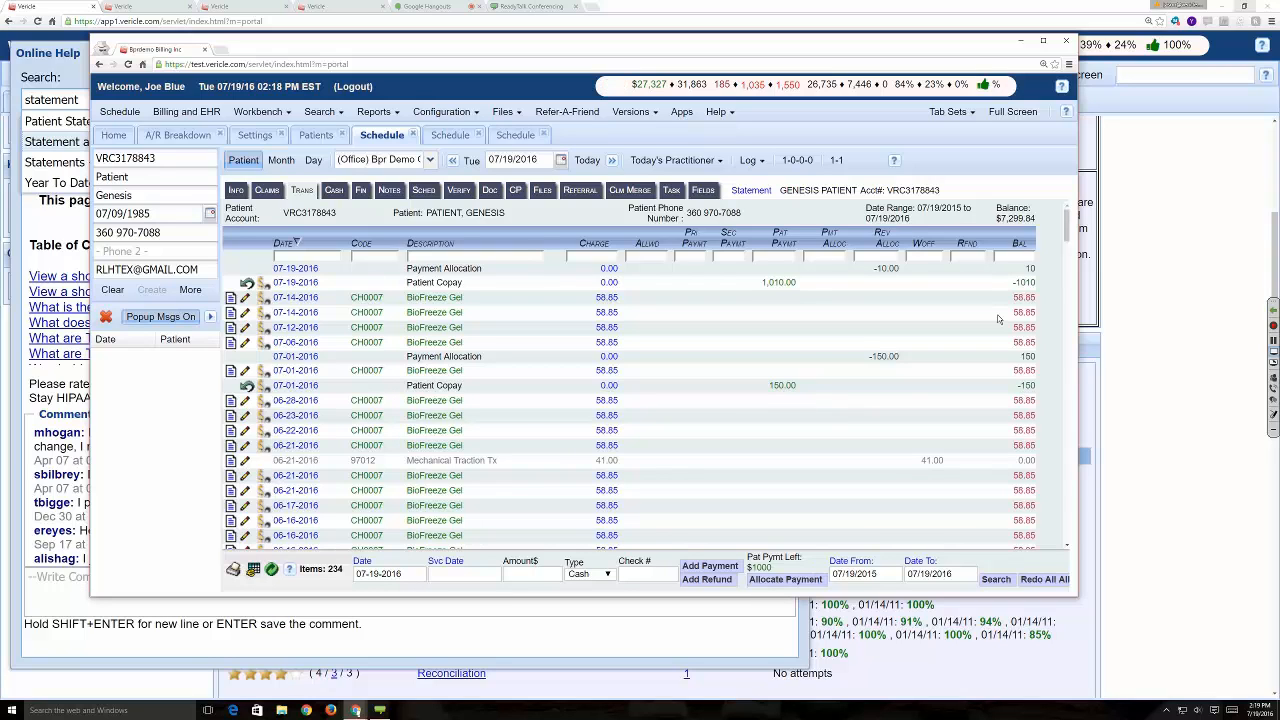
scroll(997, 320, "down", 3)
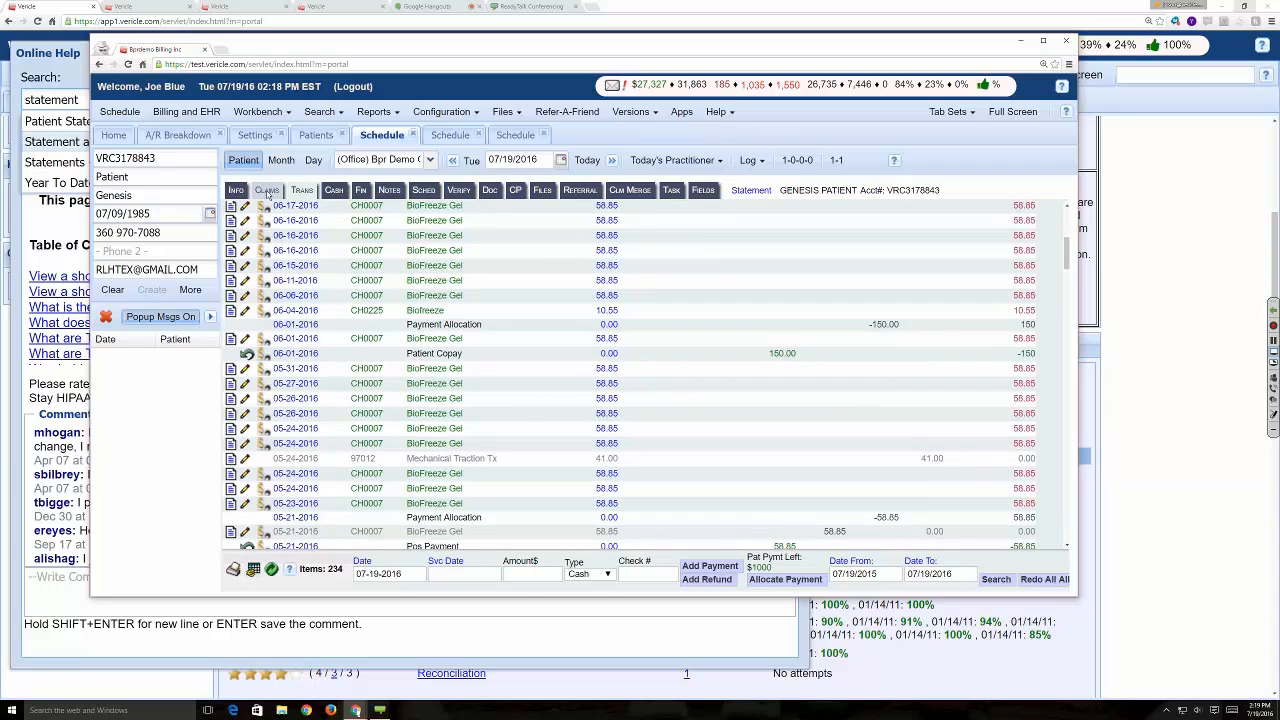
- Check the claims list, then allocate the patient's remaining $1000 payment and examine the transactions down to the totals row
left_click(266, 191)
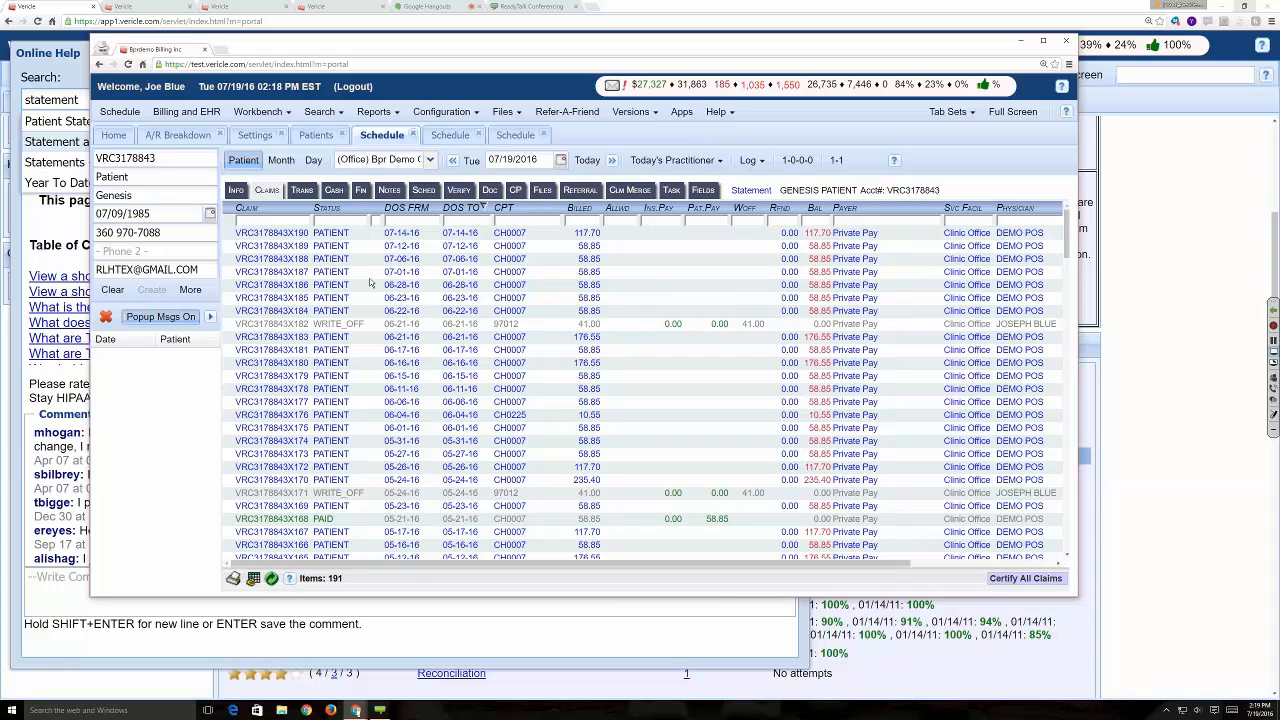
left_click(302, 190)
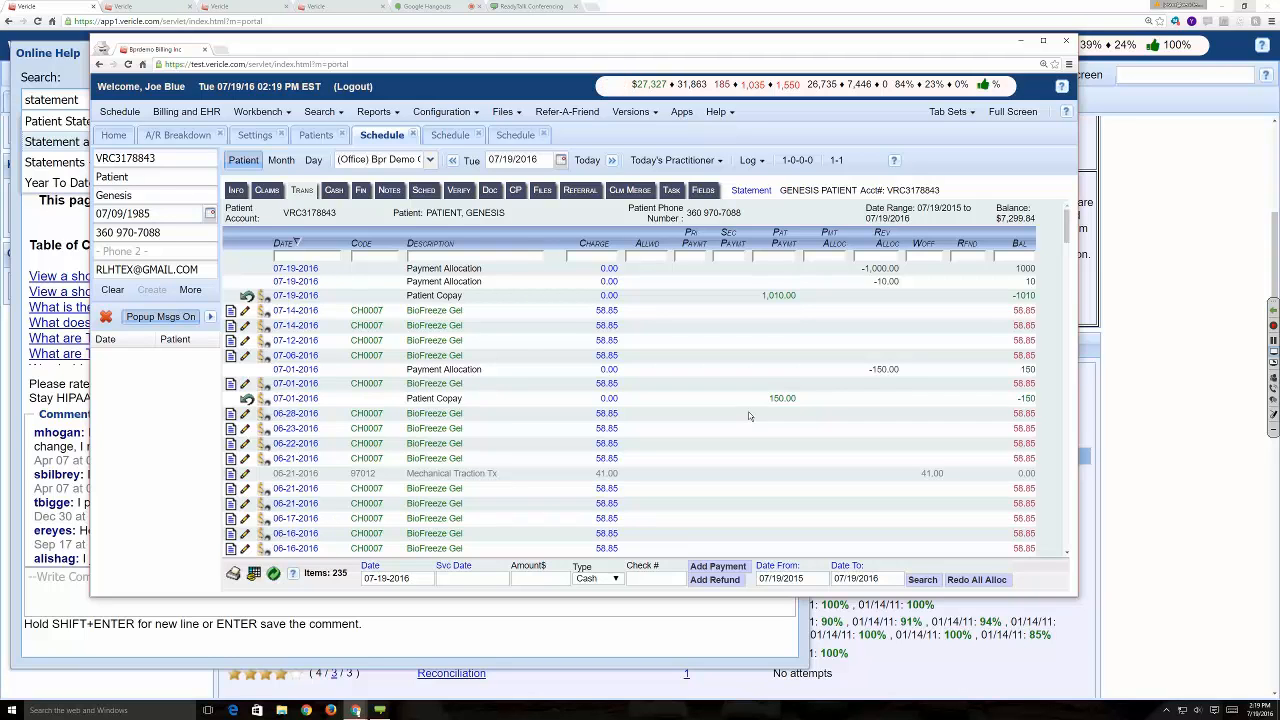
scroll(749, 416, "down", 20)
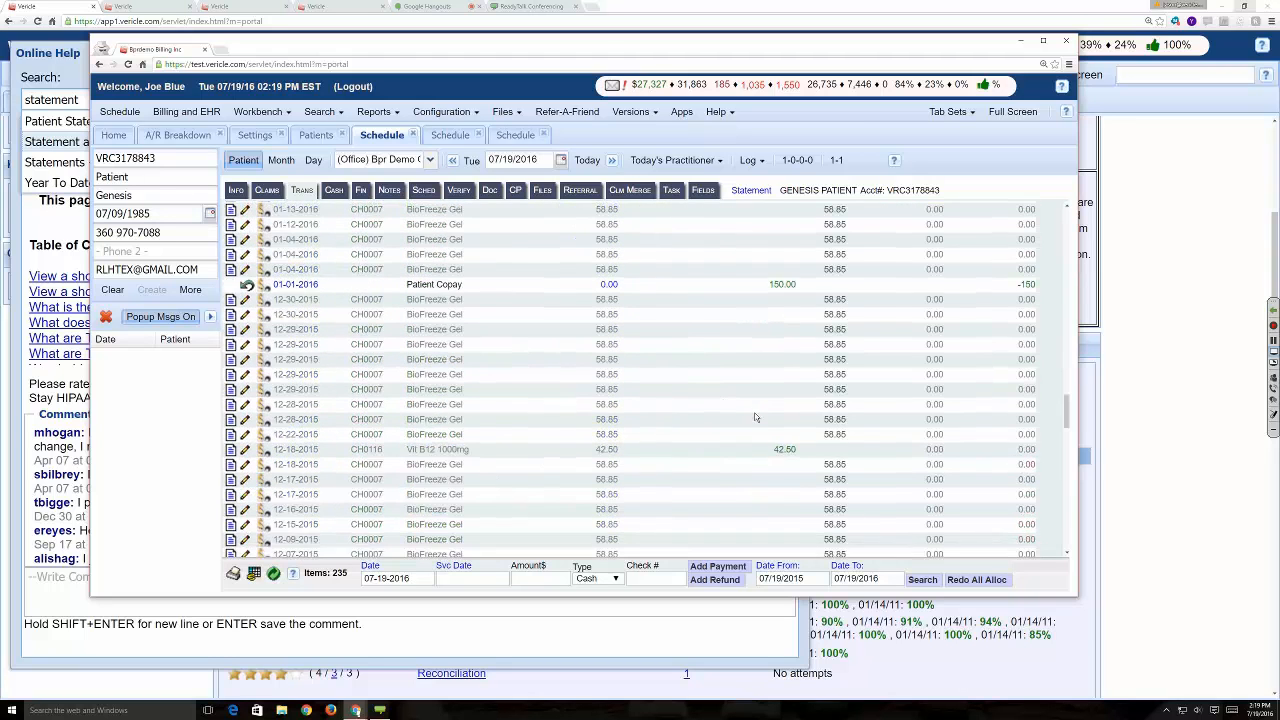
scroll(763, 425, "down", 7)
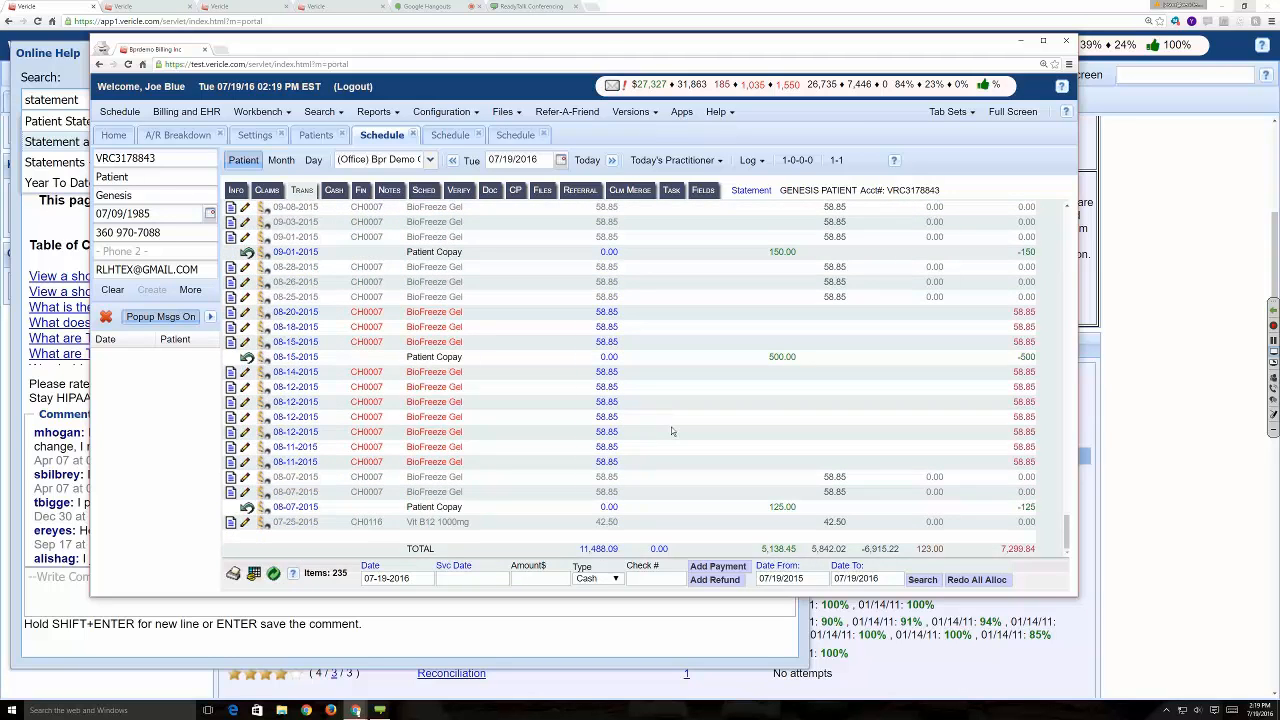
- Open the patient's paid 02-01-16 claim from the claims list, examine its payment details and log, and close it
left_click(263, 191)
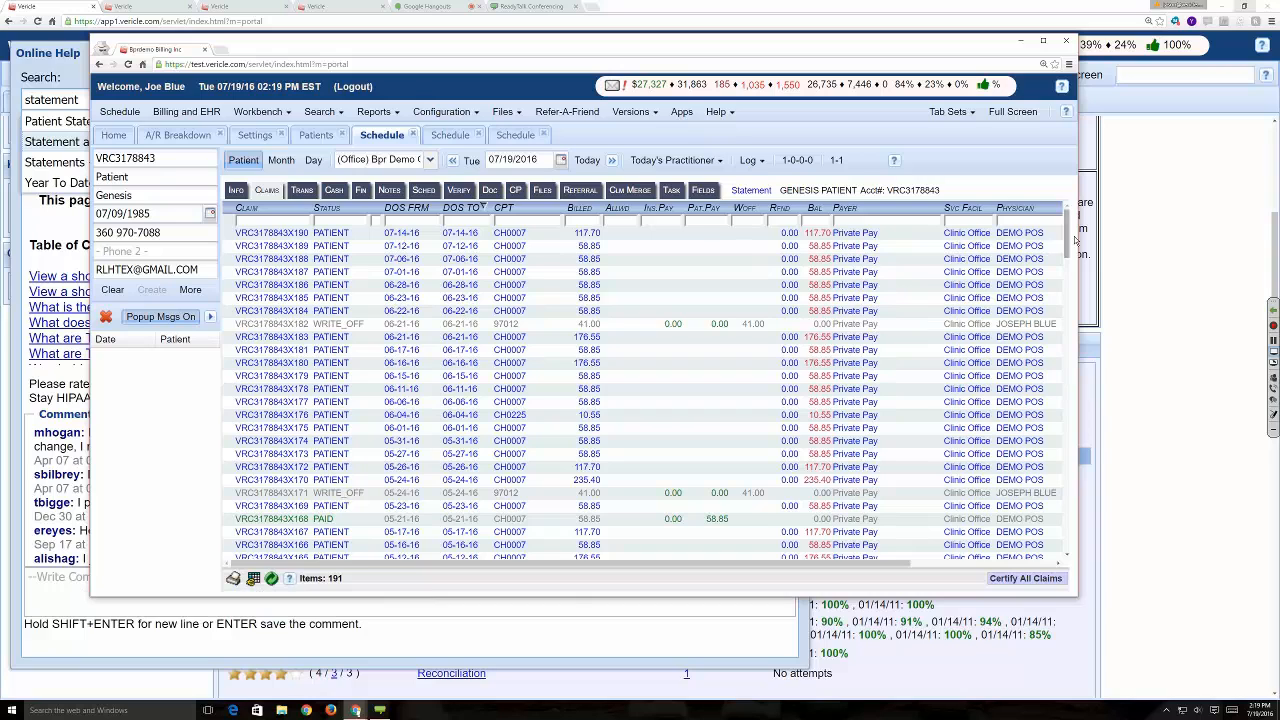
left_click_drag(1067, 240, 1065, 339)
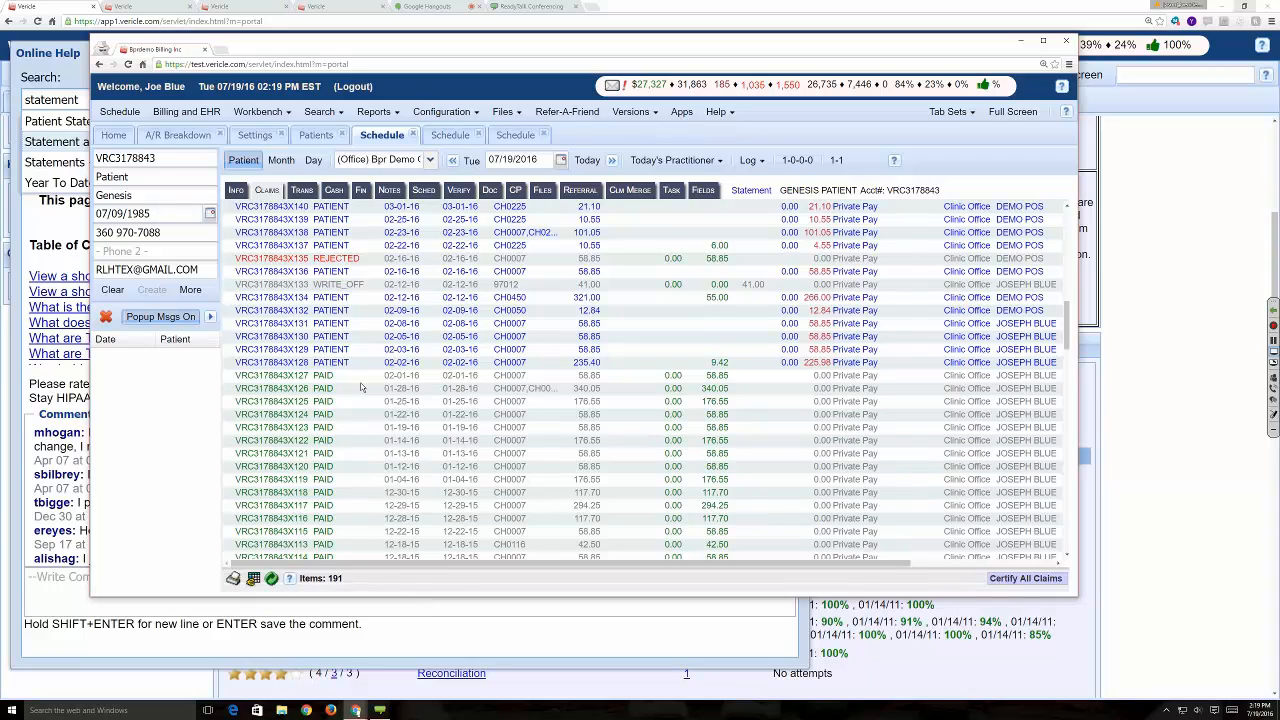
left_click(324, 372)
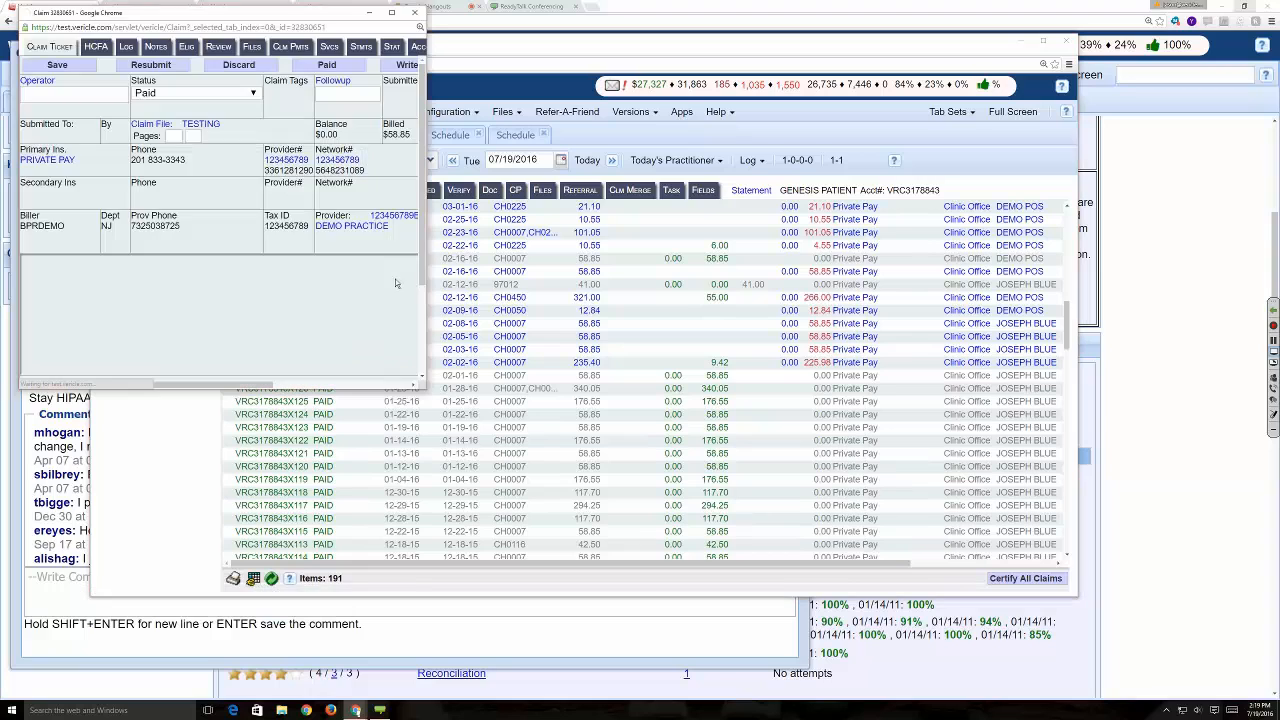
left_click(391, 14)
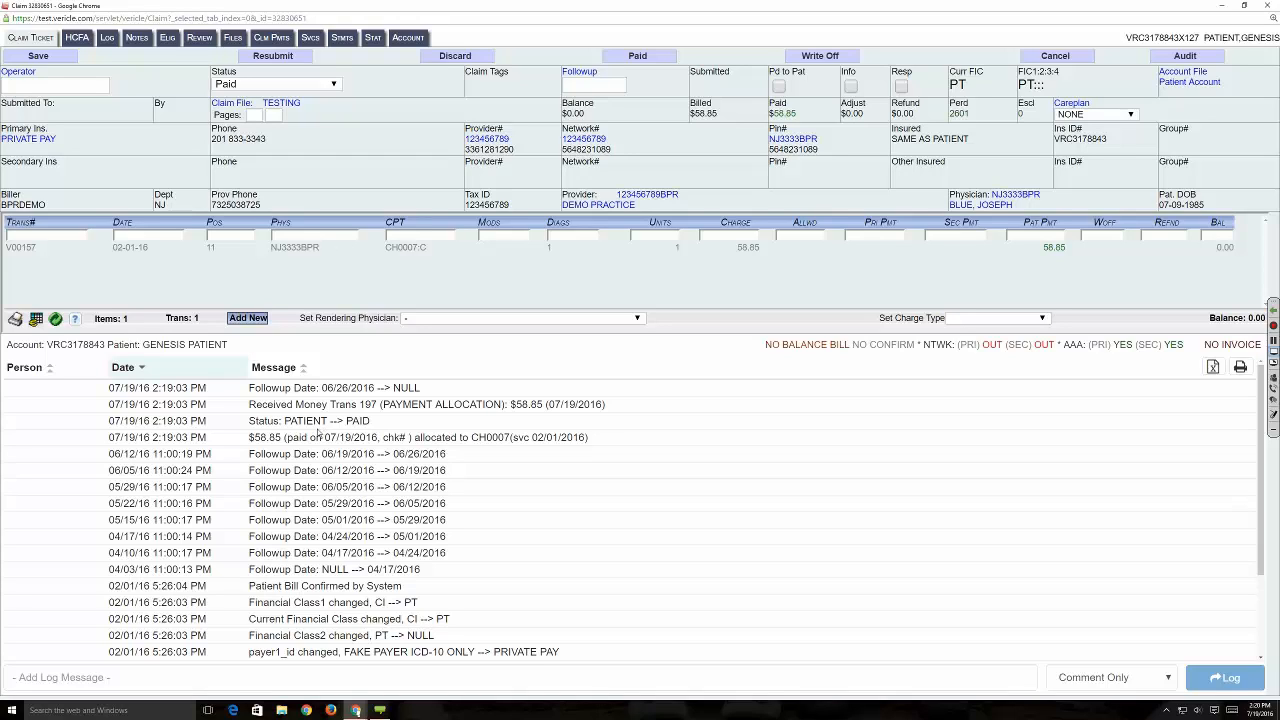
left_click(1268, 7)
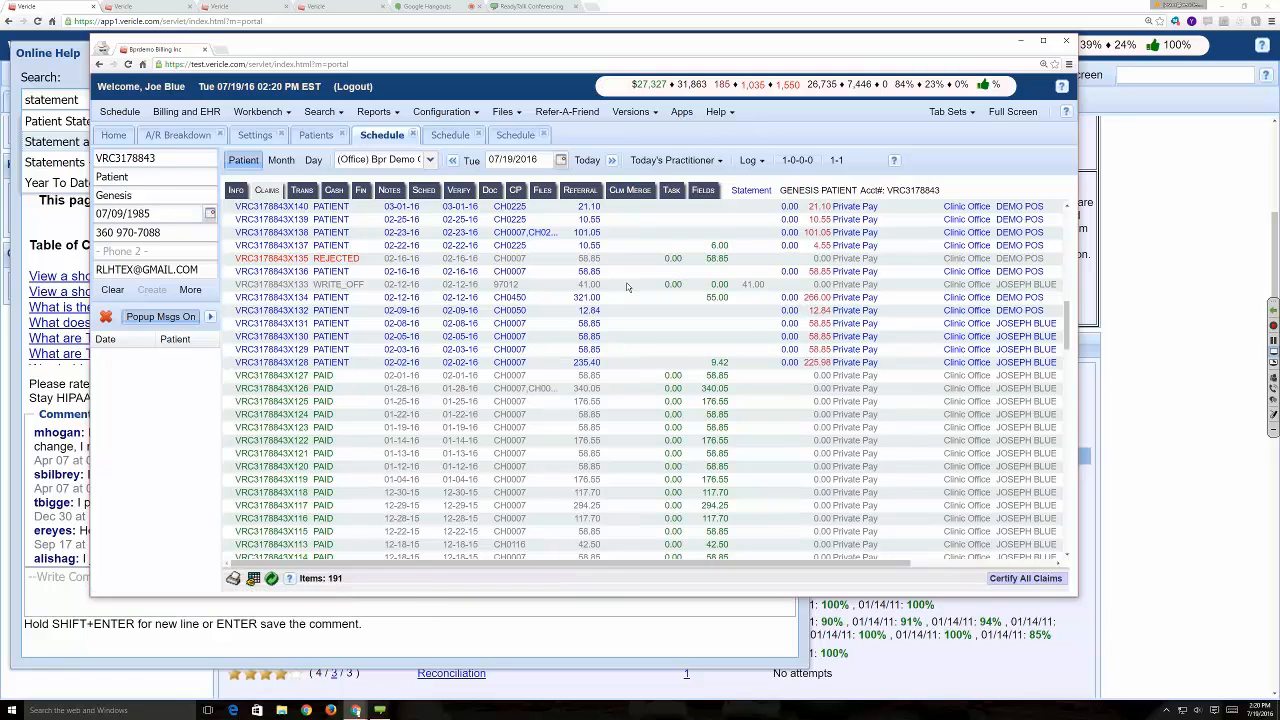
scroll(640, 292, "down", 3)
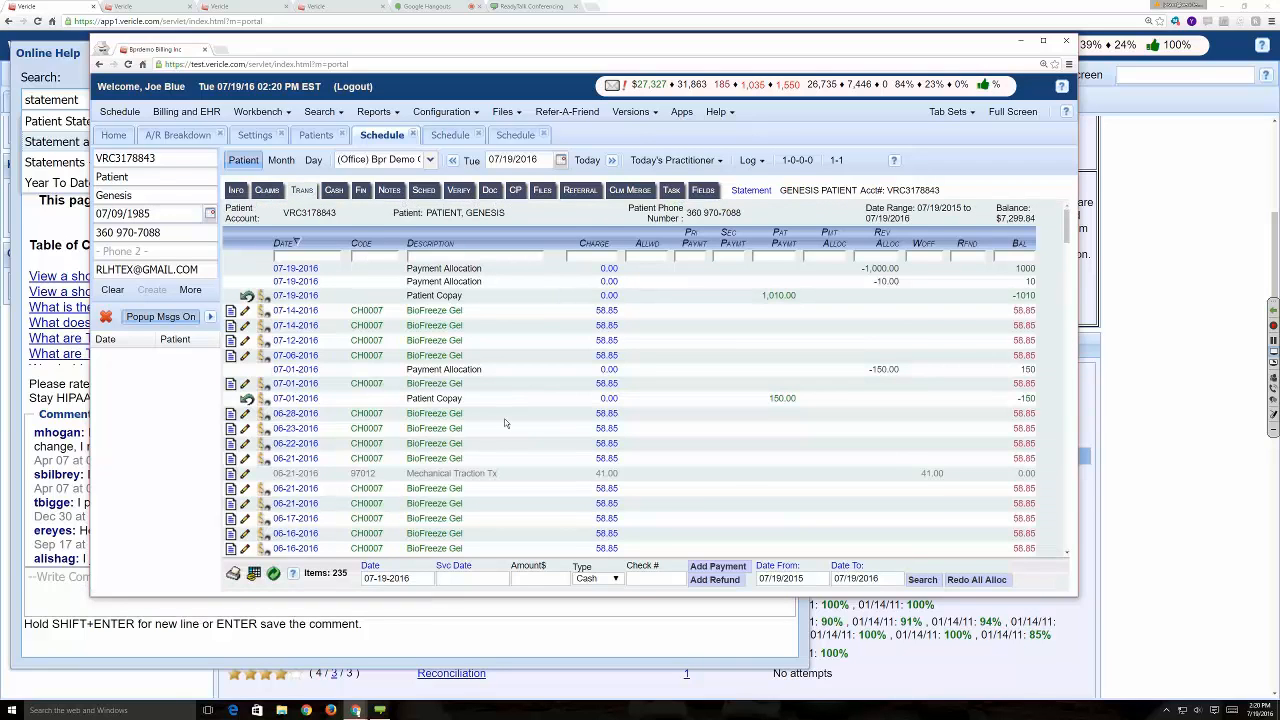
- Add a $40 cash payment dated 07-19-2016 to the patient's account with service date 06-16-2016
left_click(469, 578)
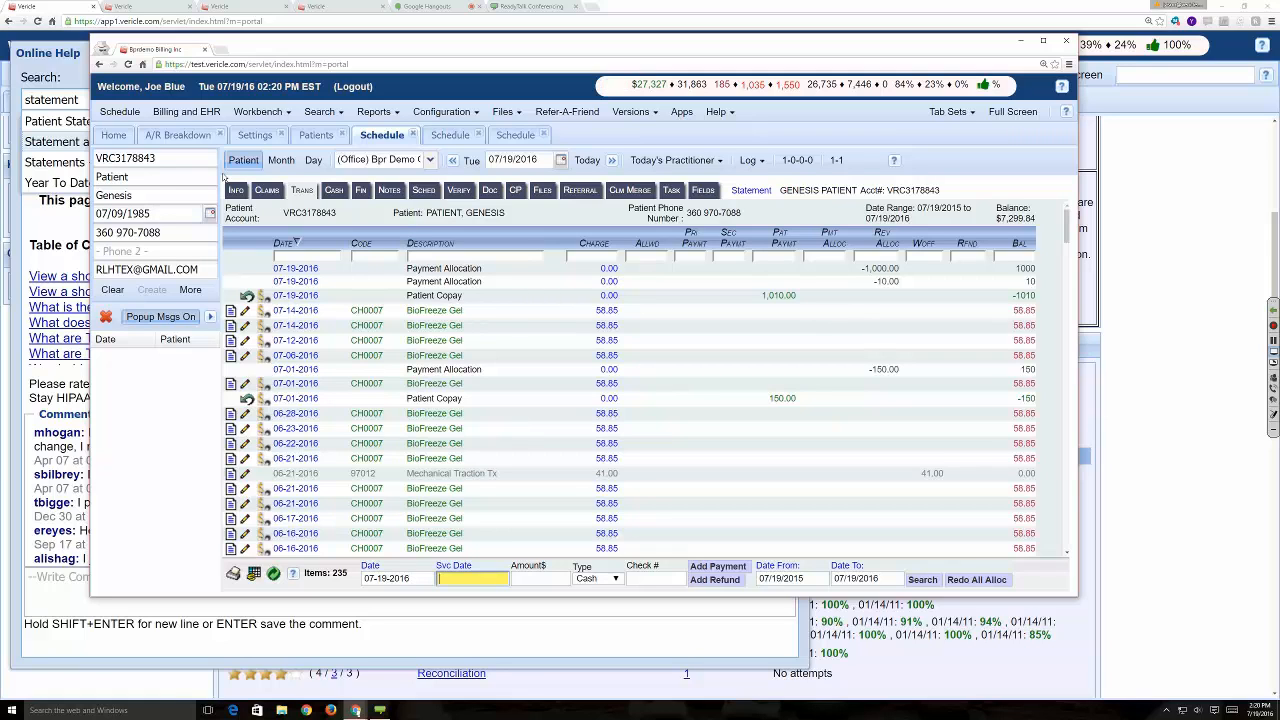
left_click(266, 190)
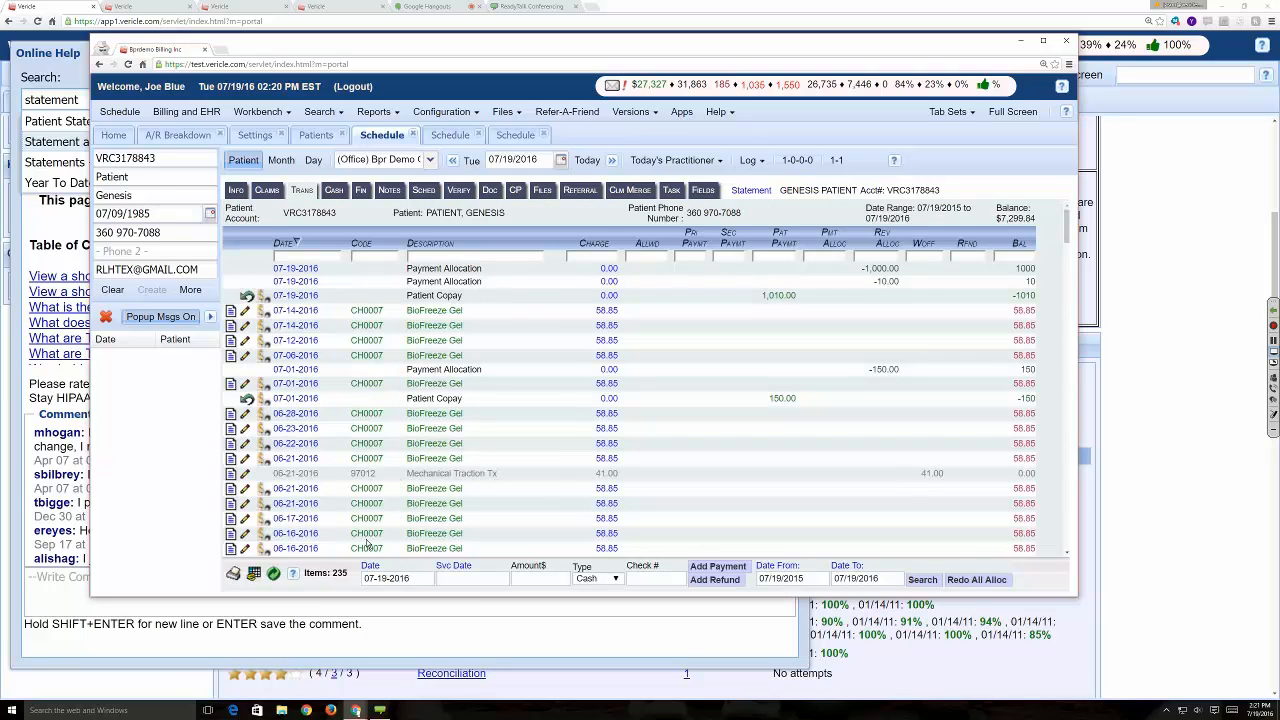
left_click(455, 567)
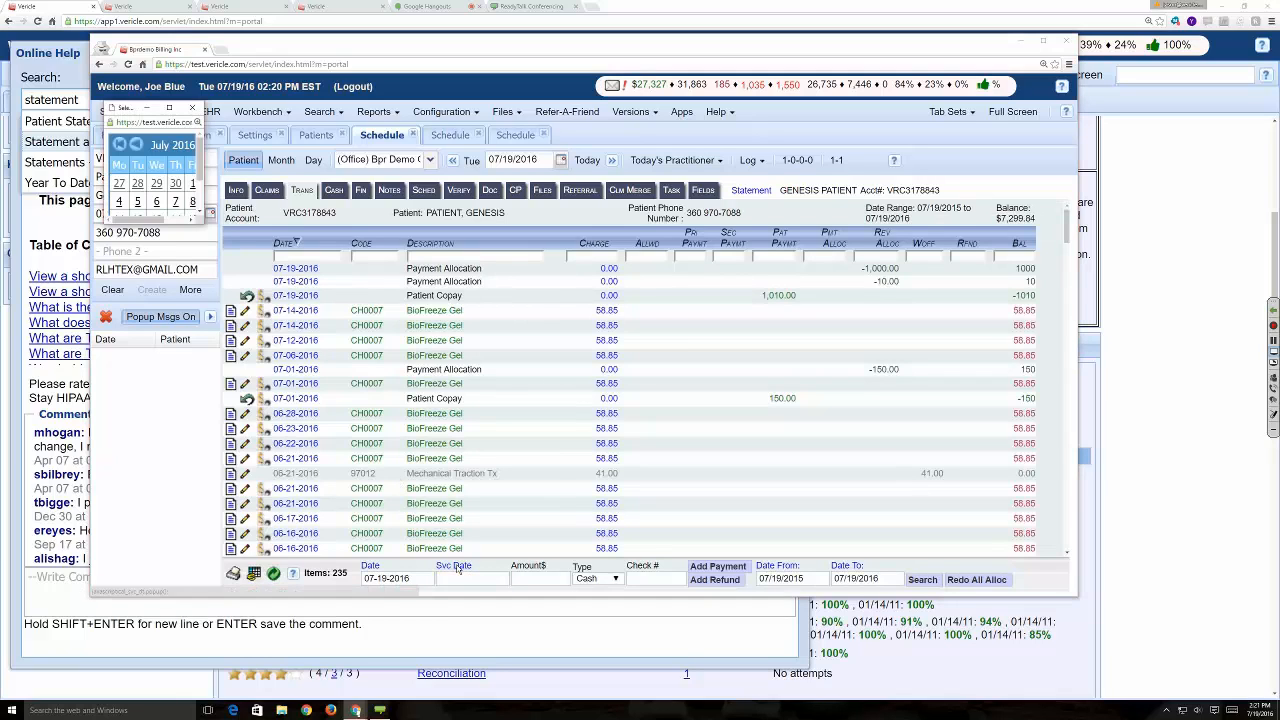
left_click(169, 107)
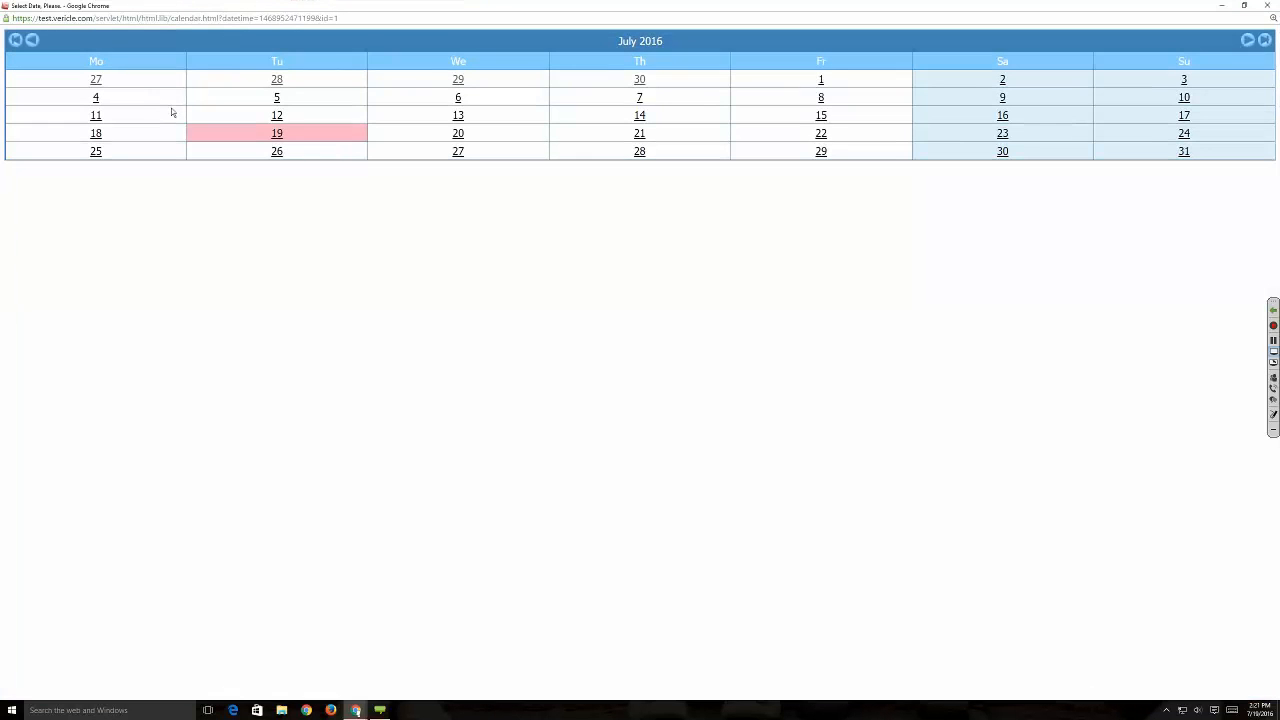
left_click(32, 40)
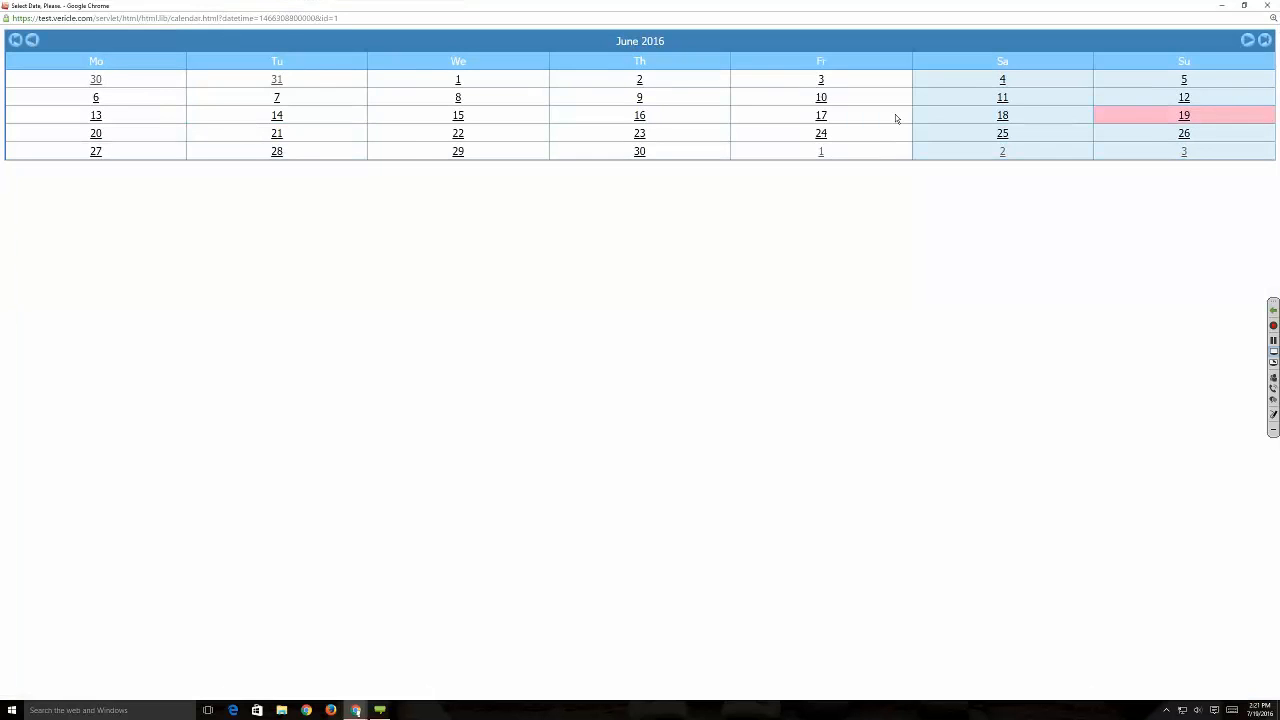
left_click(639, 116)
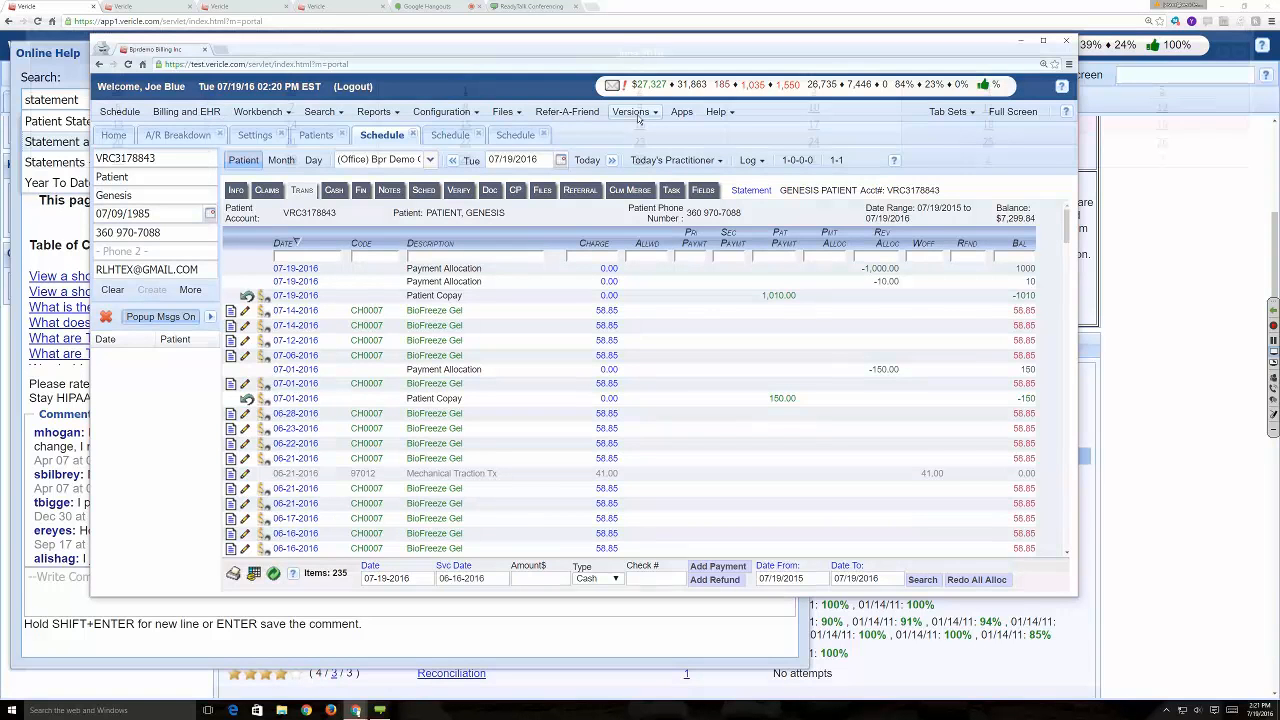
left_click(535, 579)
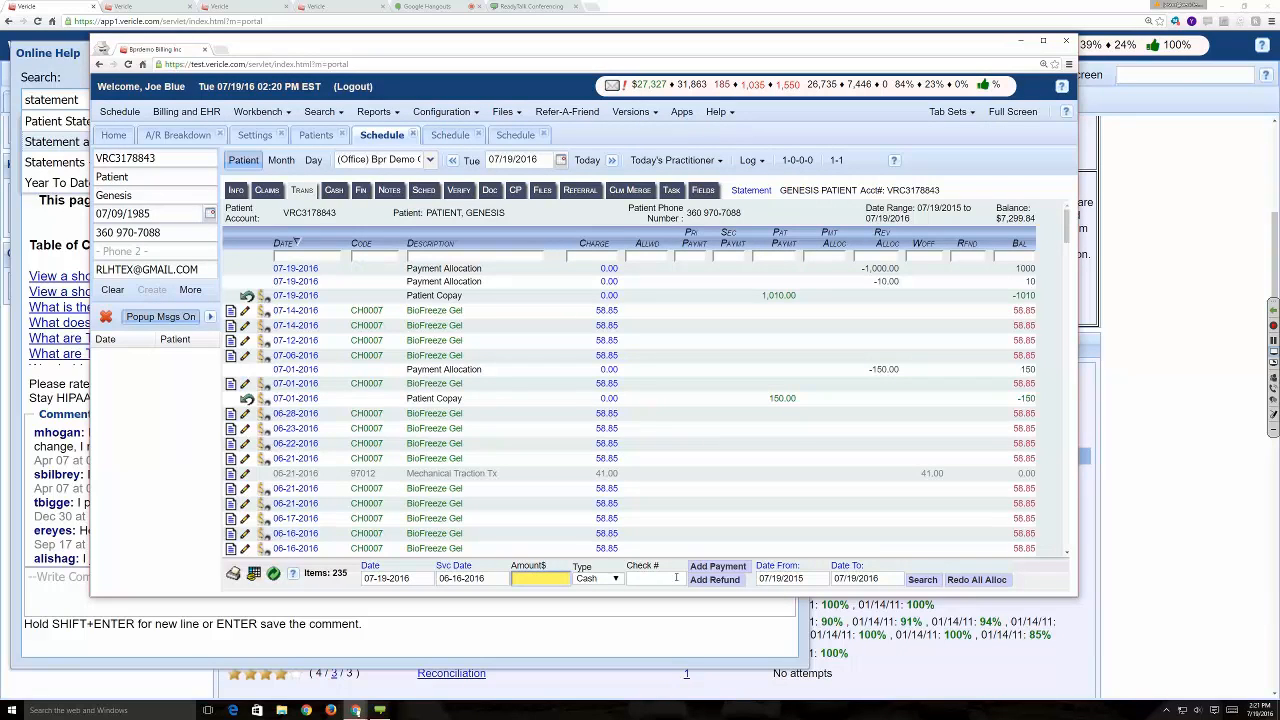
type("40")
left_click(719, 566)
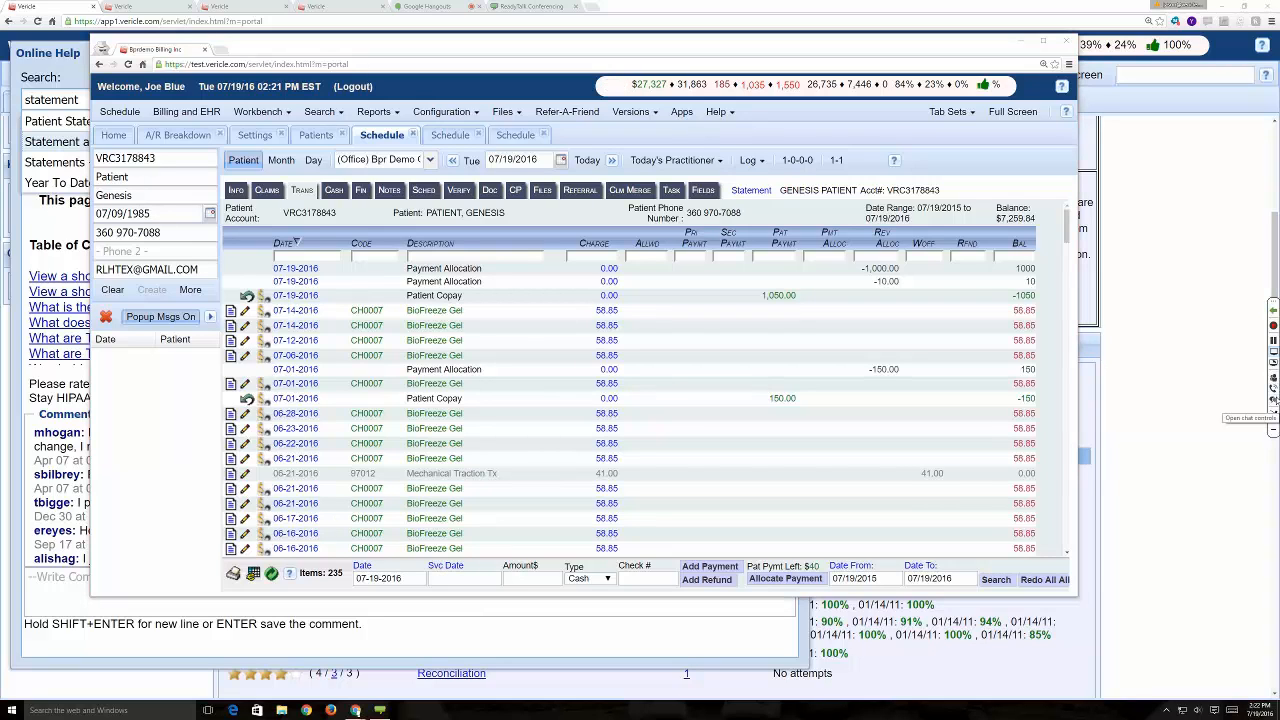
left_click(1274, 397)
left_click(1255, 394)
- Open the patient's statement, examine its amount due, line items, total and notes, and close it
left_click(741, 191)
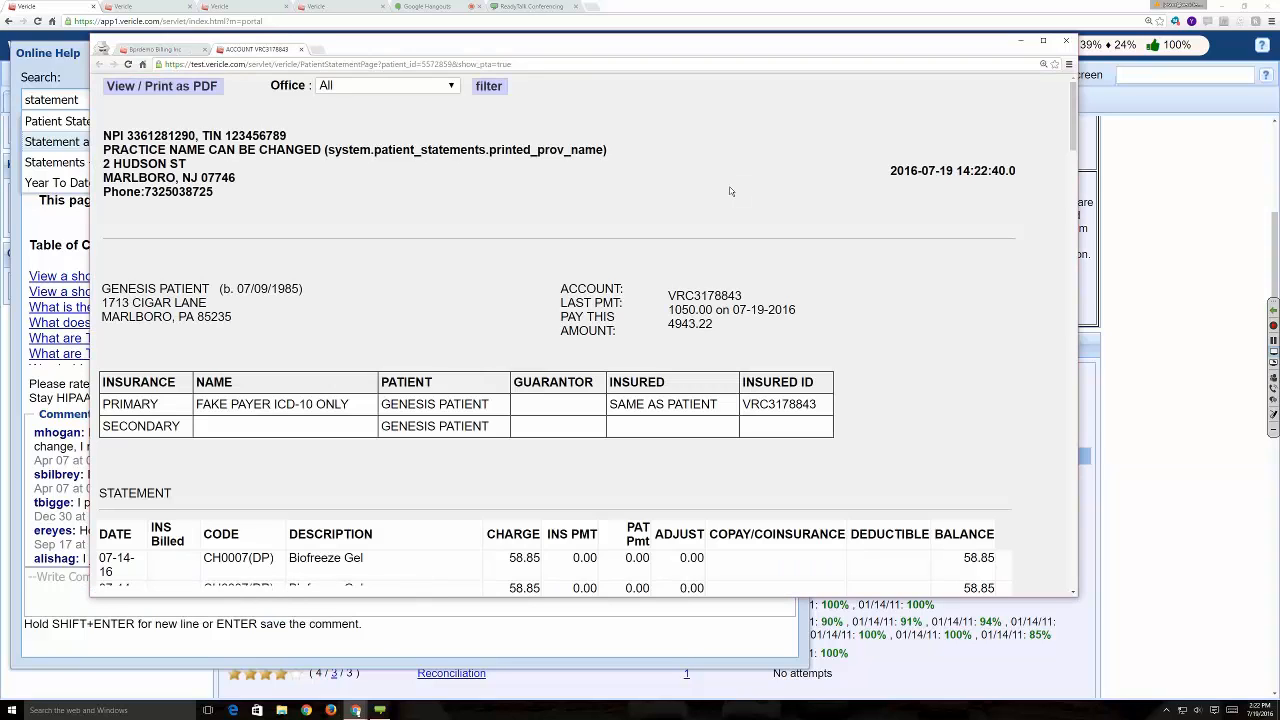
scroll(686, 210, "down", 2)
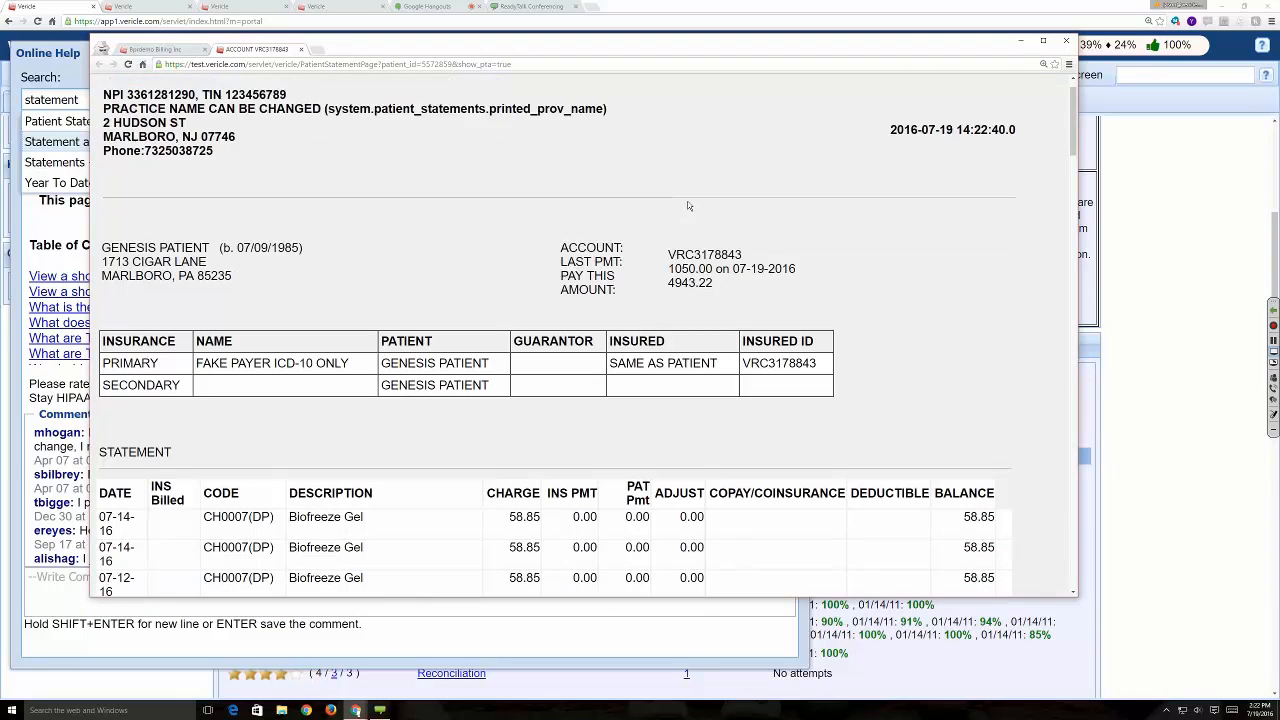
scroll(691, 207, "down", 1)
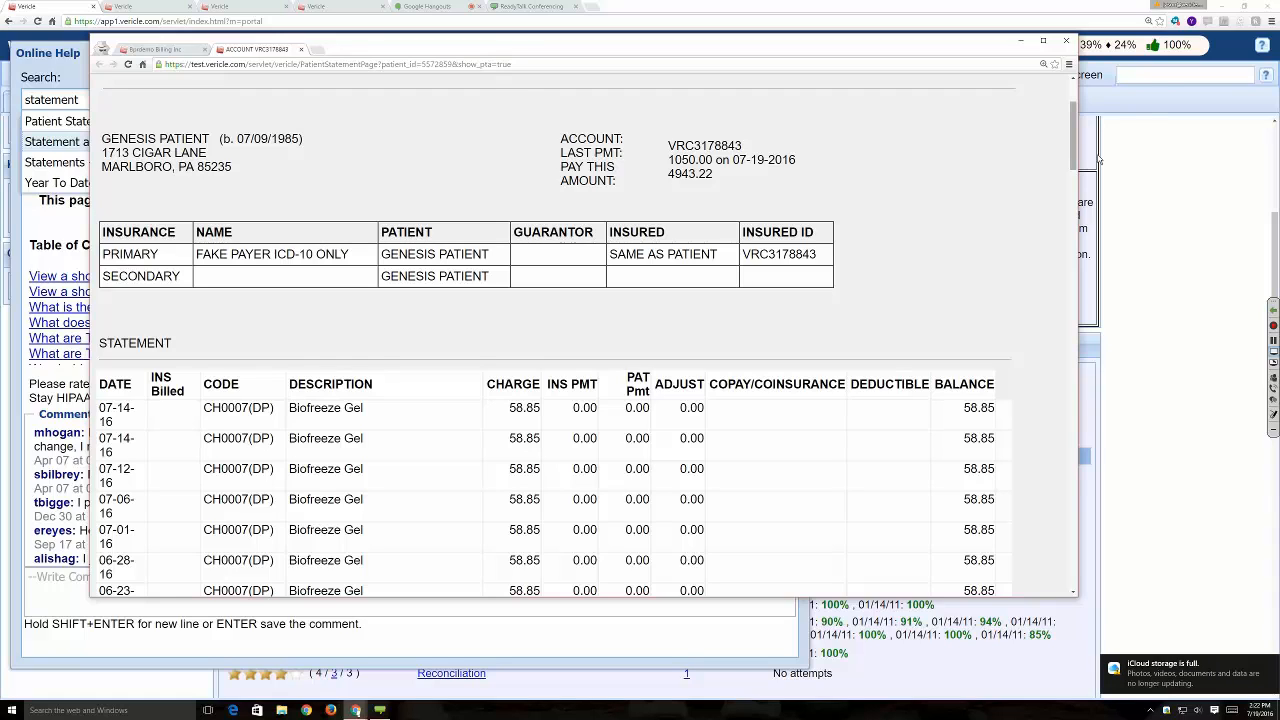
mouse_move(1075, 107)
left_mouse_down()
mouse_move(1094, 353)
mouse_move(1077, 540)
mouse_move(1077, 124)
left_mouse_up()
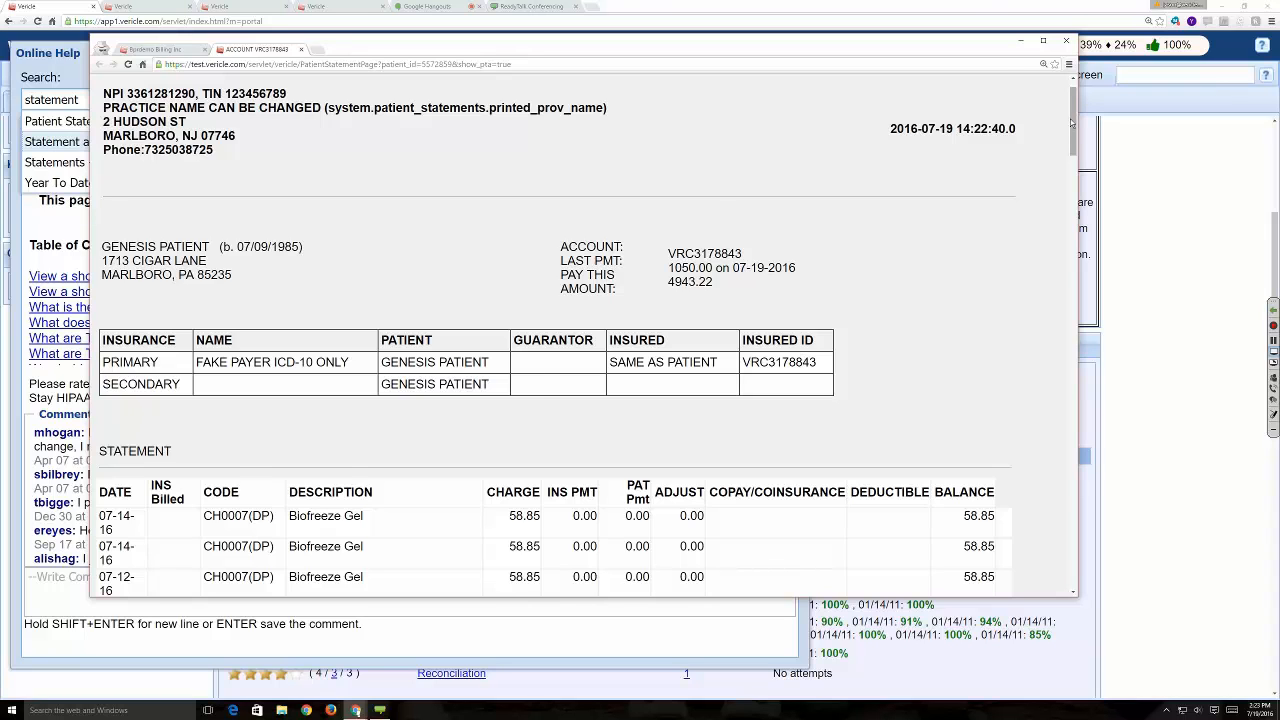
left_click_drag(1071, 122, 1074, 553)
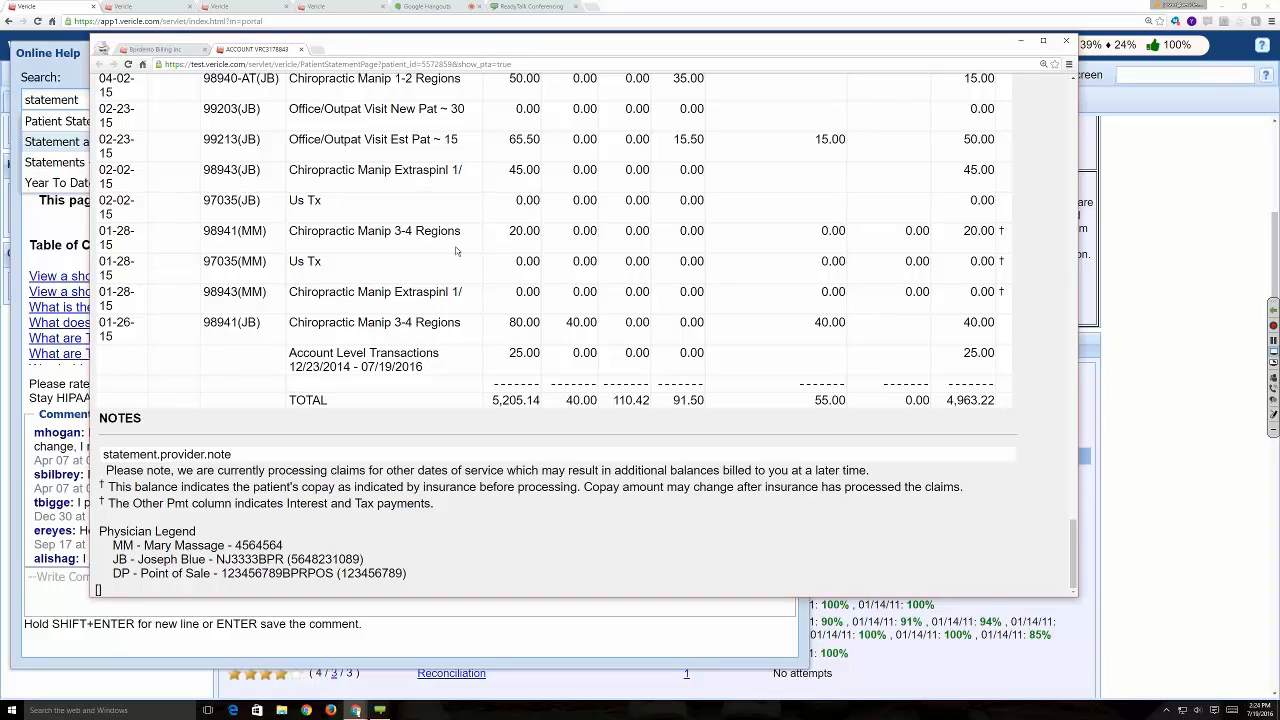
scroll(456, 251, "up", 3)
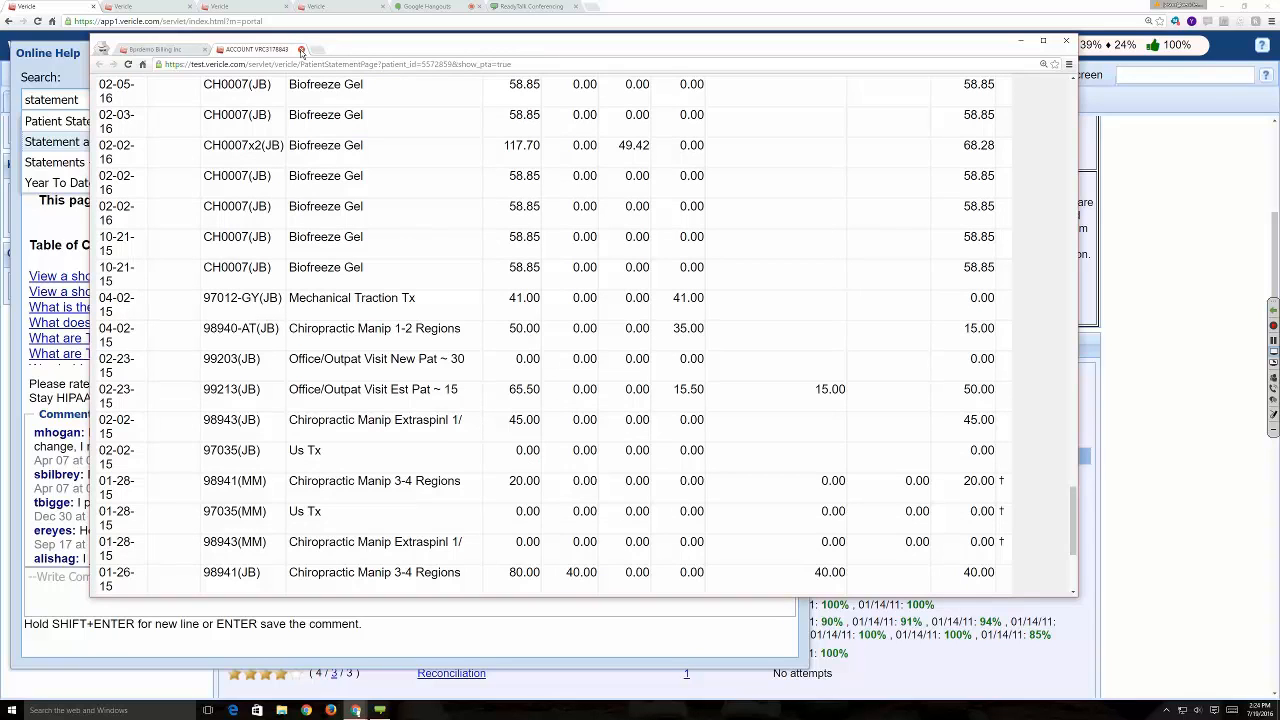
left_click(301, 51)
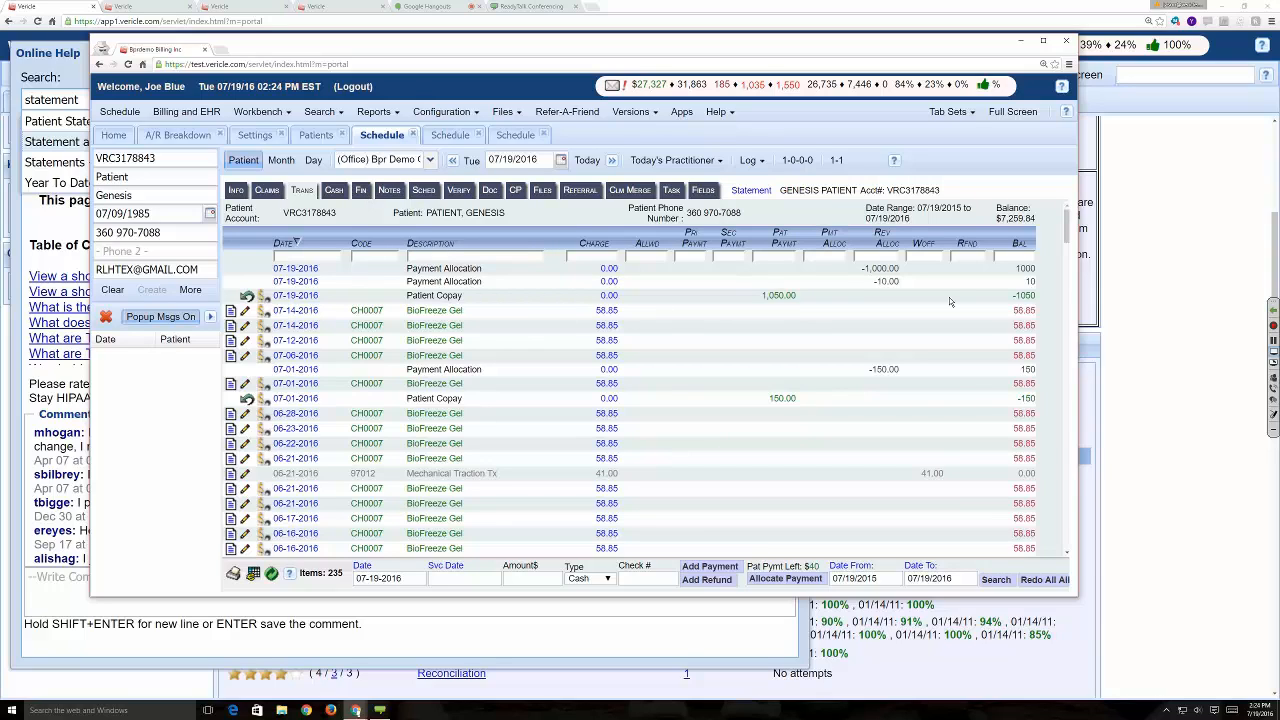
- Open the web conference's participants list and look through the attendees
left_click(1273, 376)
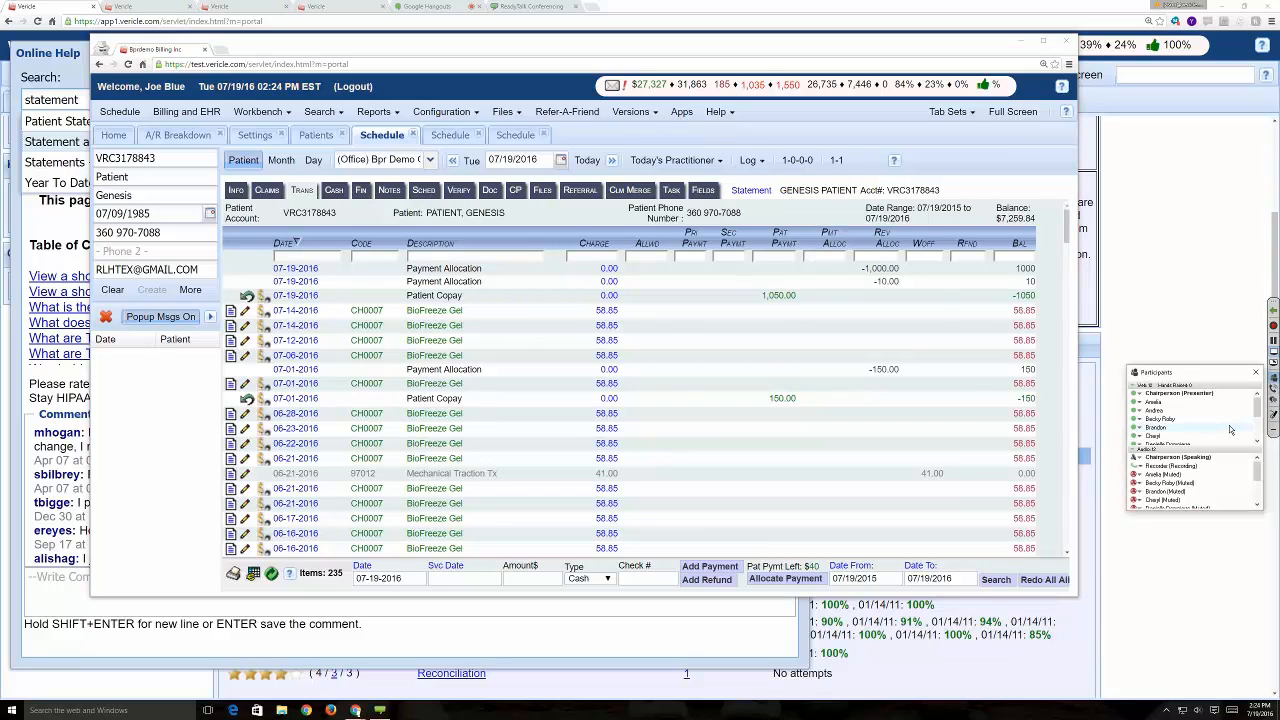
scroll(1230, 430, "down", 3)
scroll(1230, 430, "up", 3)
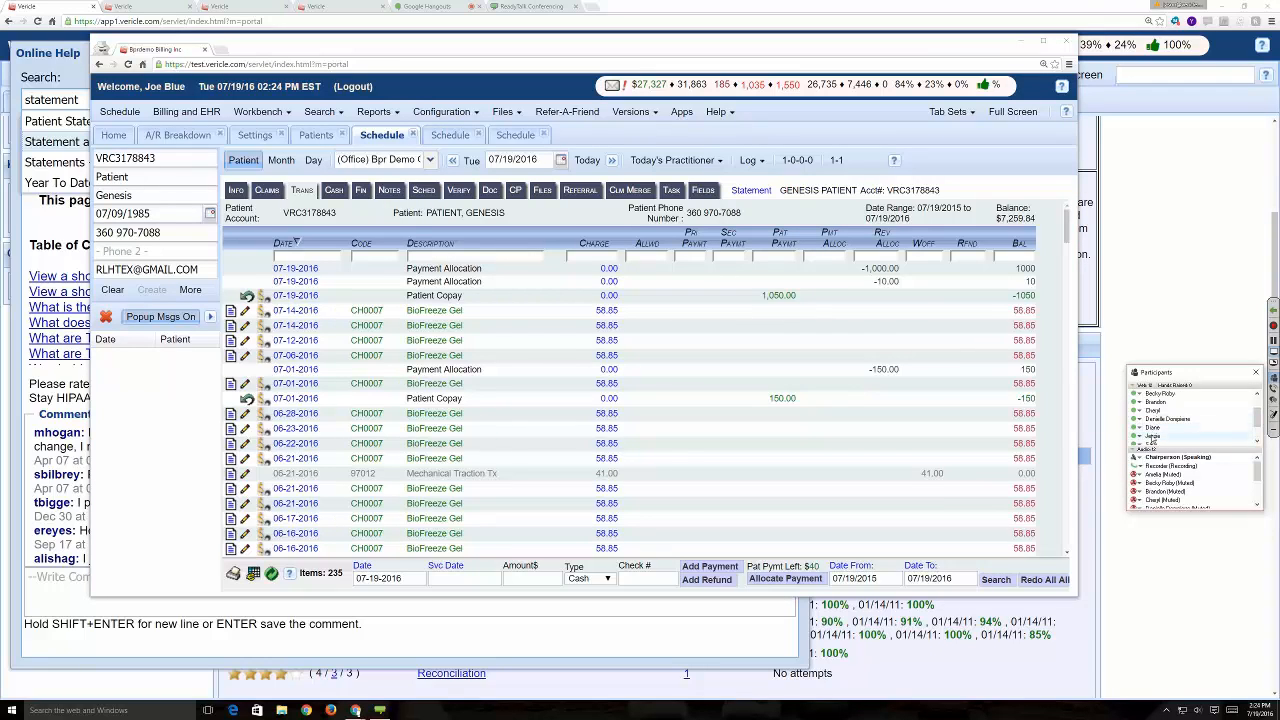
mouse_move(1154, 438)
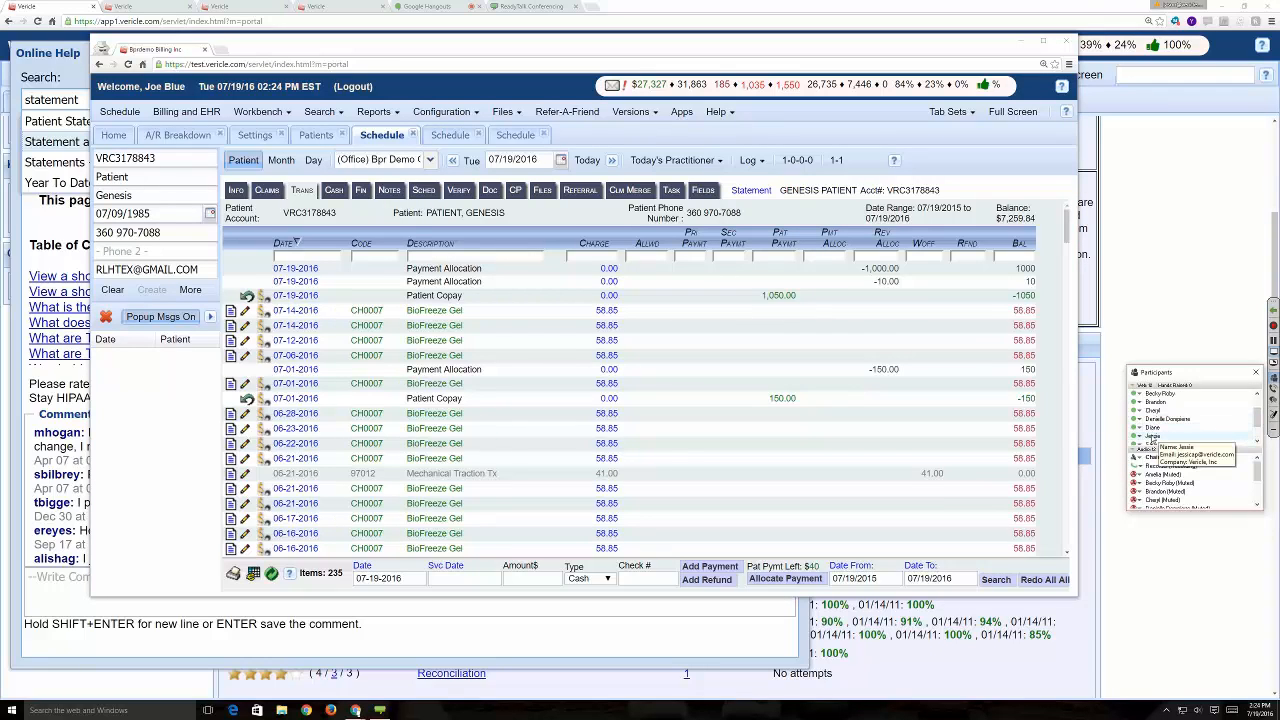
- Close the conference participants list and view the statements list in the patient's financial records
left_click(1256, 374)
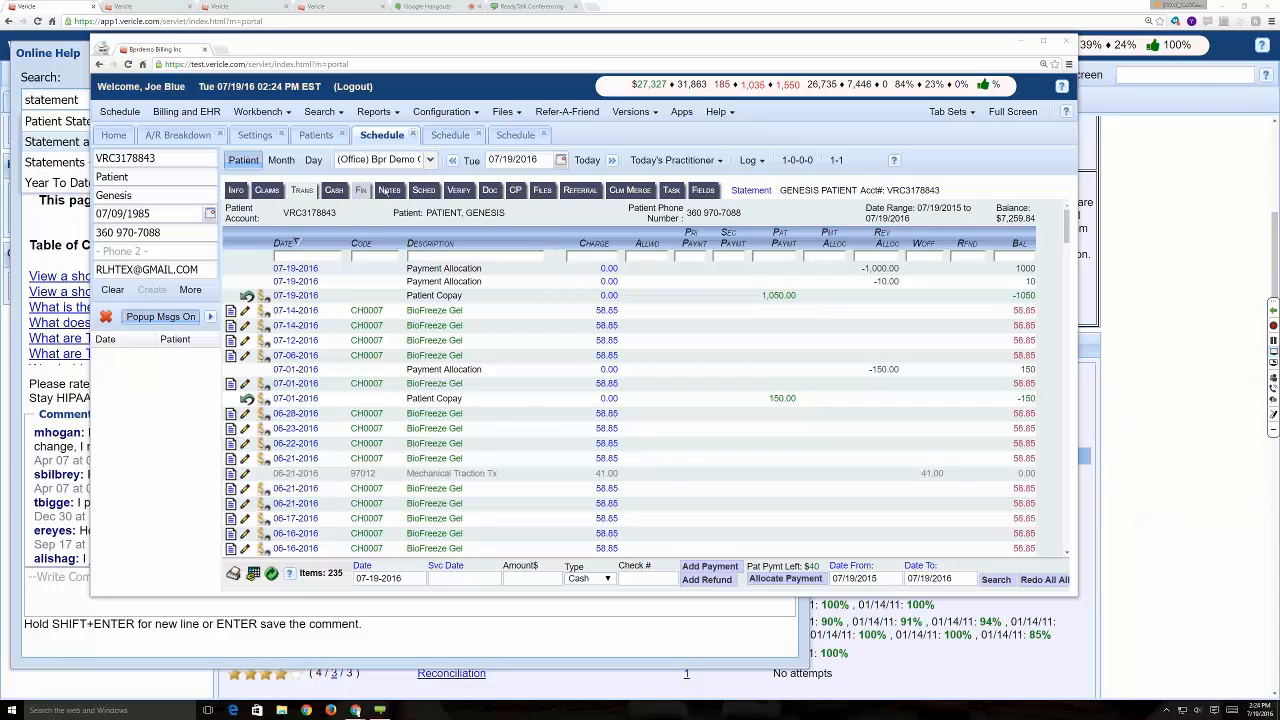
left_click(364, 192)
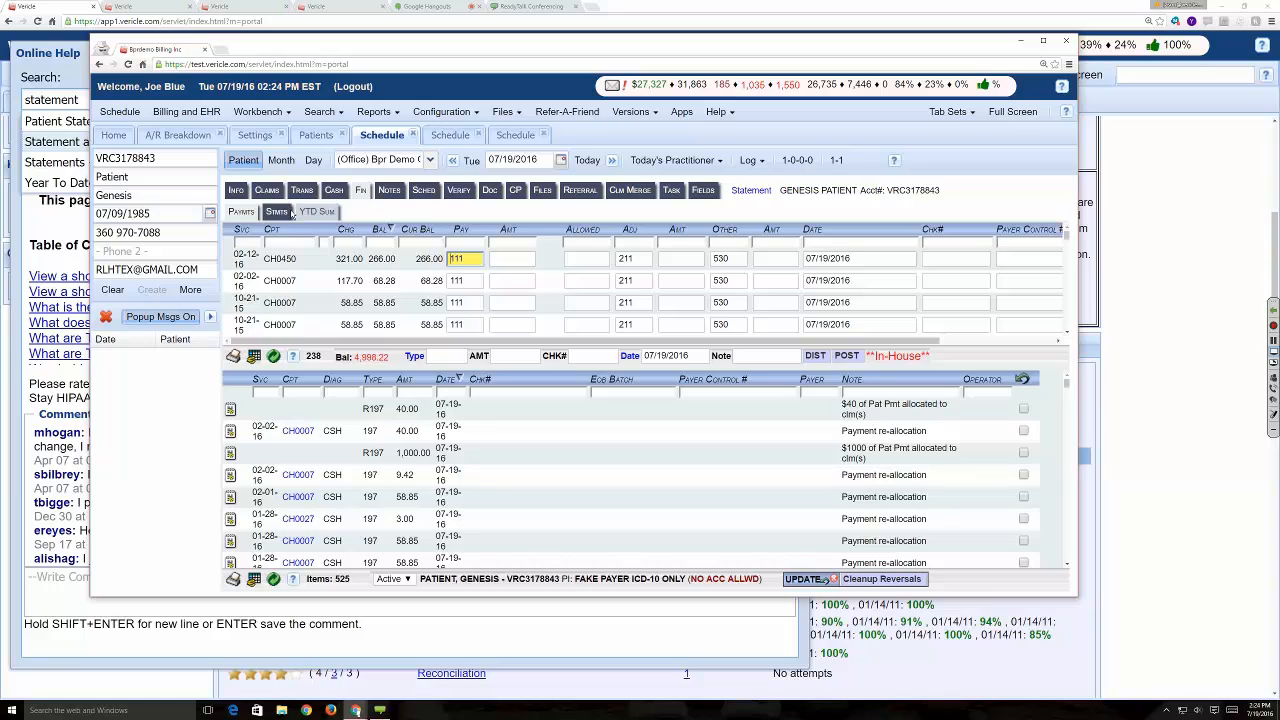
left_click(302, 213)
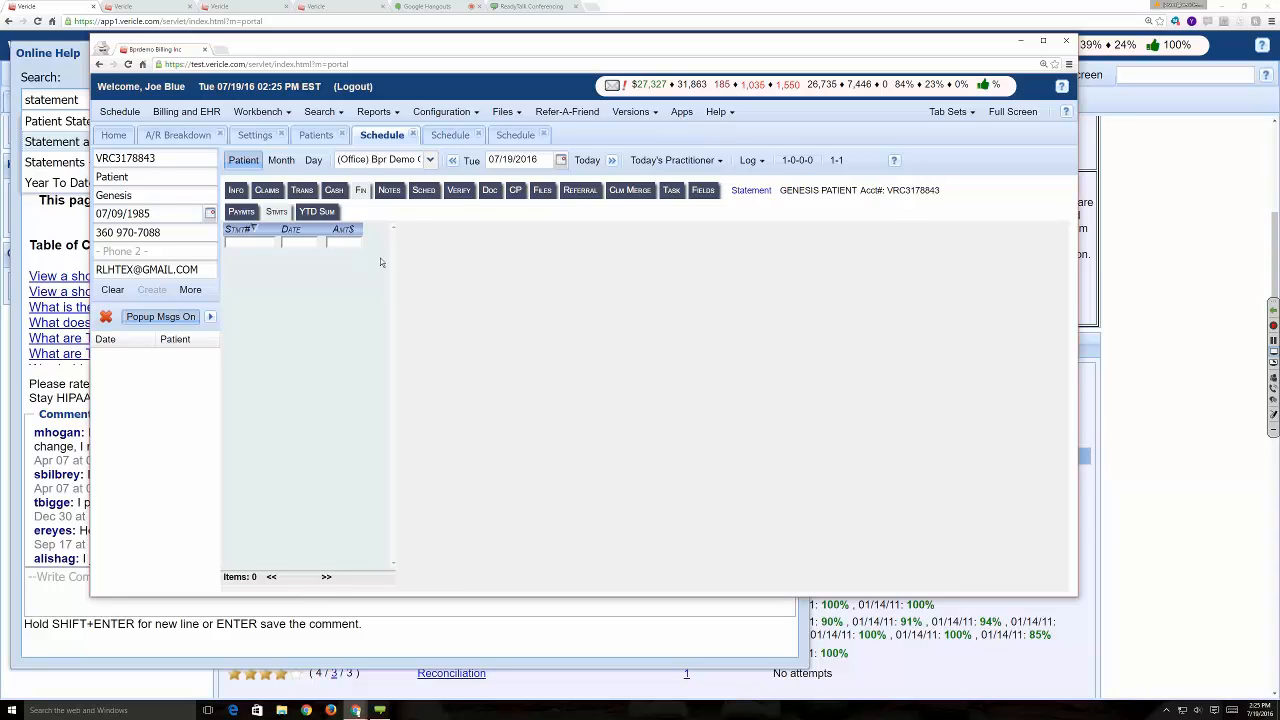
- Search for another patient by patient account number and open the matching patient's record
left_click(321, 111)
left_click(345, 134)
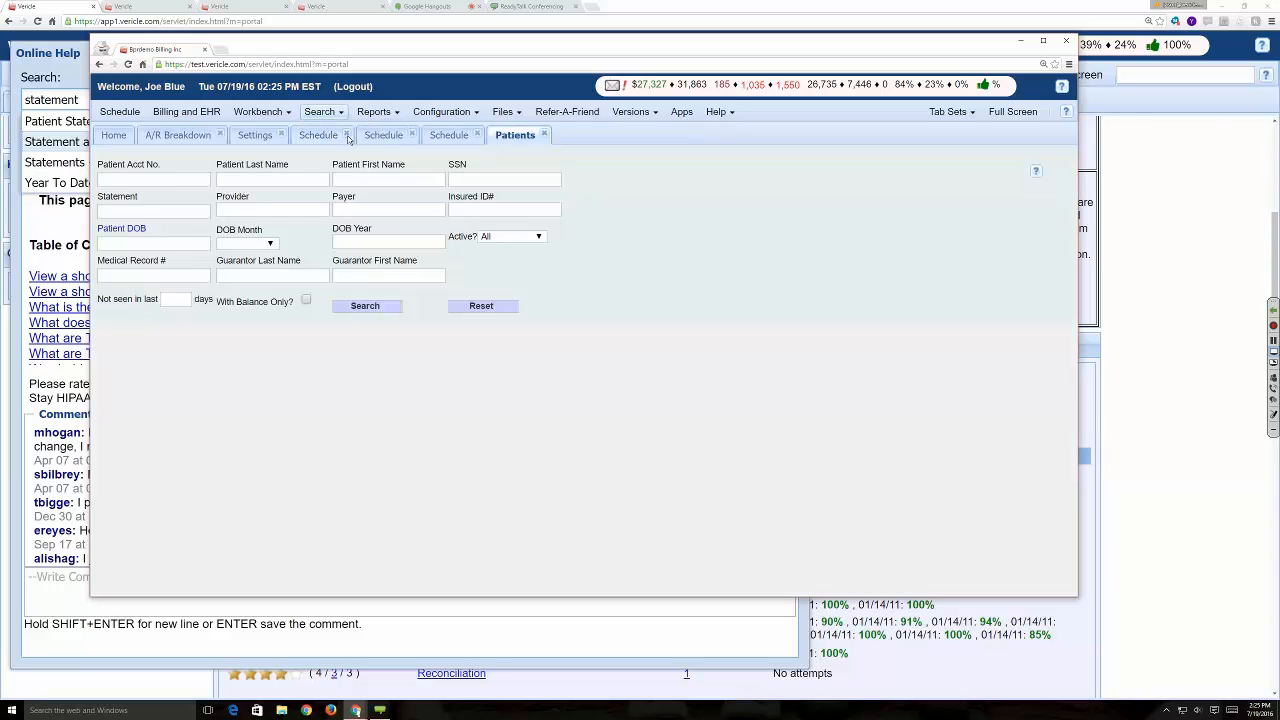
left_click(151, 181)
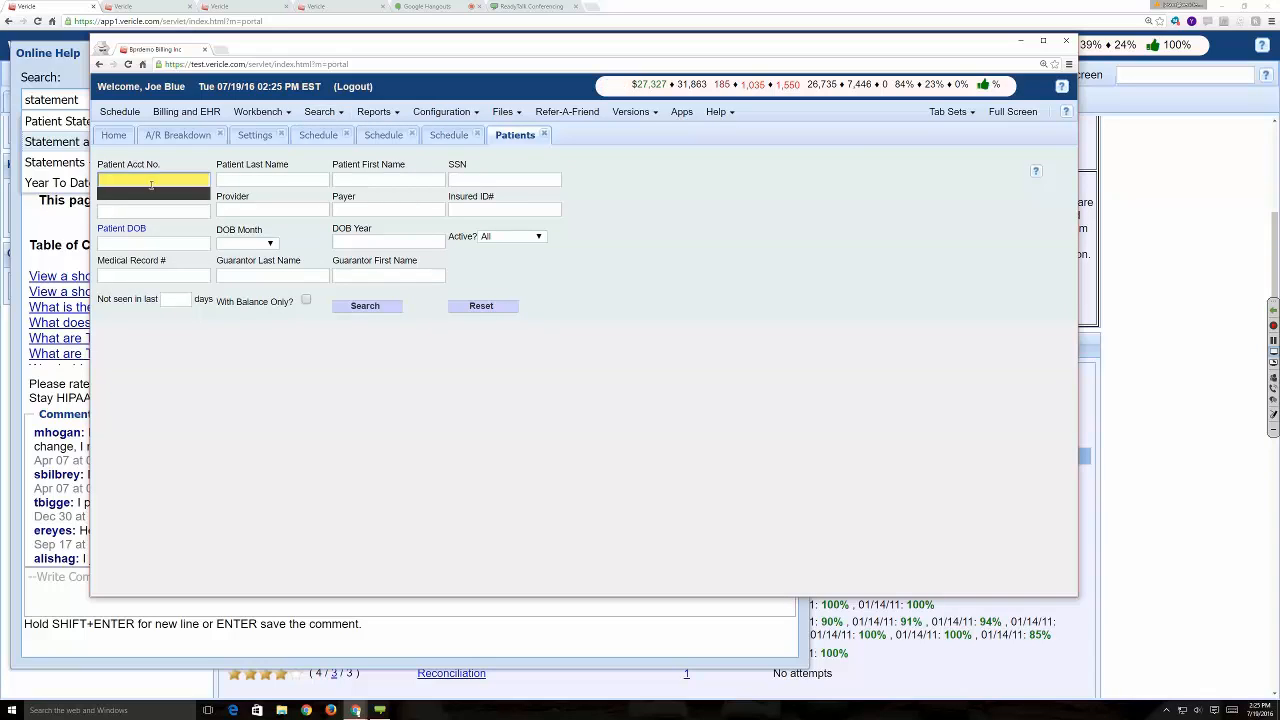
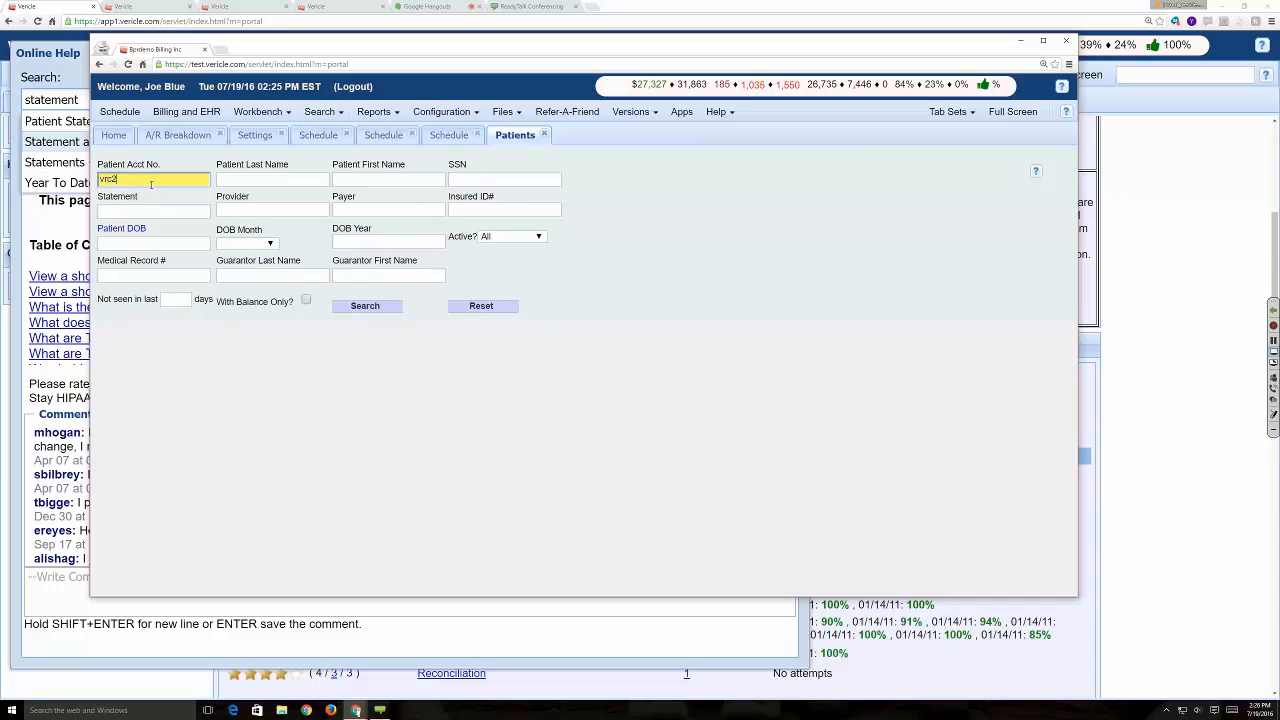
key("Return")
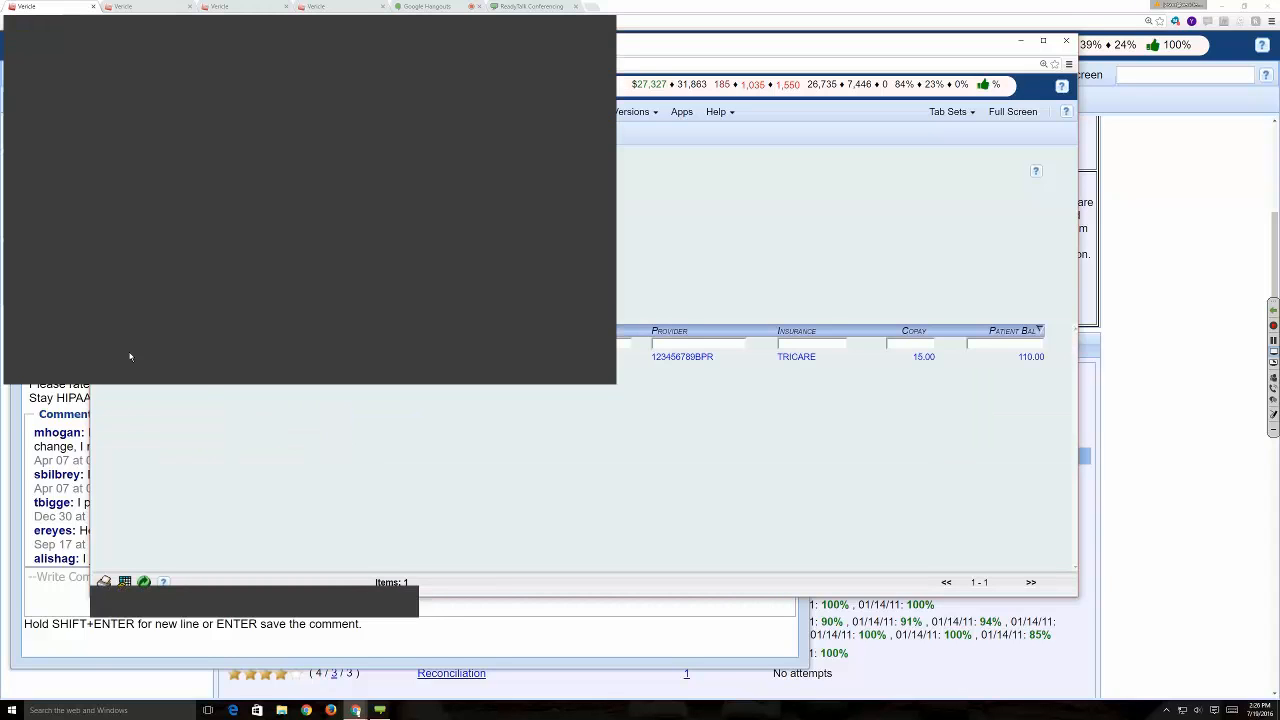
double_click(129, 356)
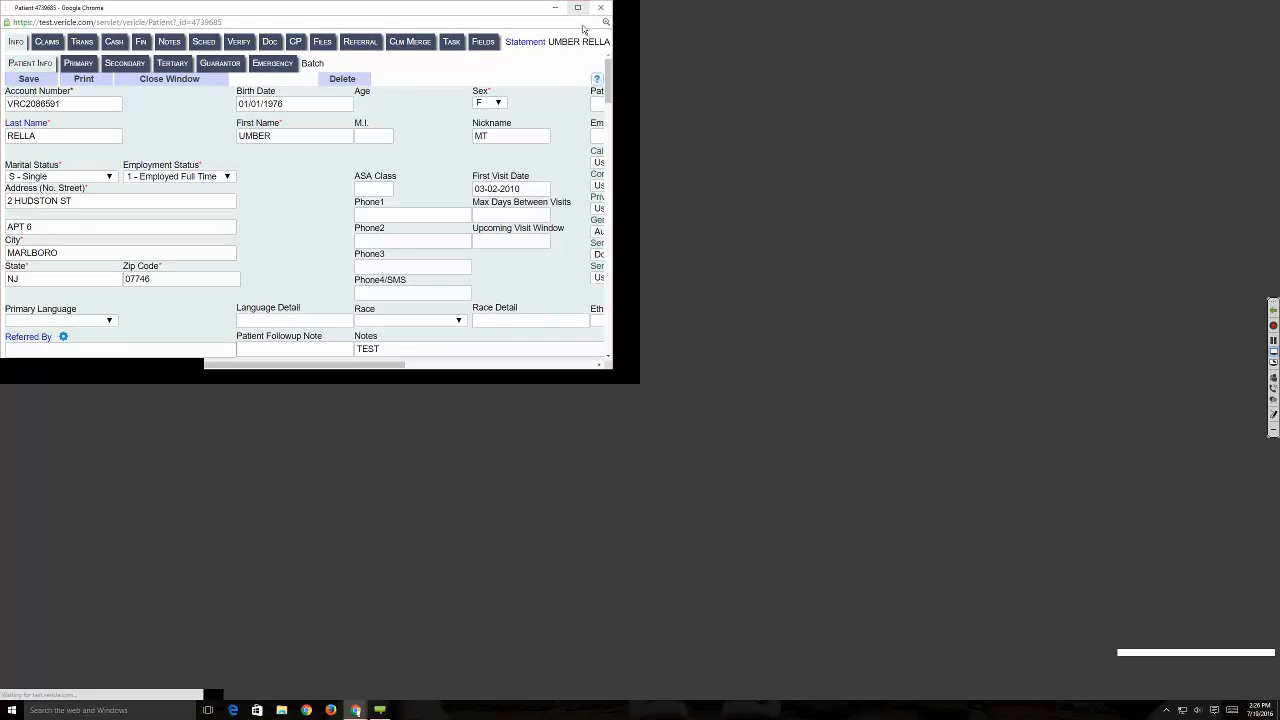
- Examine the line items of this patient's 2014-10-28 statement and the year-to-date summary, and close the record
left_click(146, 41)
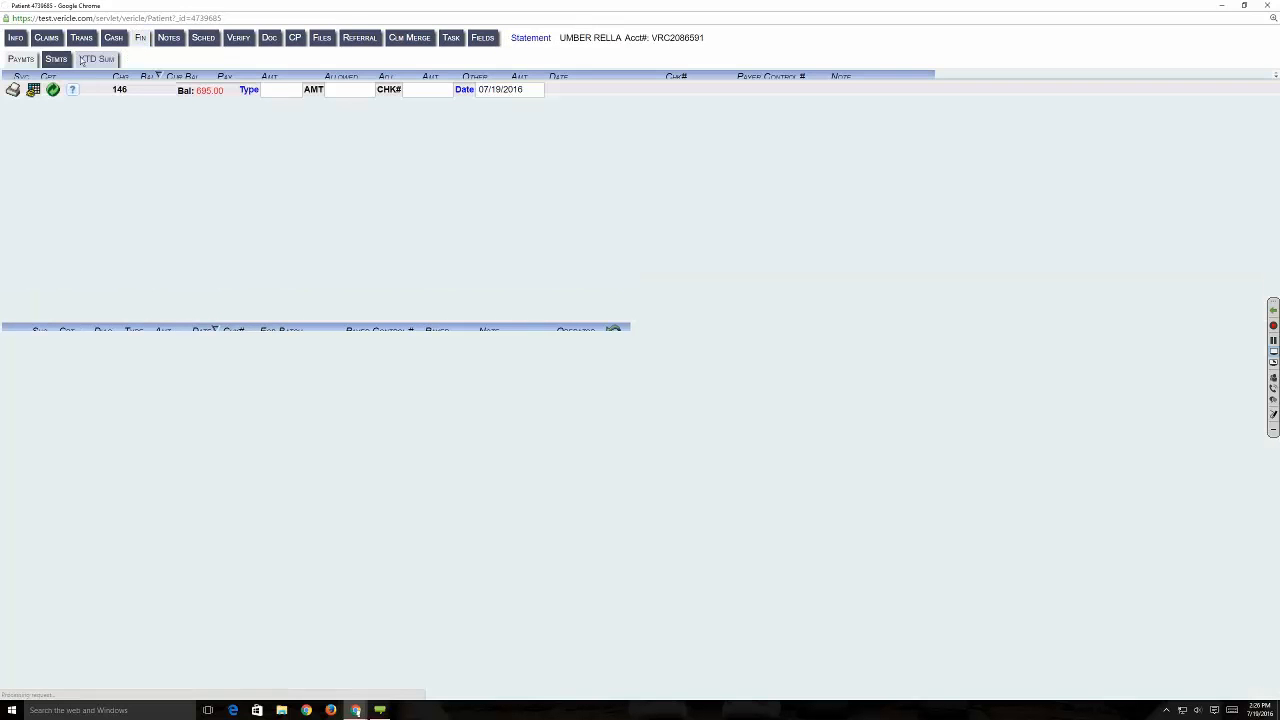
left_click(56, 59)
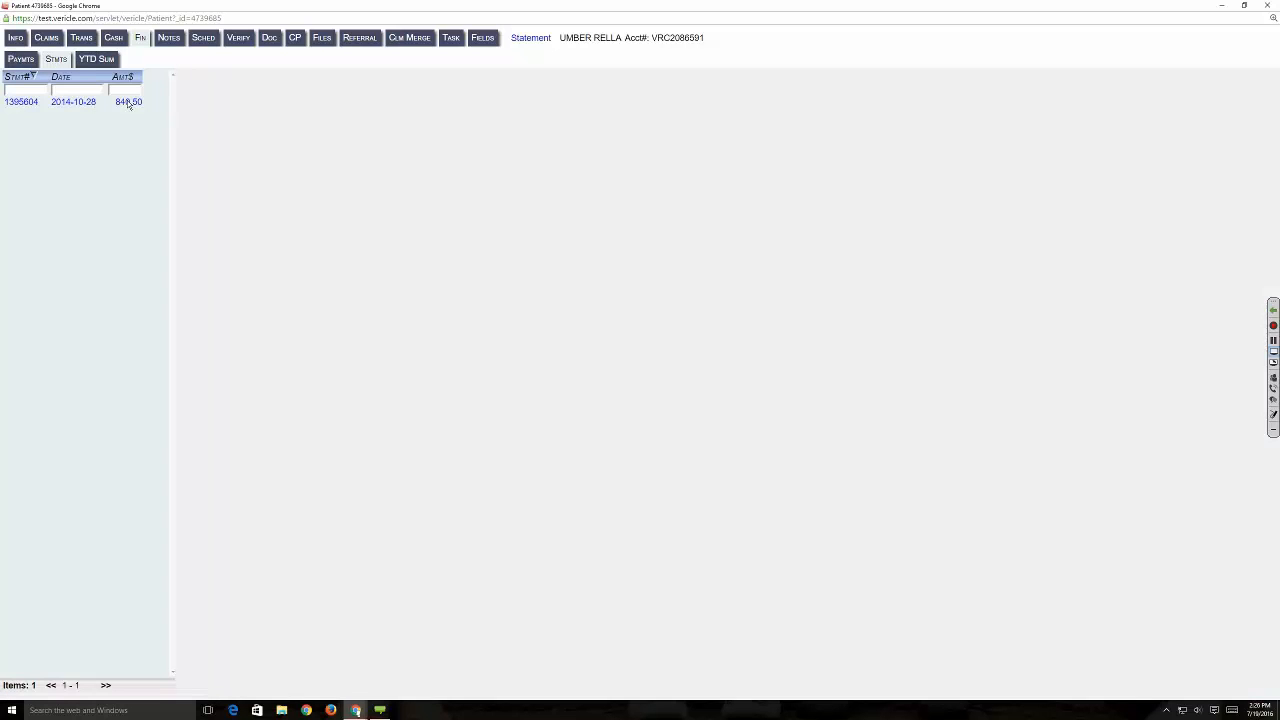
left_click(92, 103)
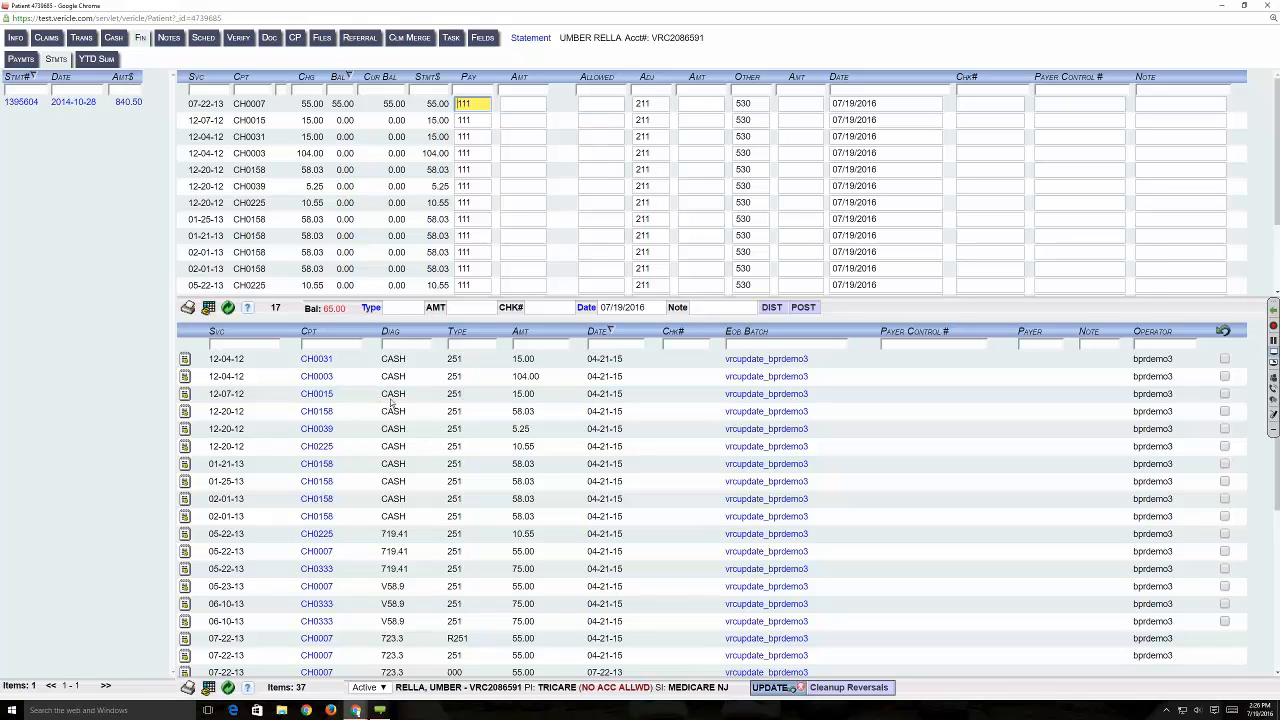
scroll(380, 400, "down", 3)
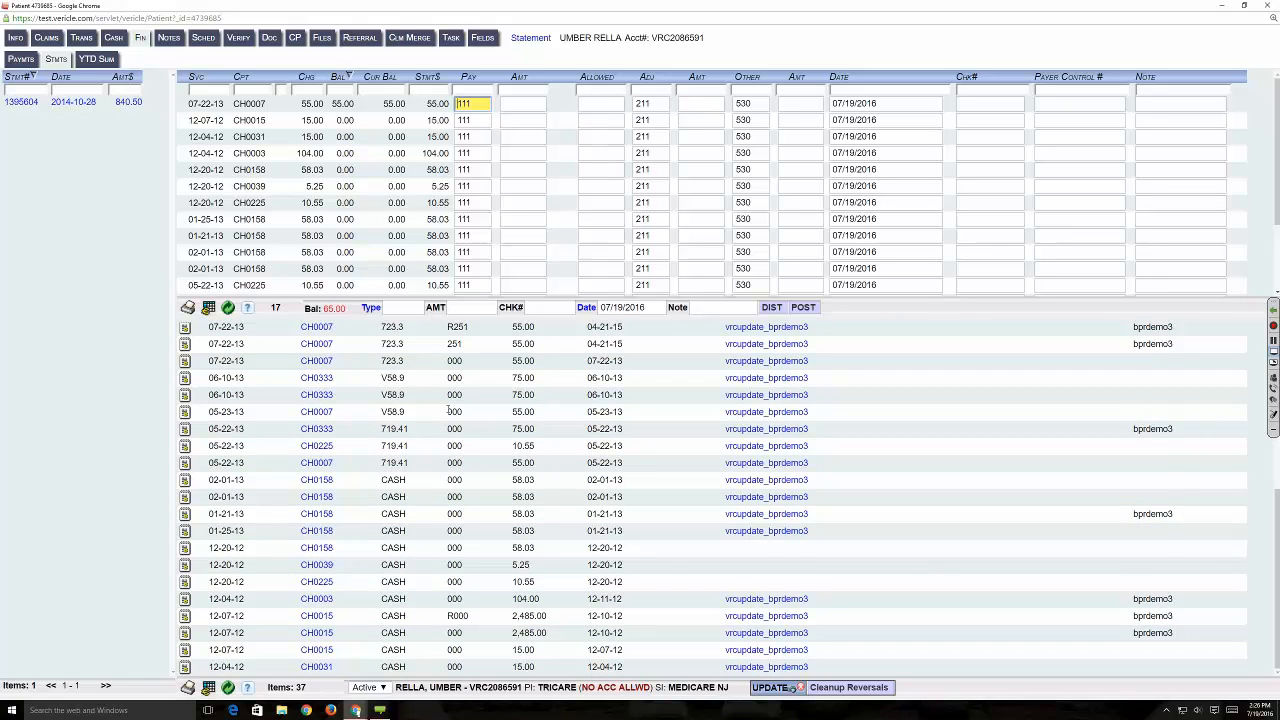
scroll(432, 411, "up", 6)
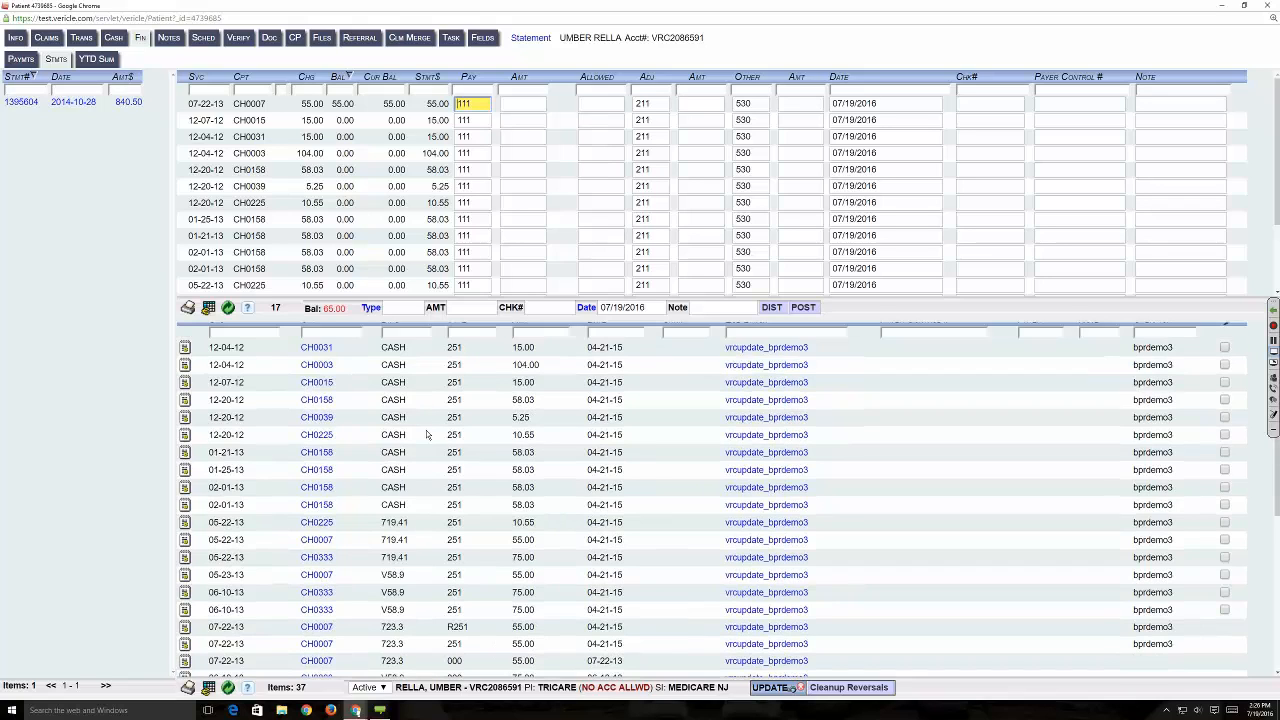
scroll(426, 434, "up", 1)
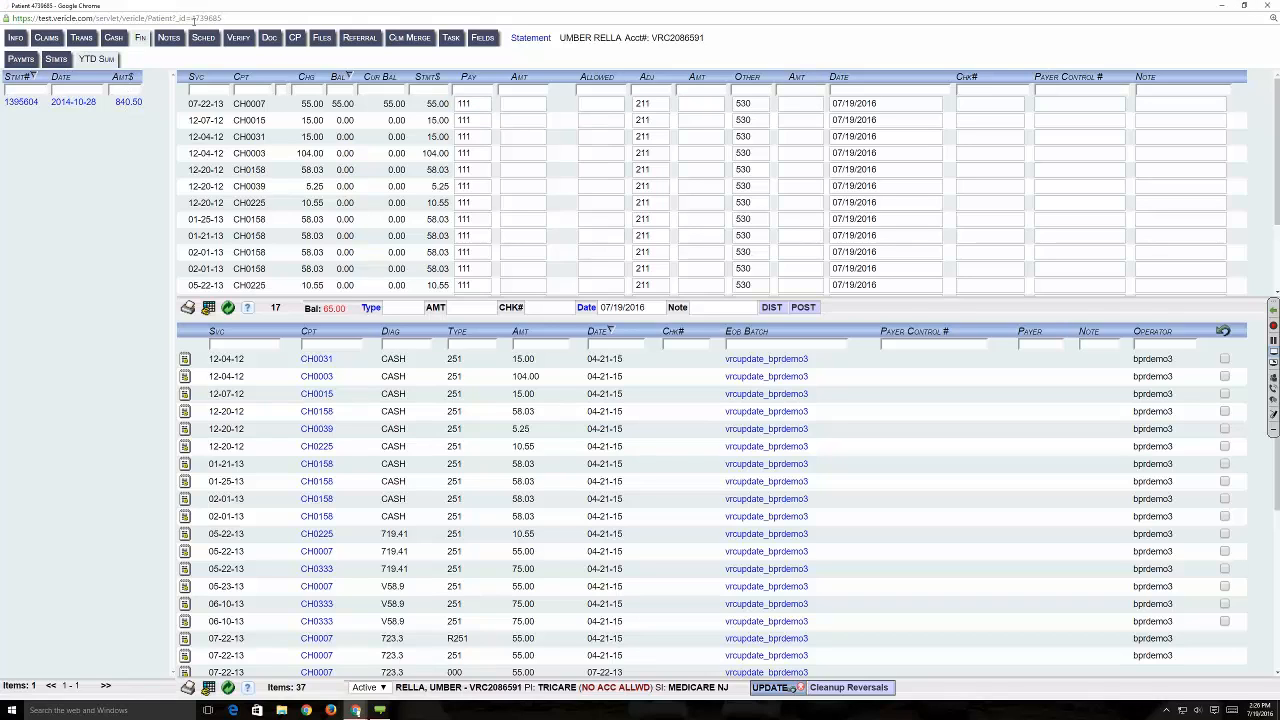
left_click(95, 59)
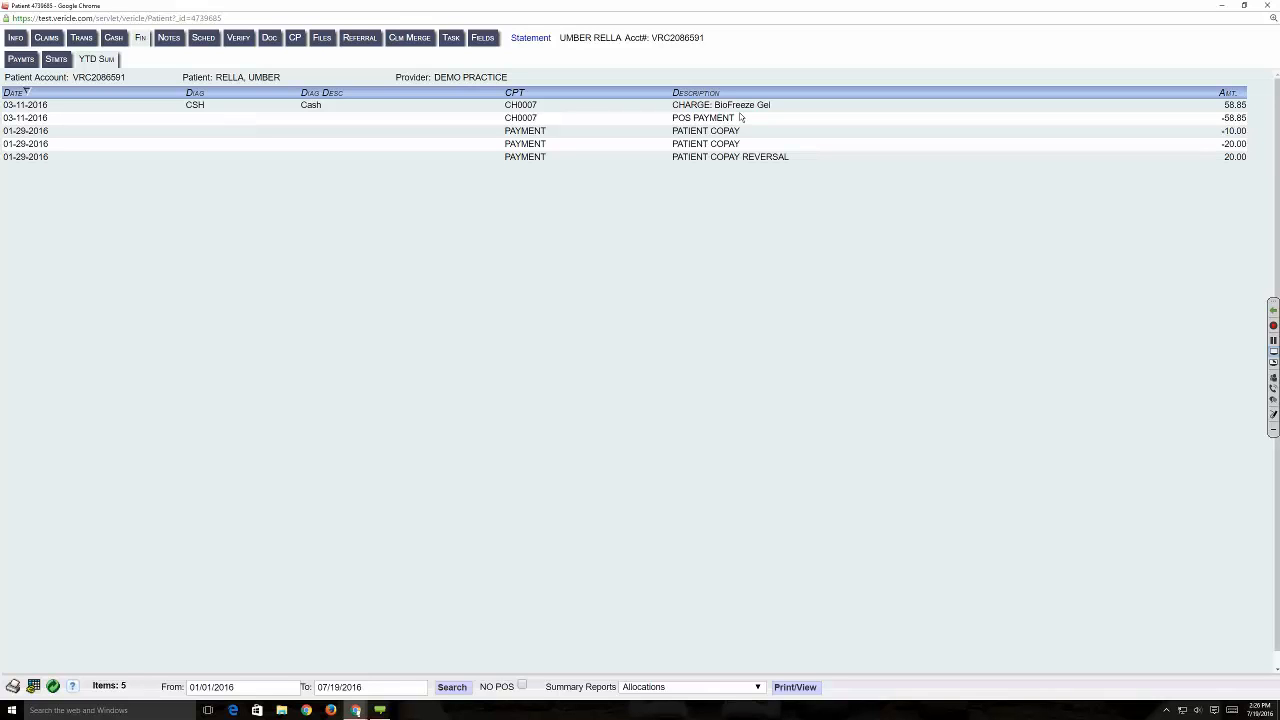
left_click(1219, 6)
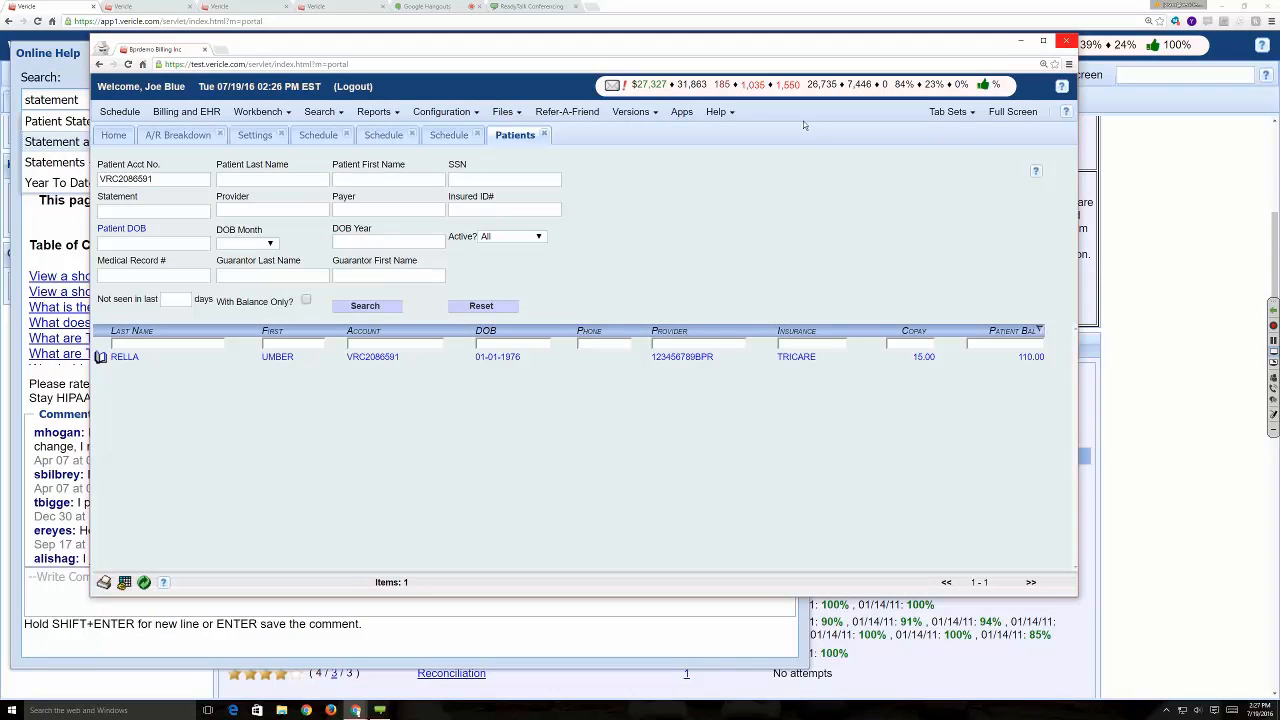
- Display the year-to-date summary of the patient in the first open schedule in a maximized window, and check the conference chat
left_click(331, 136)
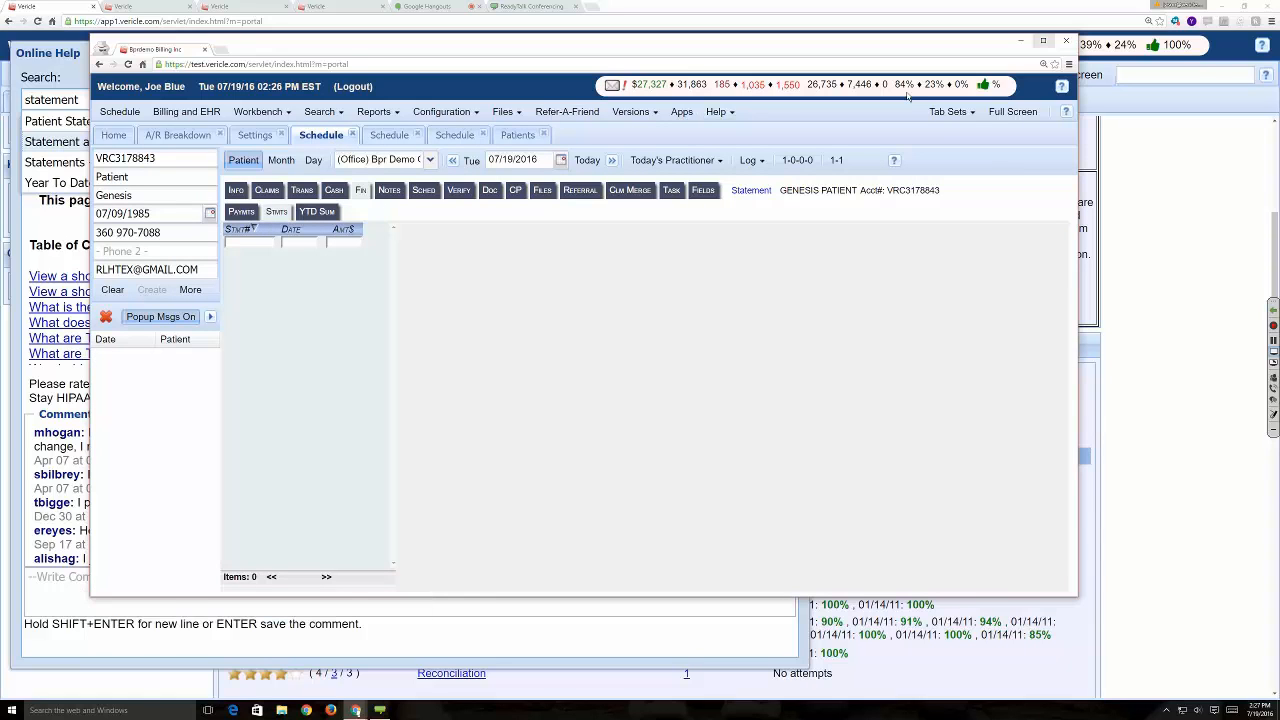
left_click(1043, 41)
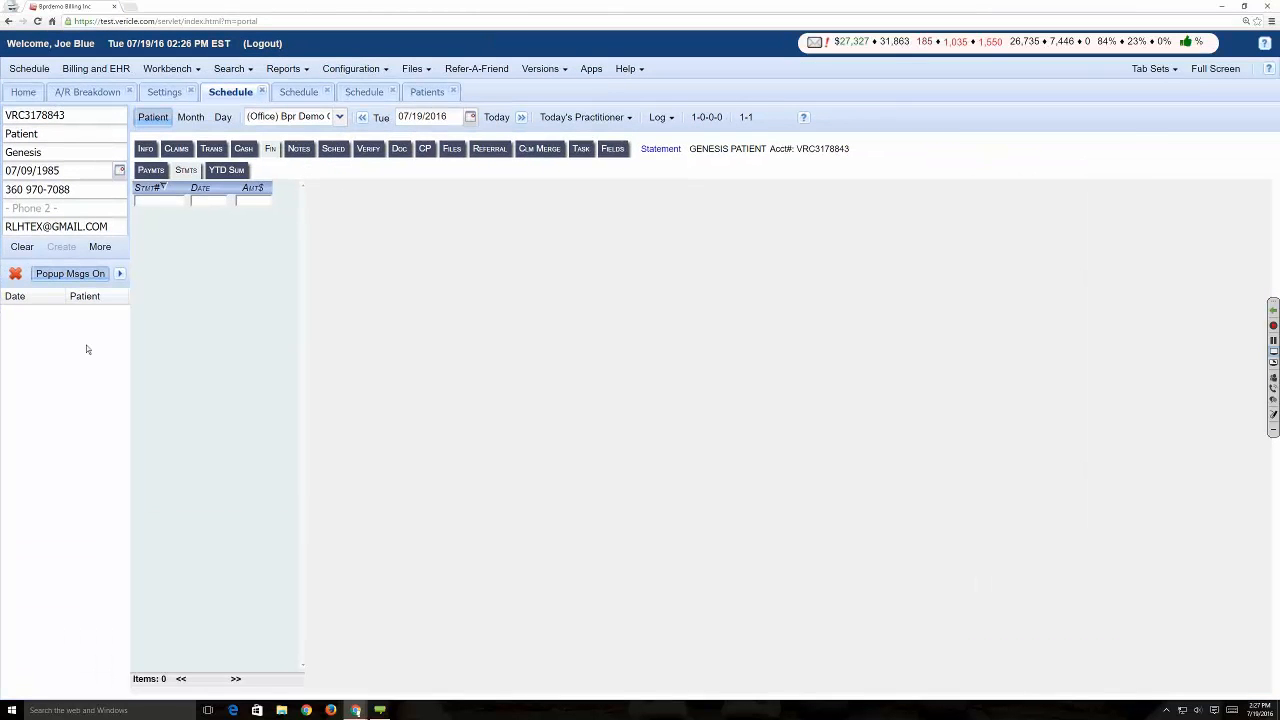
left_click(217, 172)
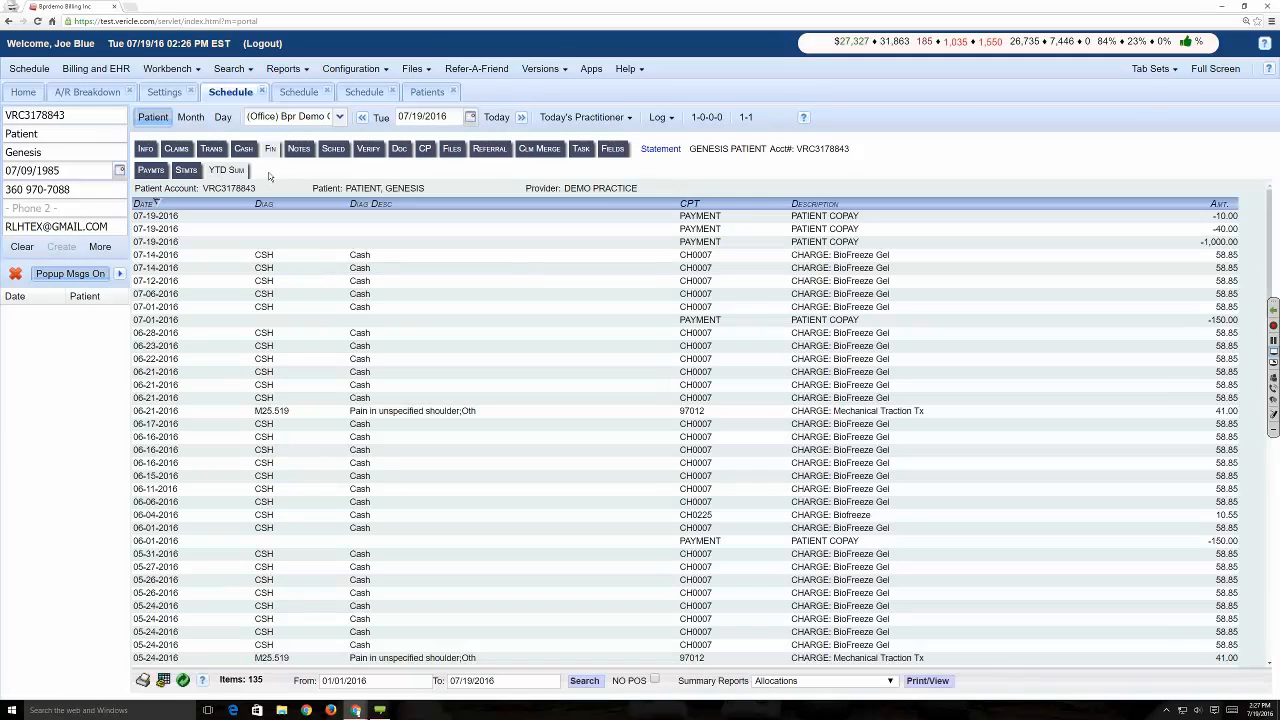
left_click(1273, 402)
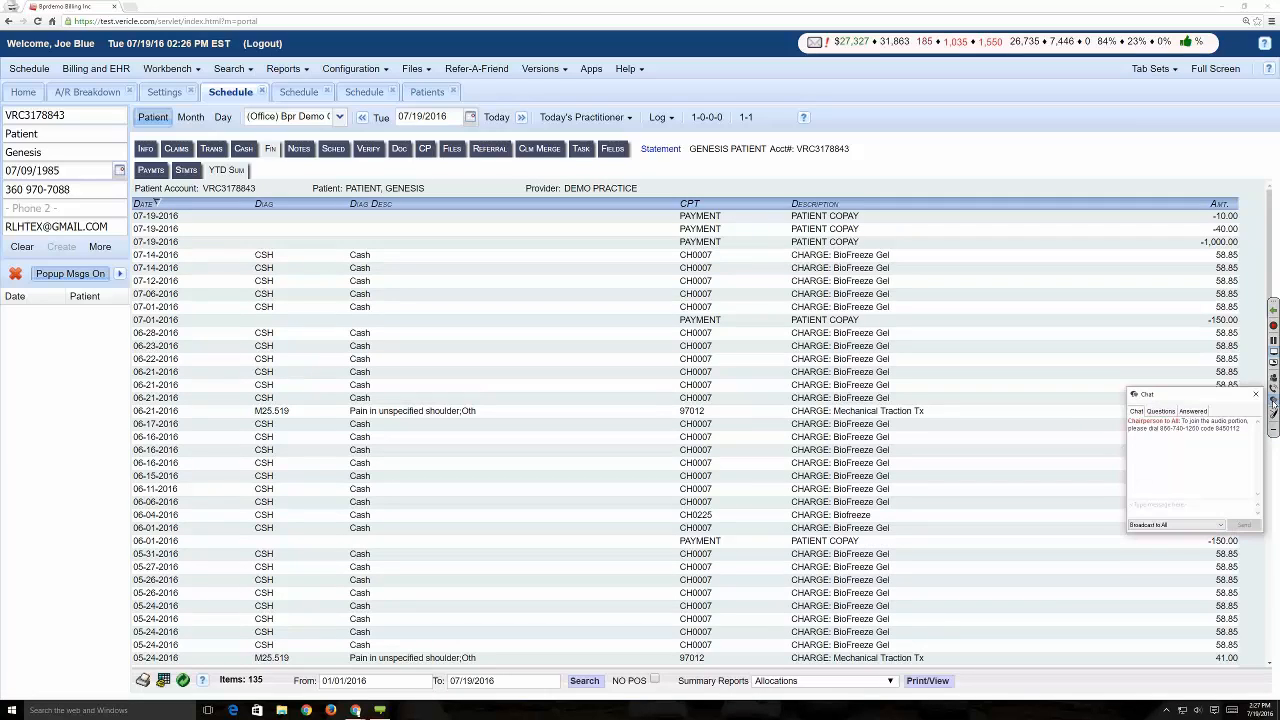
left_click(1253, 395)
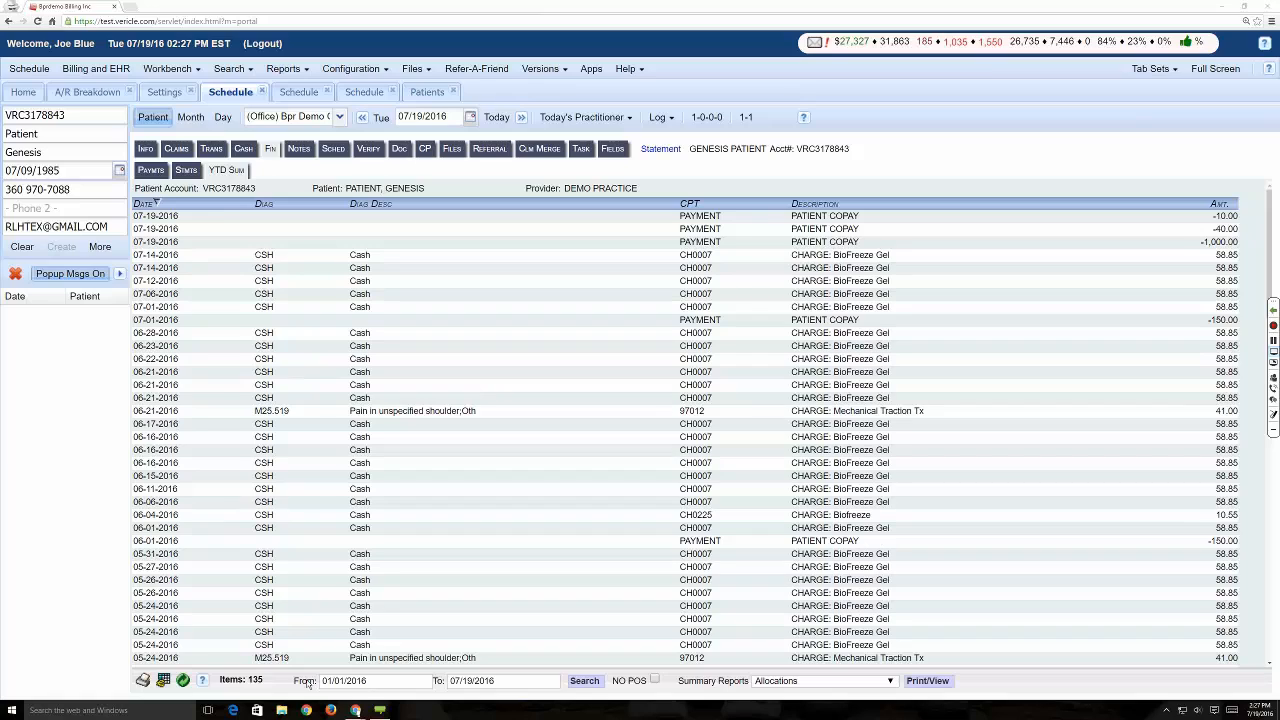
- Set the year-to-date summary's start date to 01/01/2014 and rerun the search
left_click(340, 681)
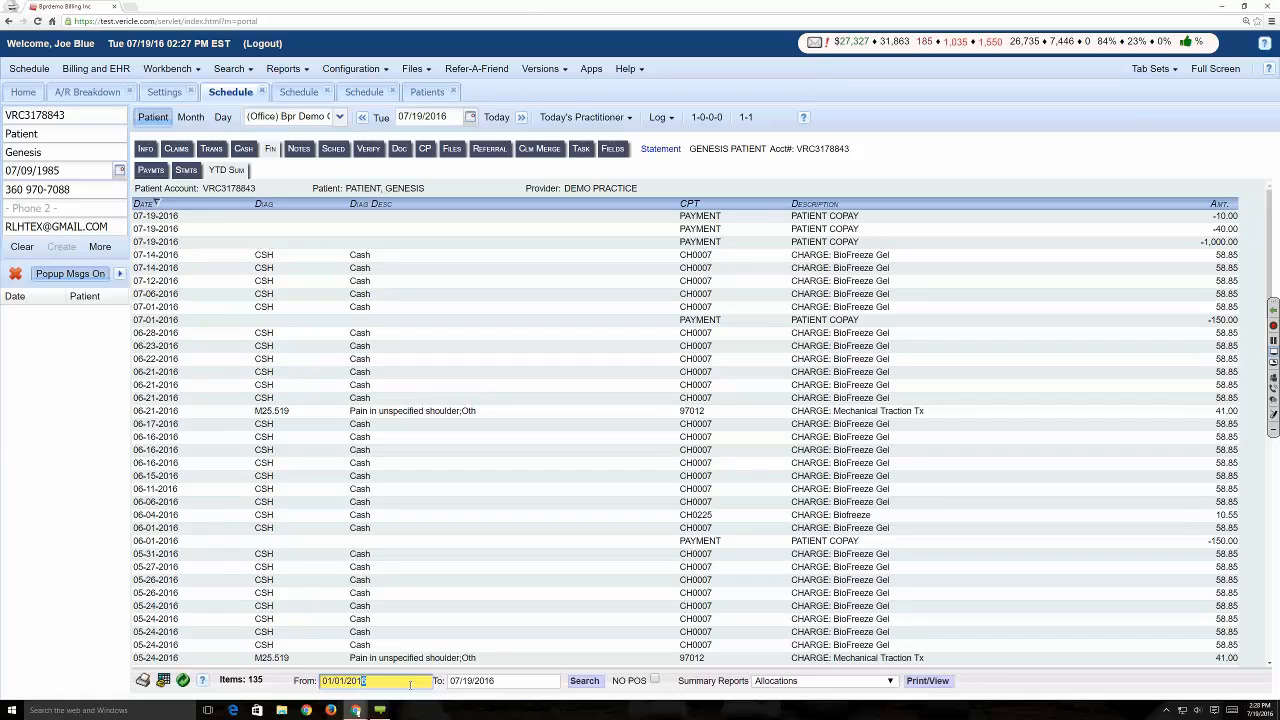
type("4")
left_click(588, 680)
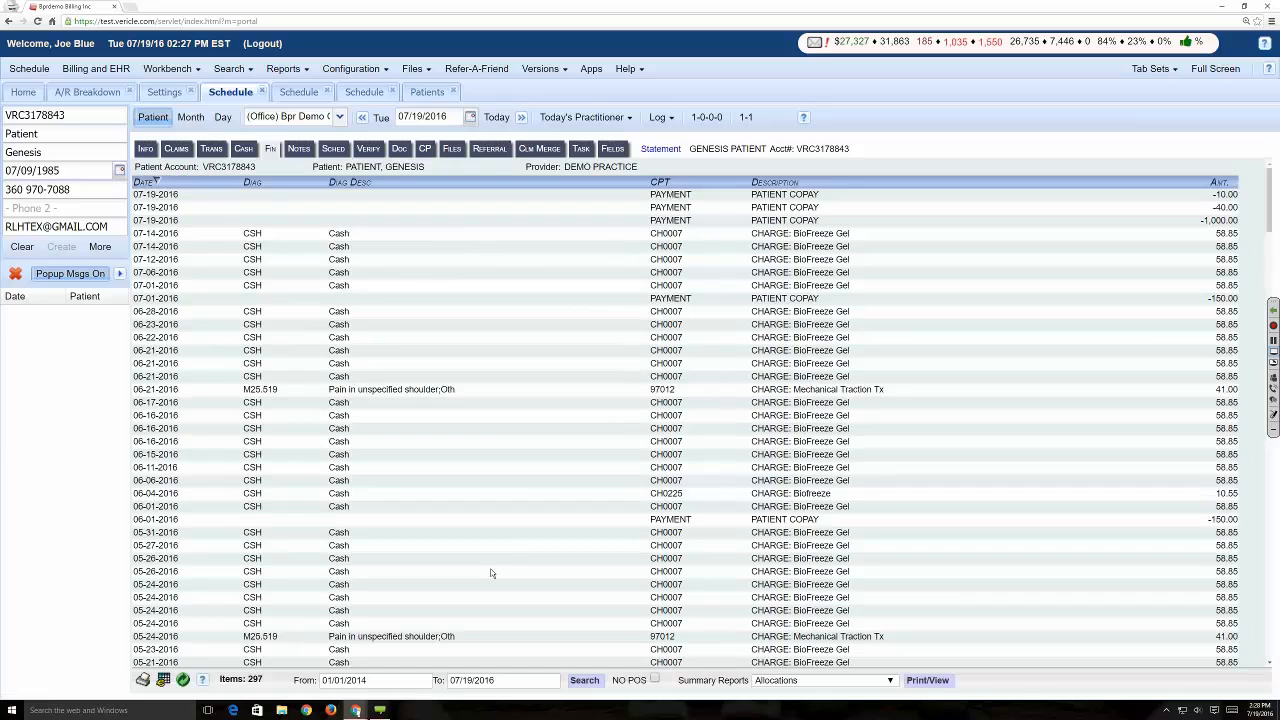
- Generate the Chgs/Pmnts summary report for the patient's selected date range
left_click(830, 680)
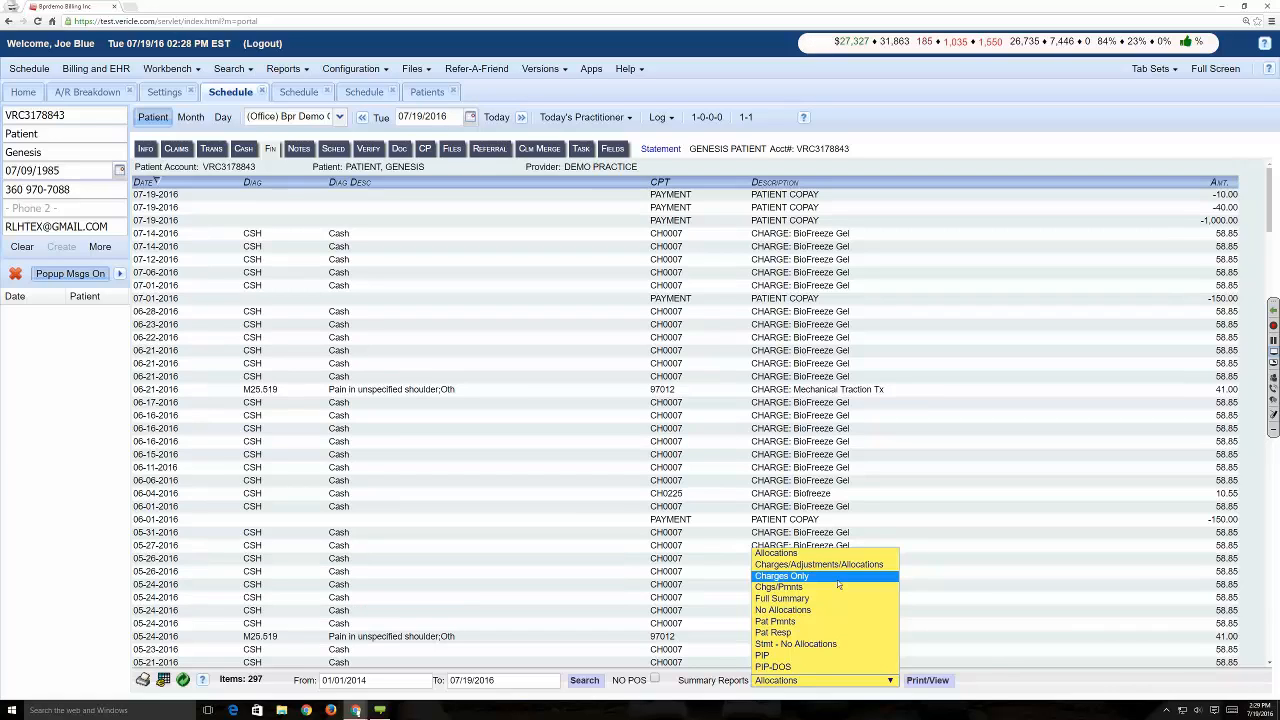
left_click(800, 587)
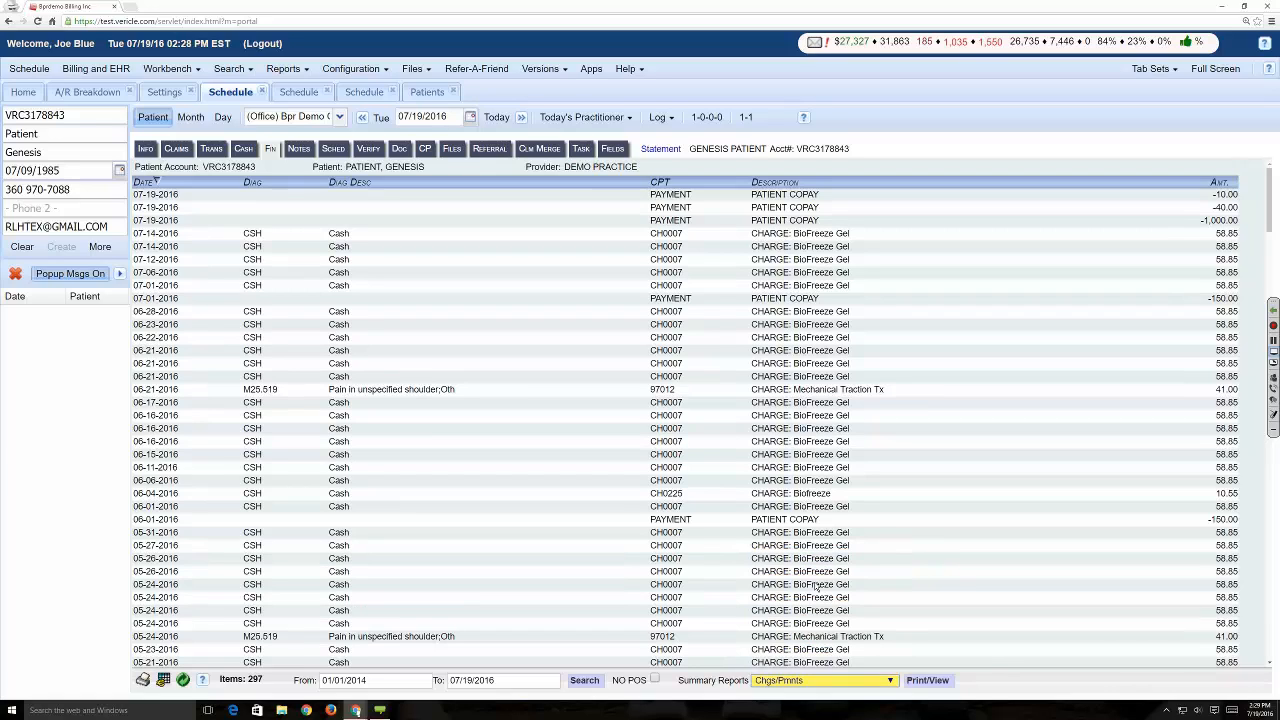
left_click(930, 681)
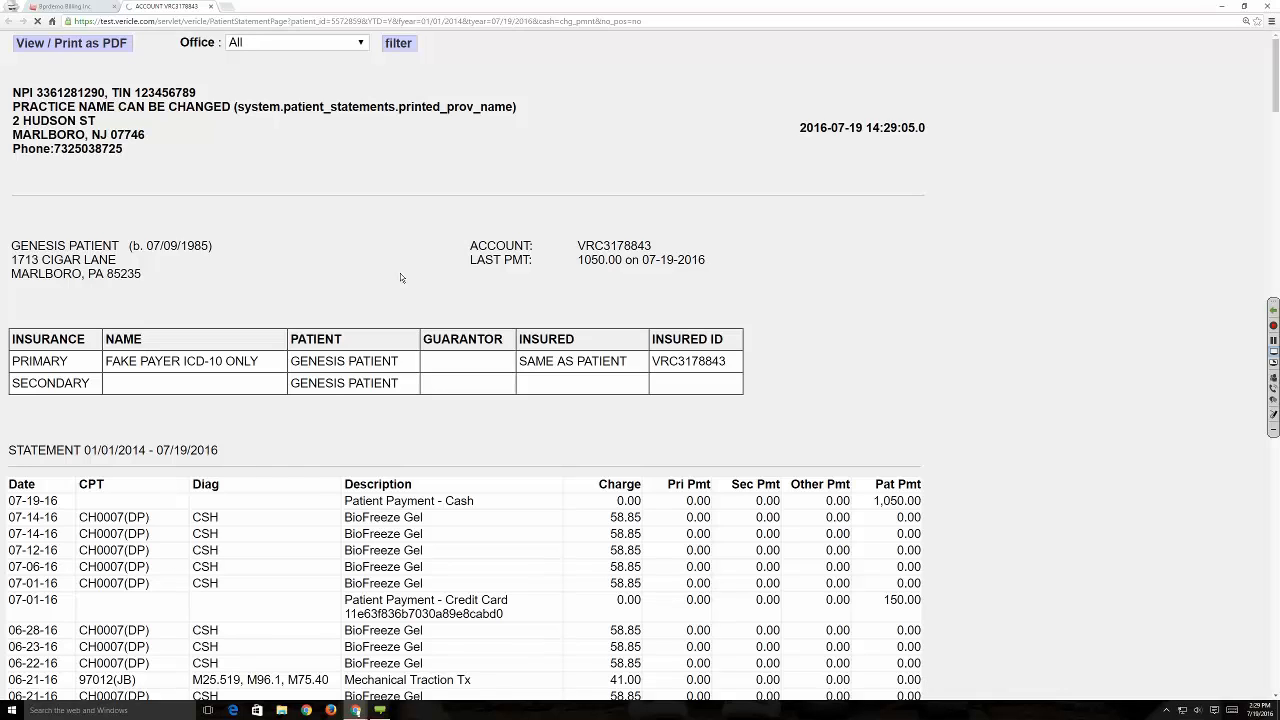
- Look through the report's office filter options, patient payments, totals, notes and physician legend, and close the report
left_click(358, 44)
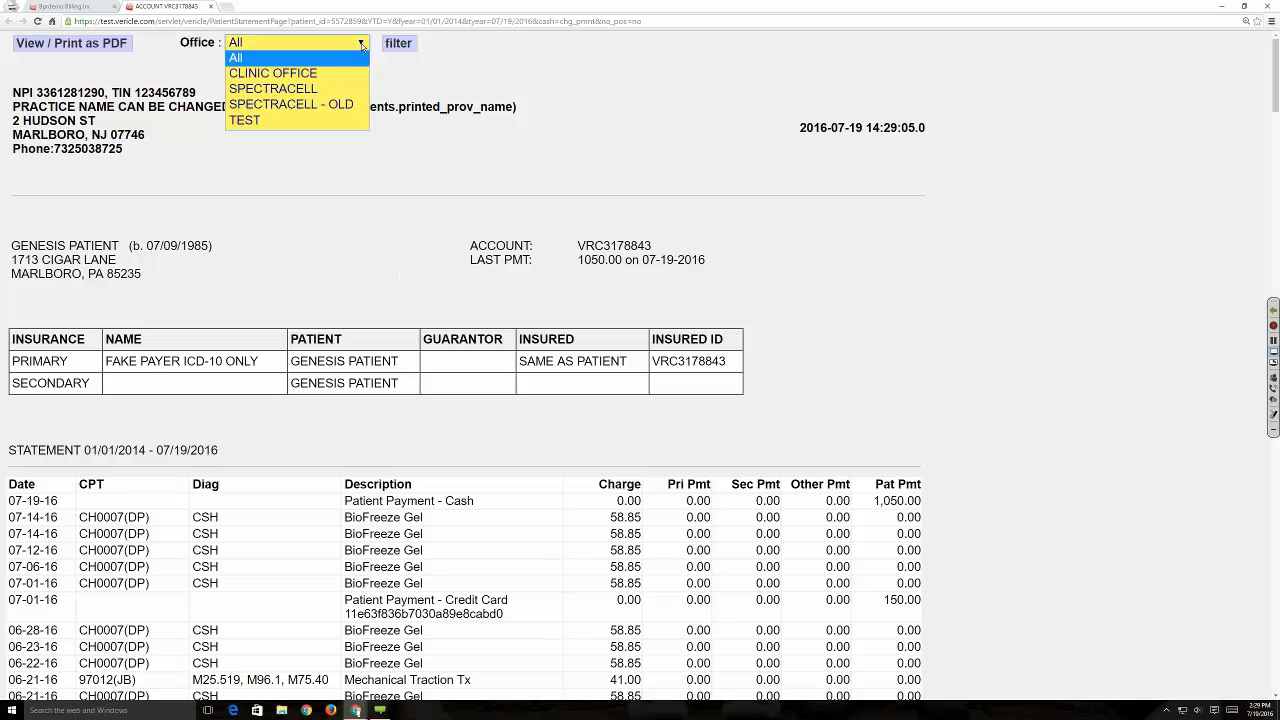
left_click(383, 90)
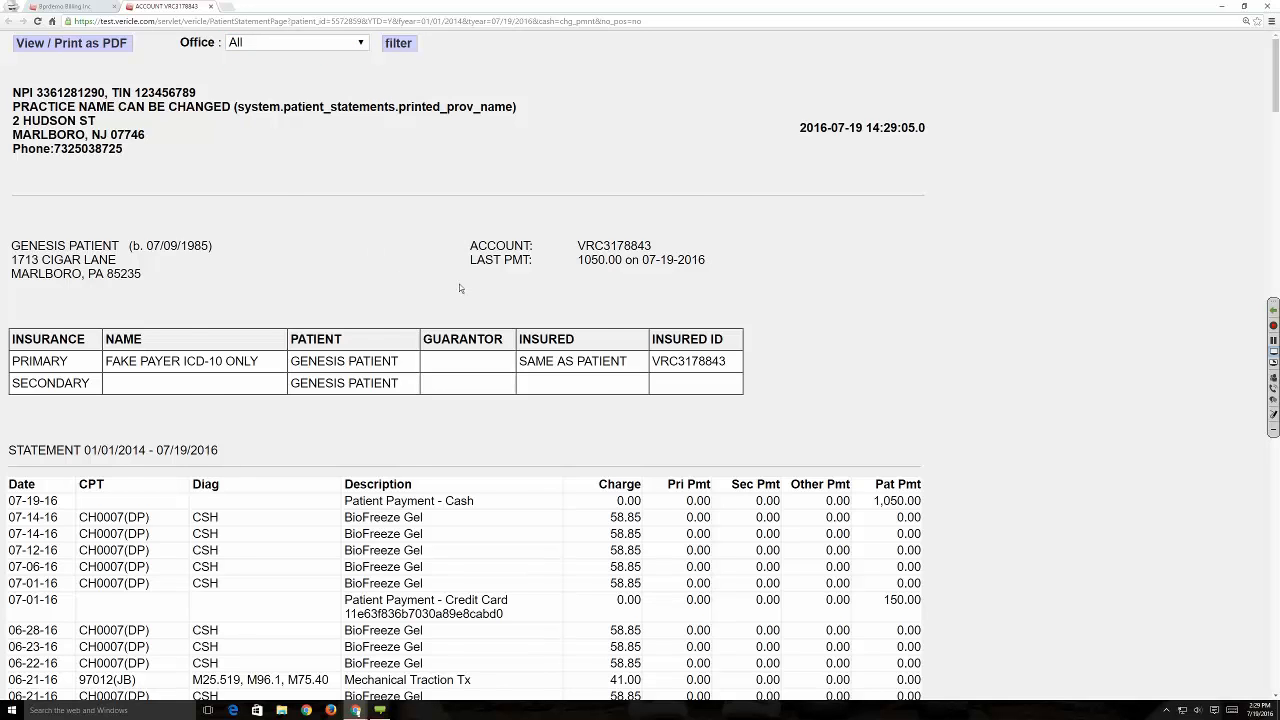
scroll(544, 301, "down", 3)
scroll(543, 300, "down", 2)
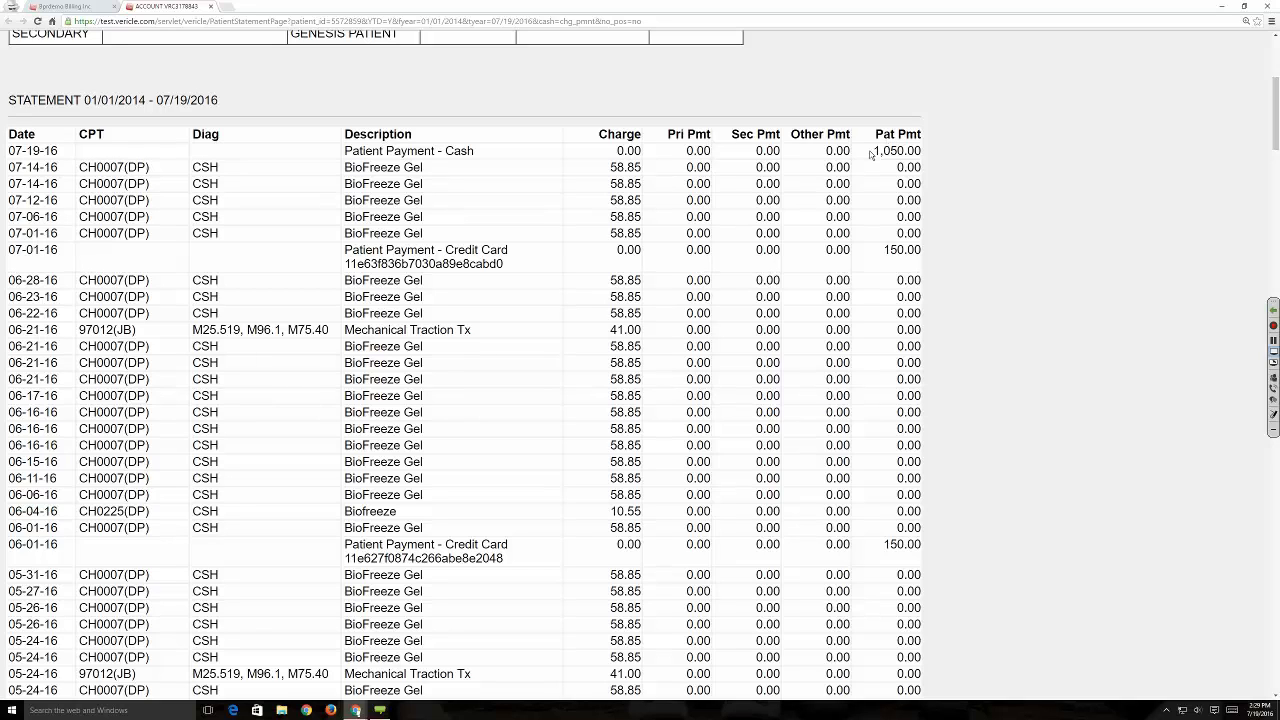
left_click_drag(870, 152, 928, 151)
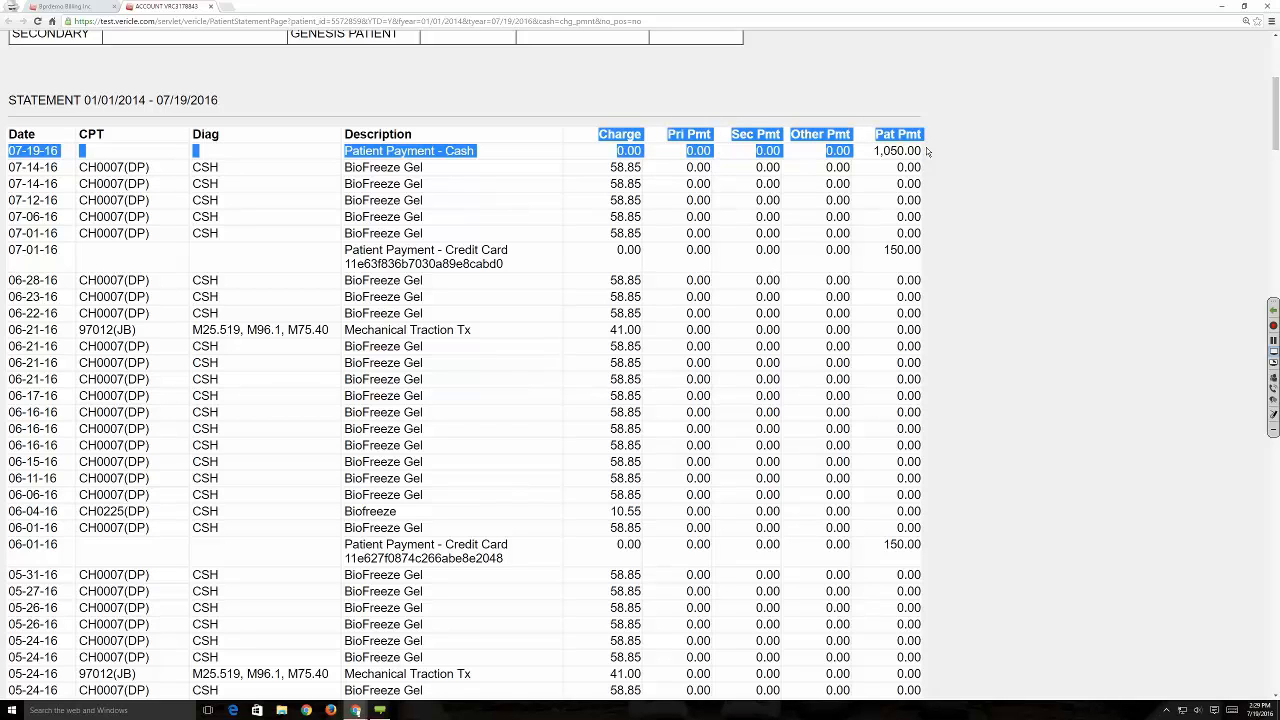
left_click(928, 151)
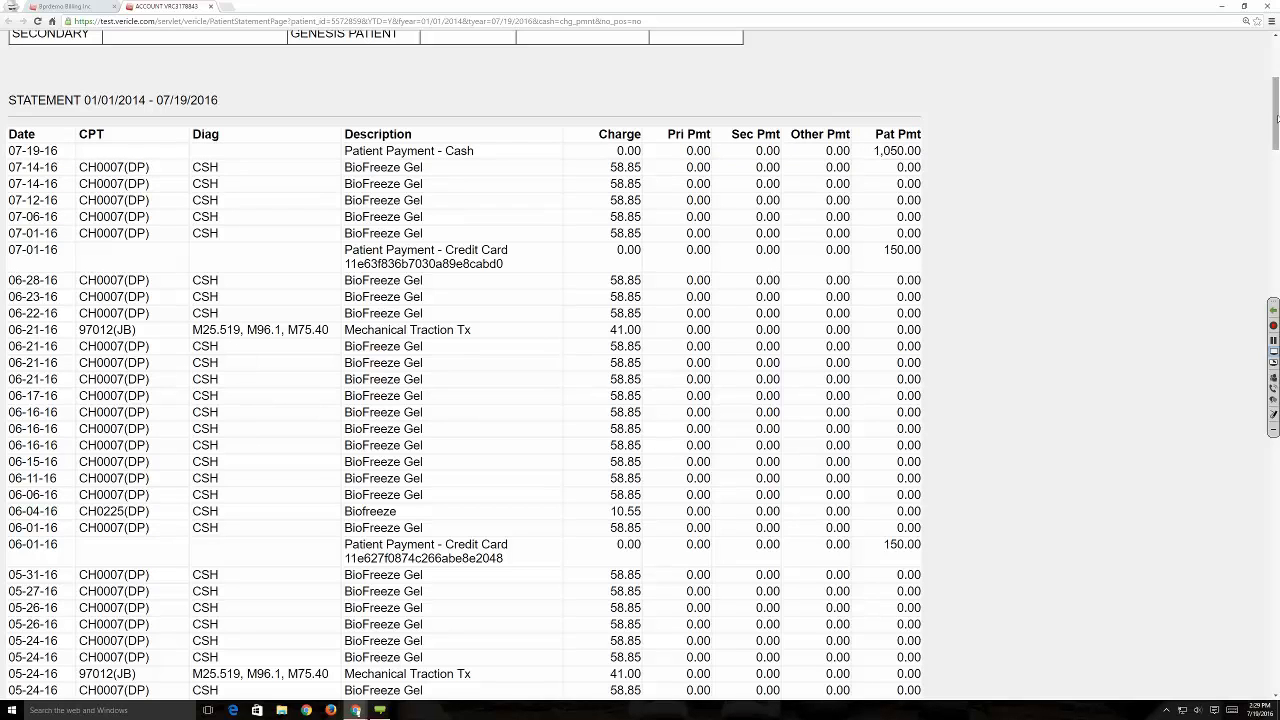
left_click_drag(1276, 116, 1231, 566)
scroll(1231, 566, "down", 3)
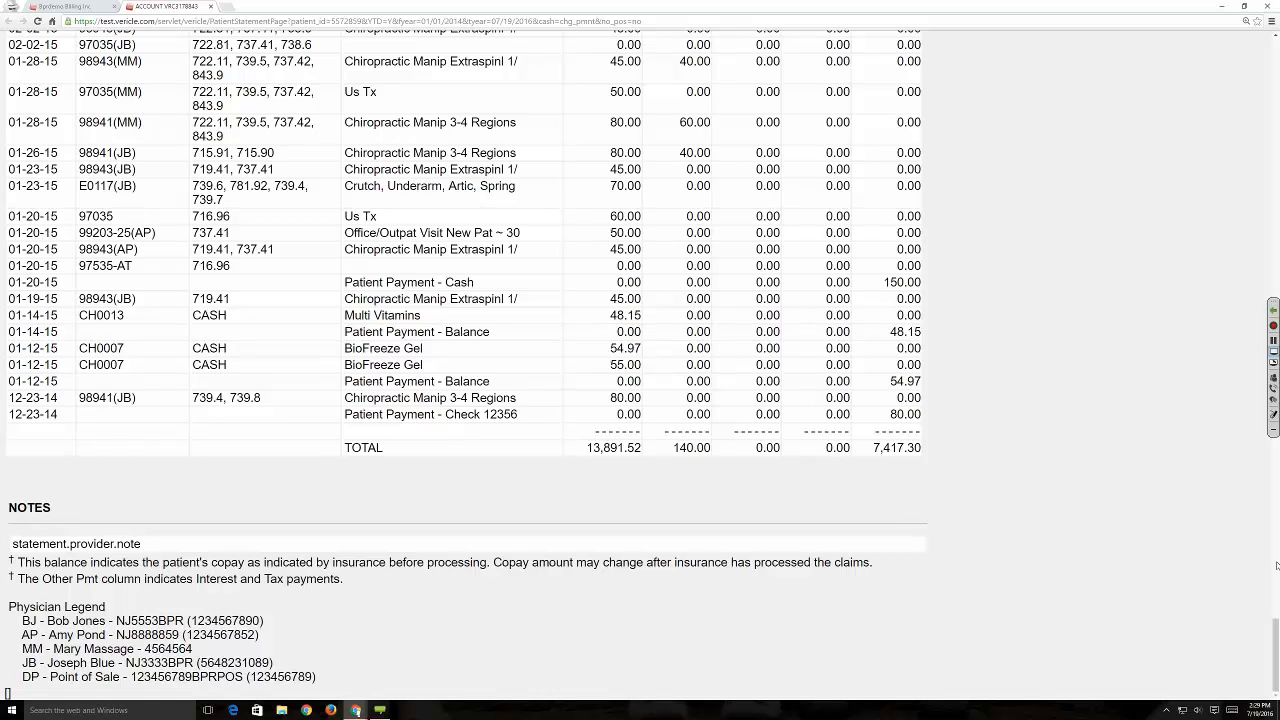
left_click_drag(1275, 655, 1276, 246)
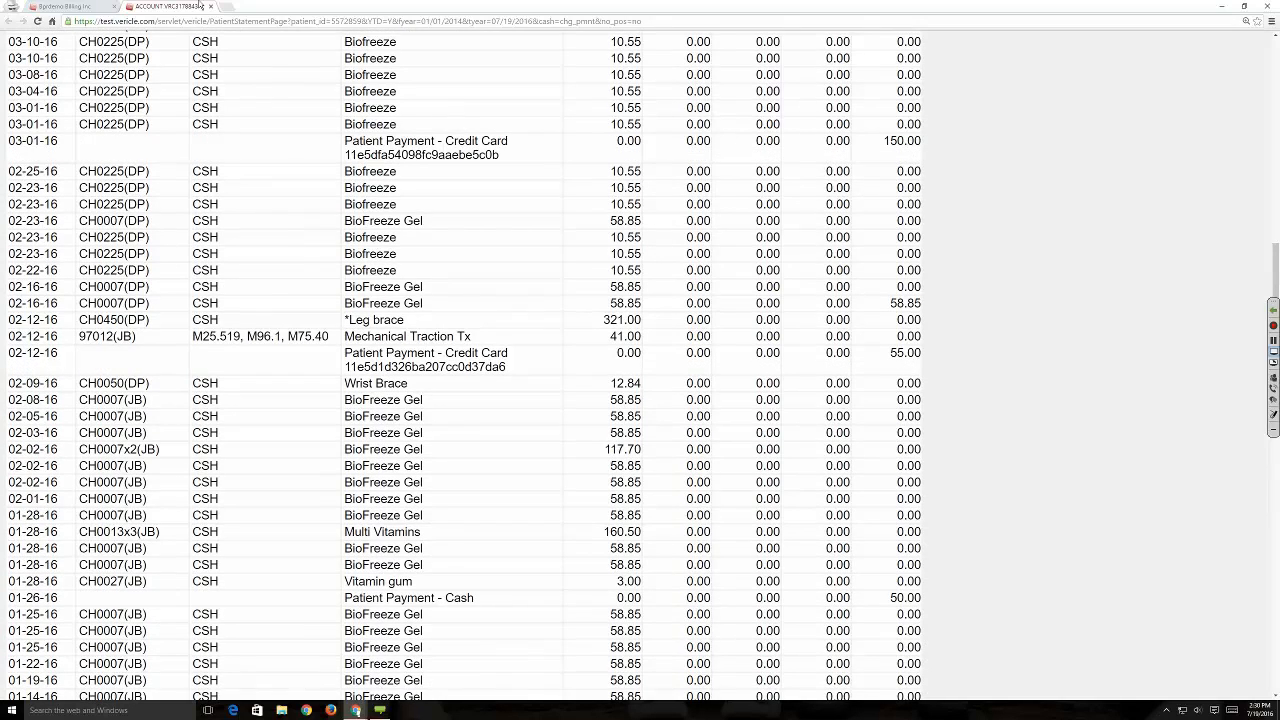
left_click(210, 6)
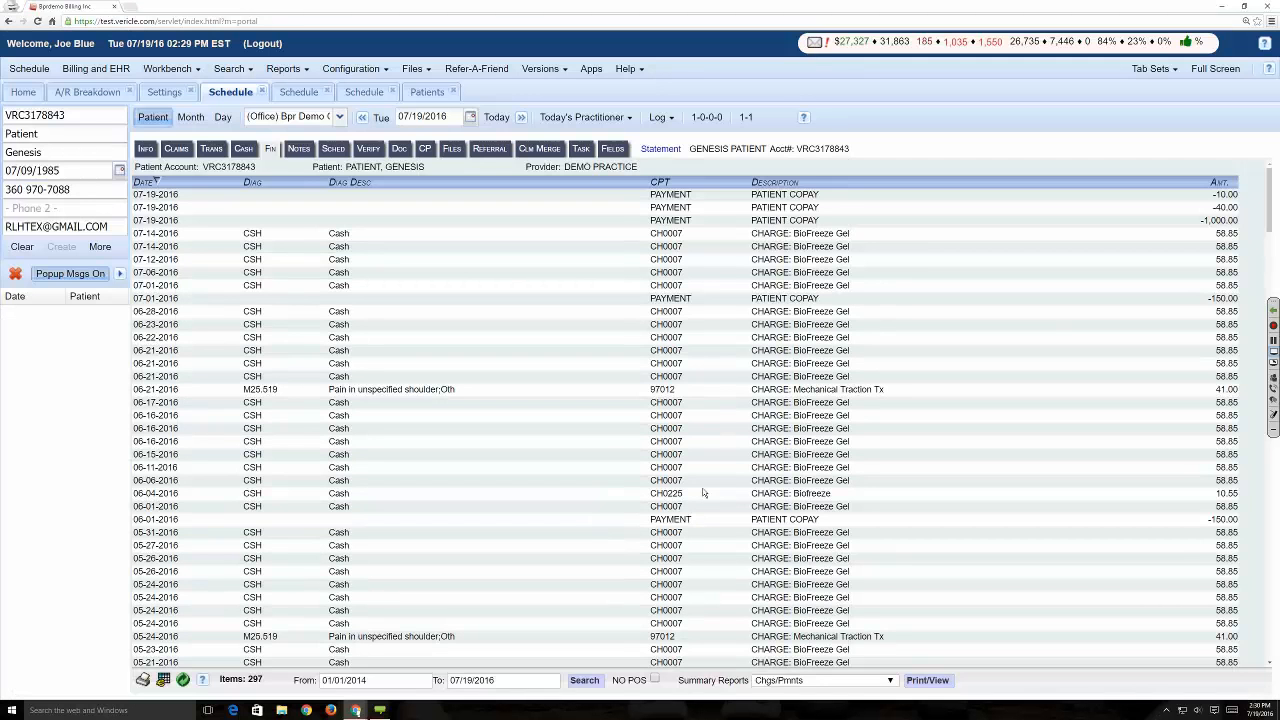
- Generate the Stmt - No Allocations summary report and return to the patient's year-to-date summary
left_click(815, 680)
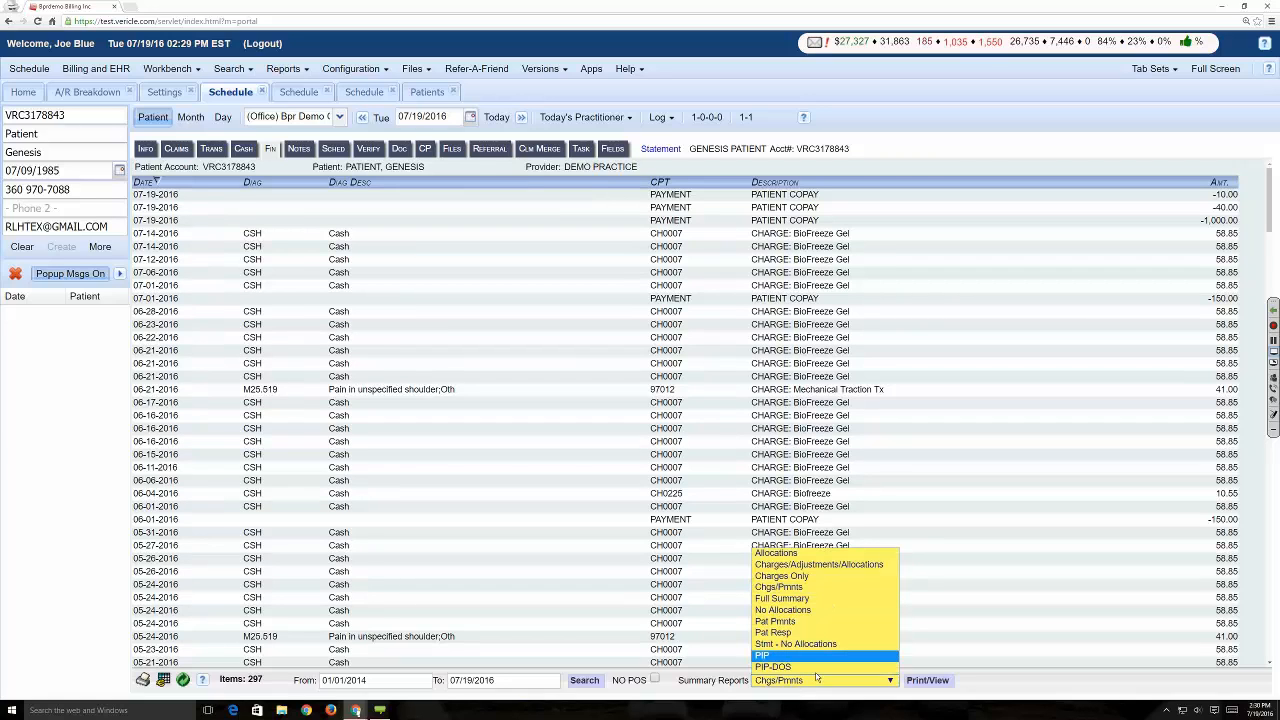
left_click(813, 645)
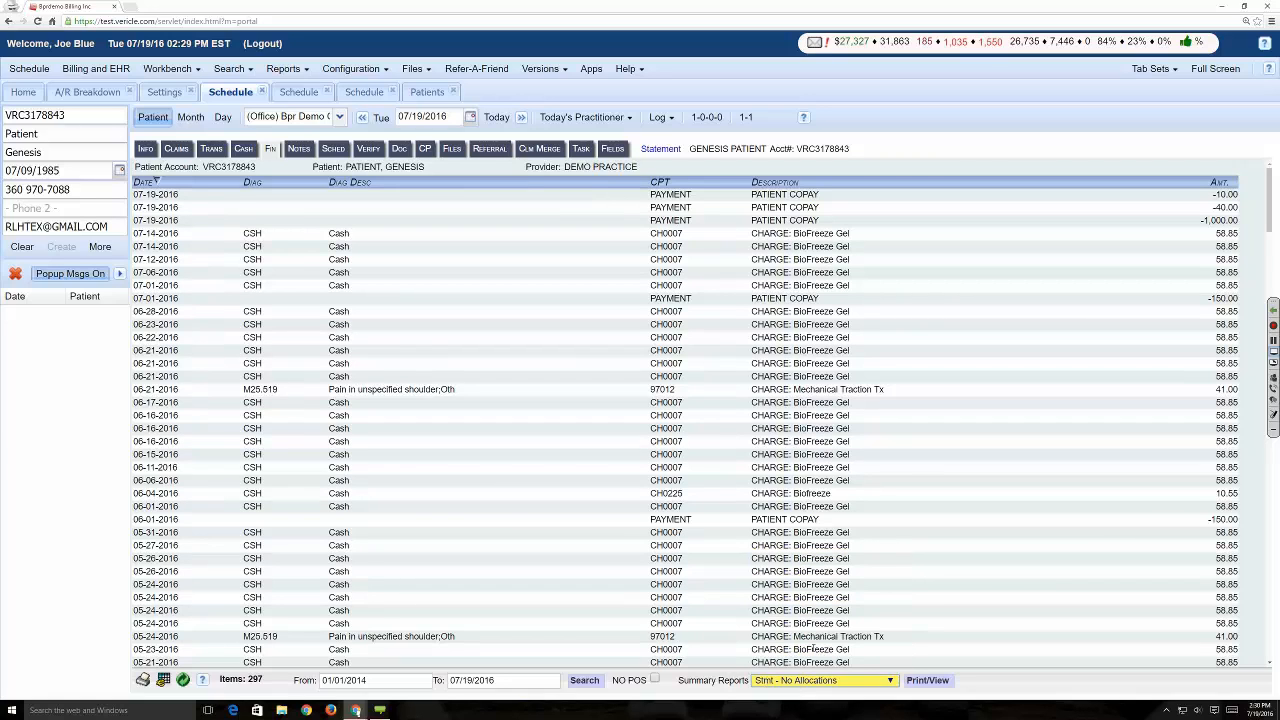
left_click(933, 685)
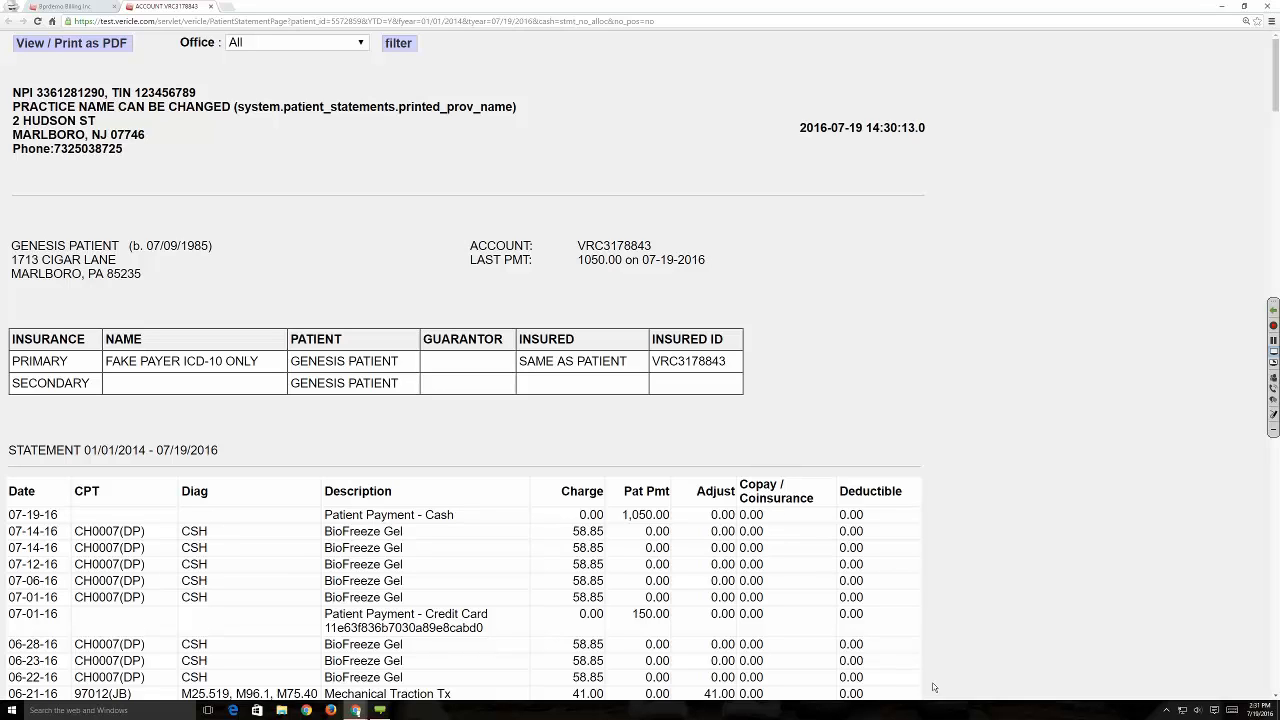
key("alt+Tab")
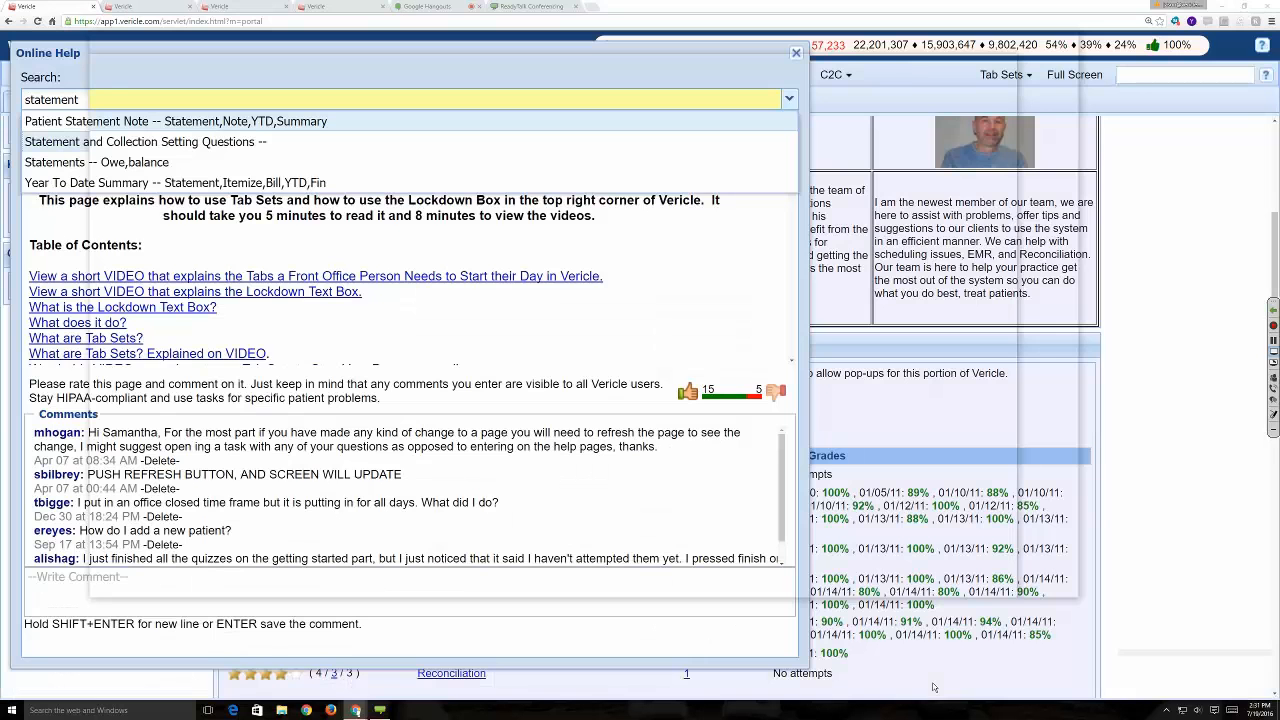
key("alt+Tab")
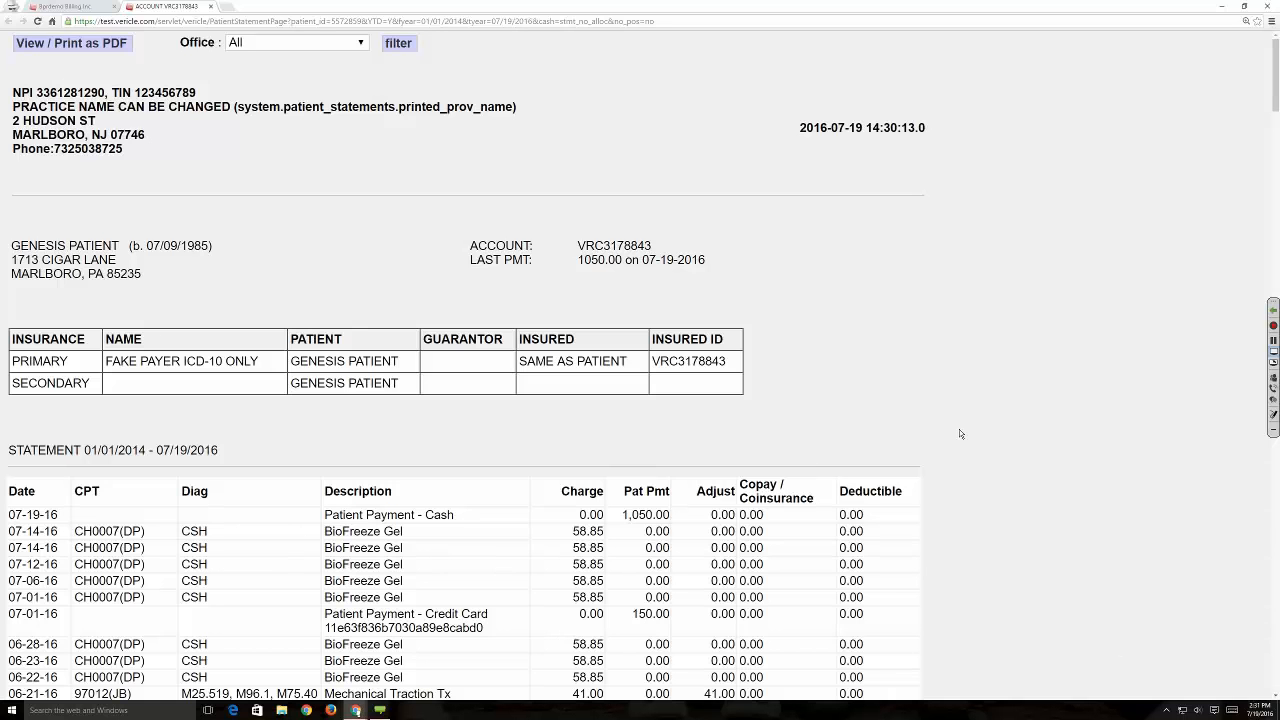
left_click(65, 7)
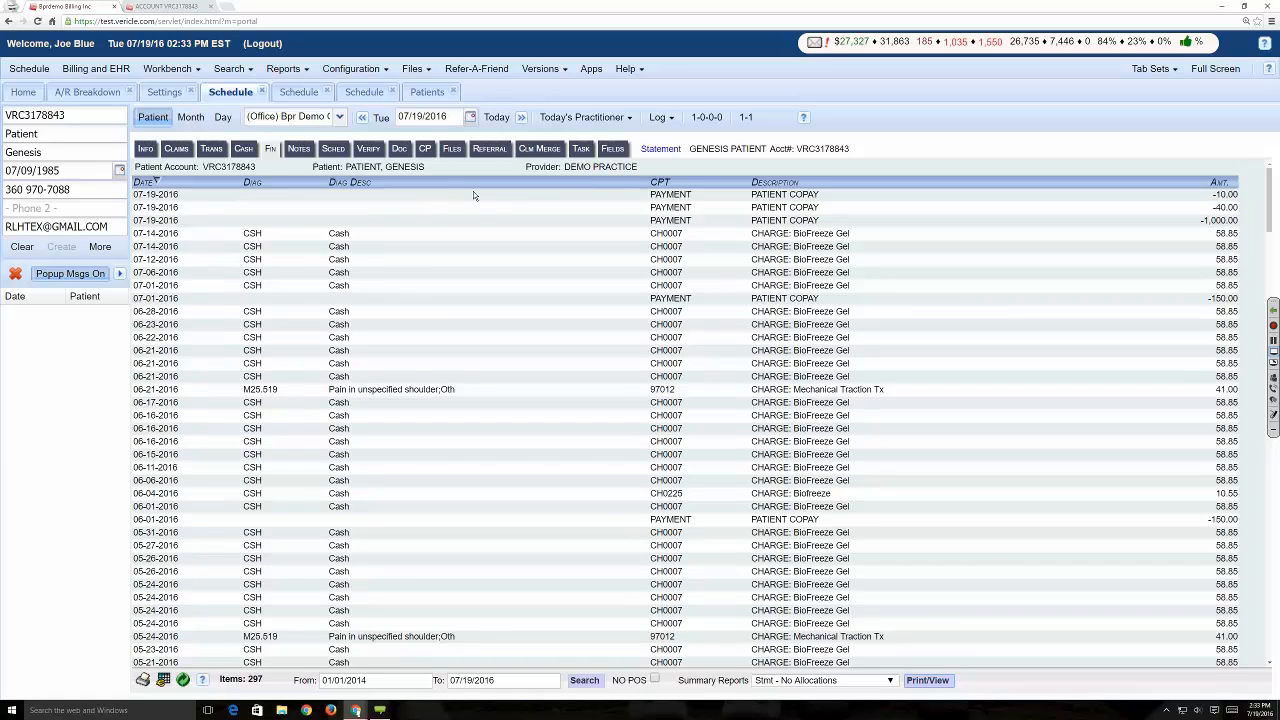
- Open the patient's care plans to review the visits and per-visit amounts
left_click(424, 149)
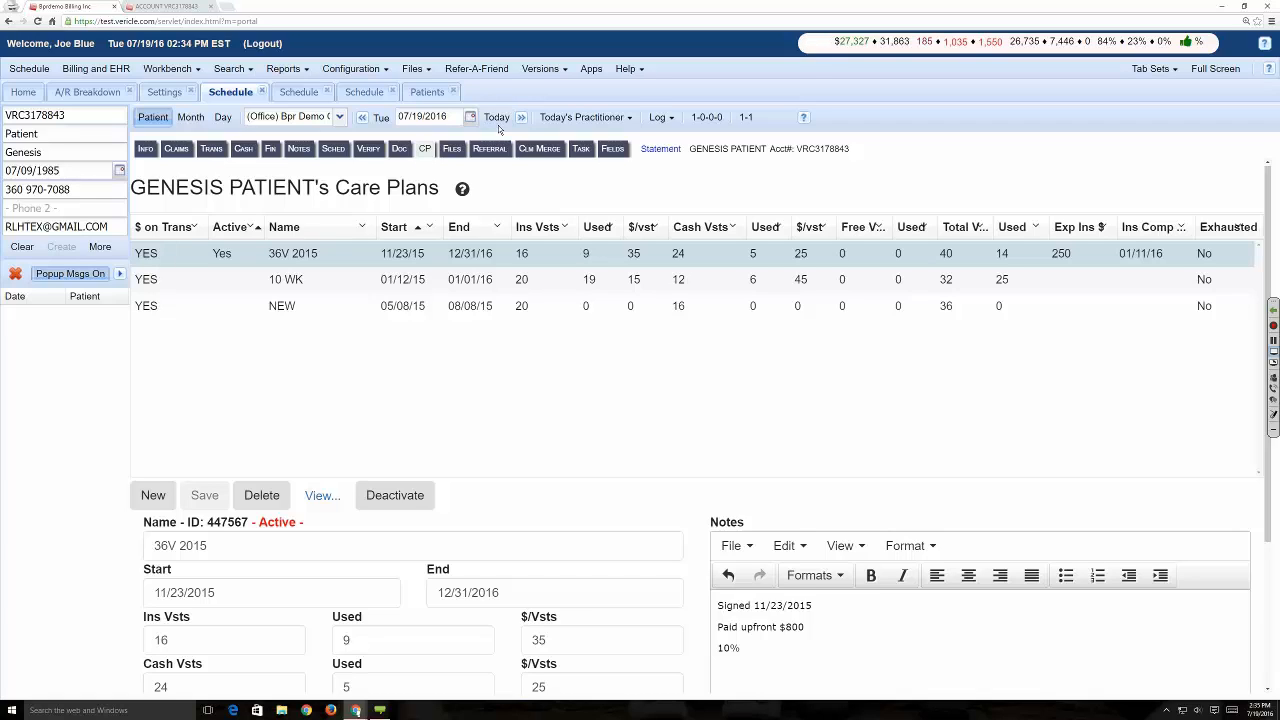
- Show the web meeting's participants and promote one attendee to co-presenter
left_click(1273, 380)
left_click(1257, 373)
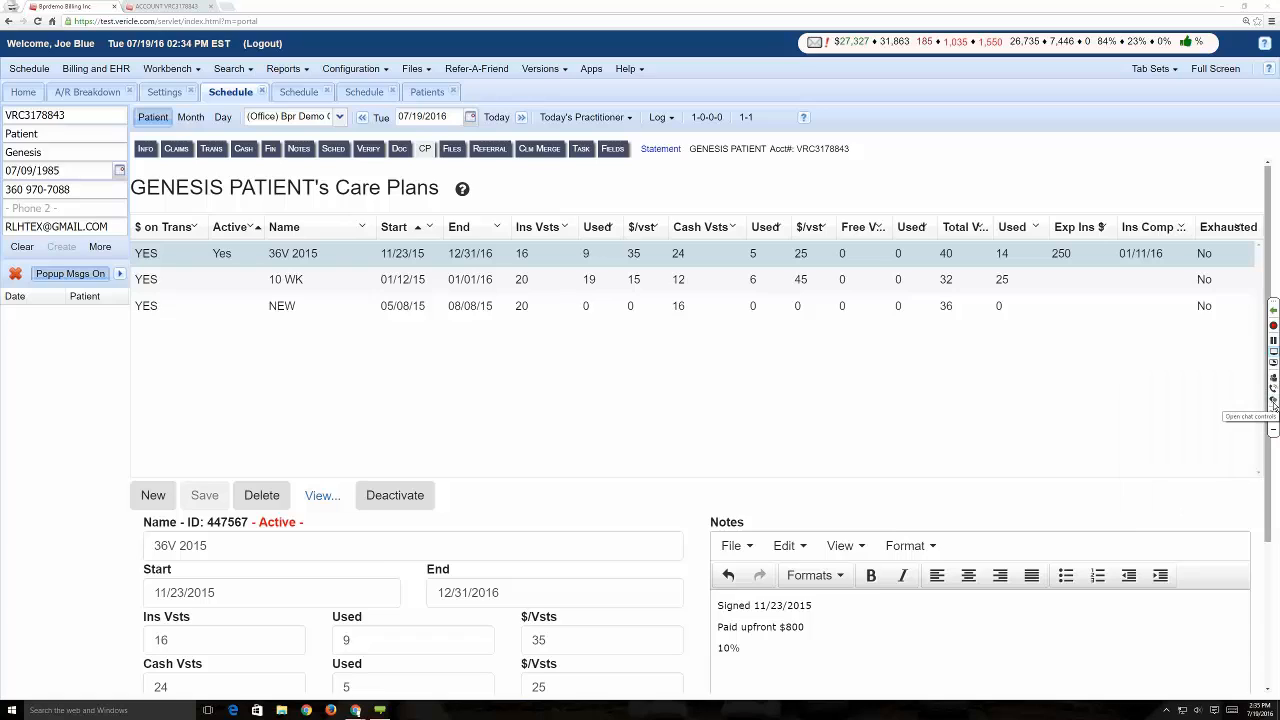
left_click(1273, 377)
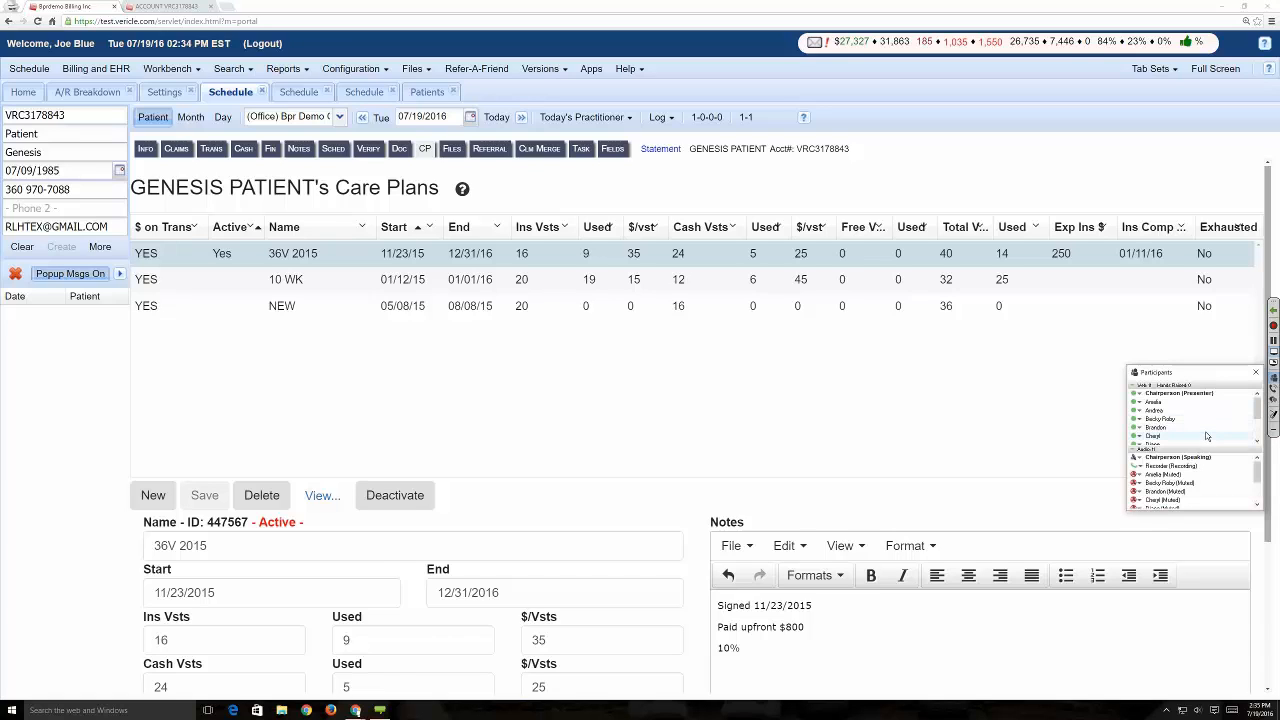
scroll(1200, 432, "down", 1)
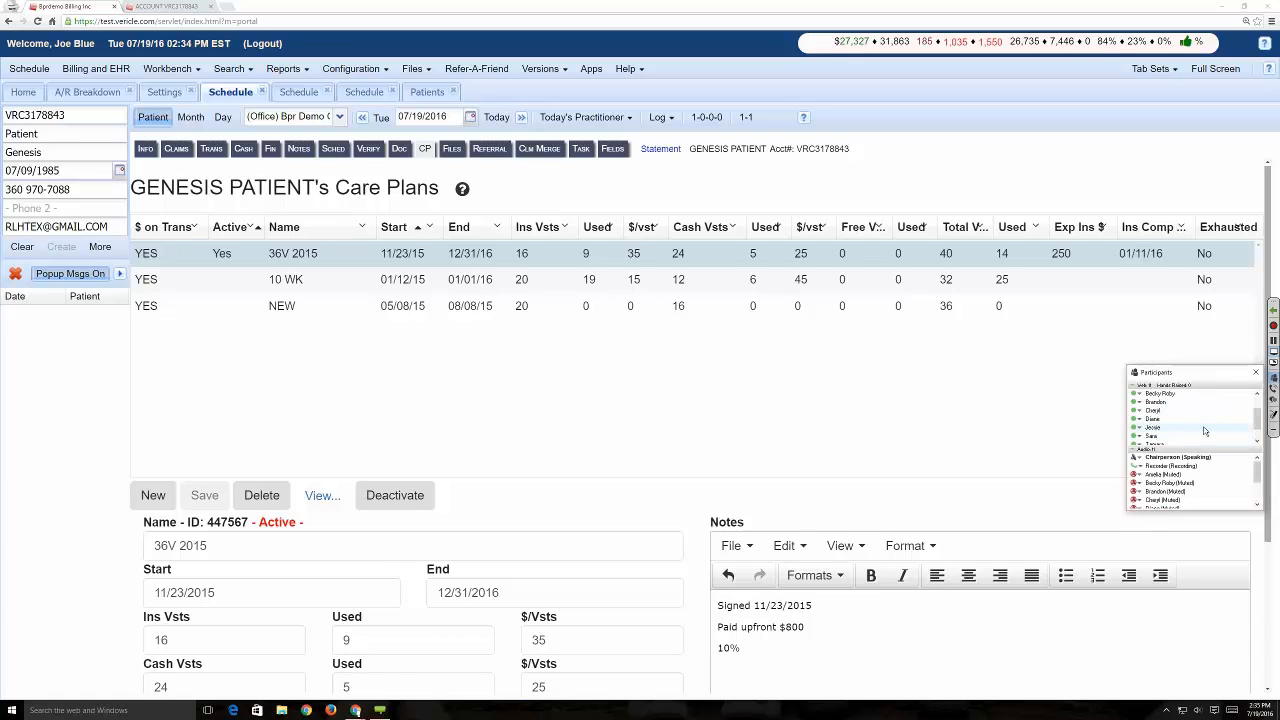
right_click(1143, 430)
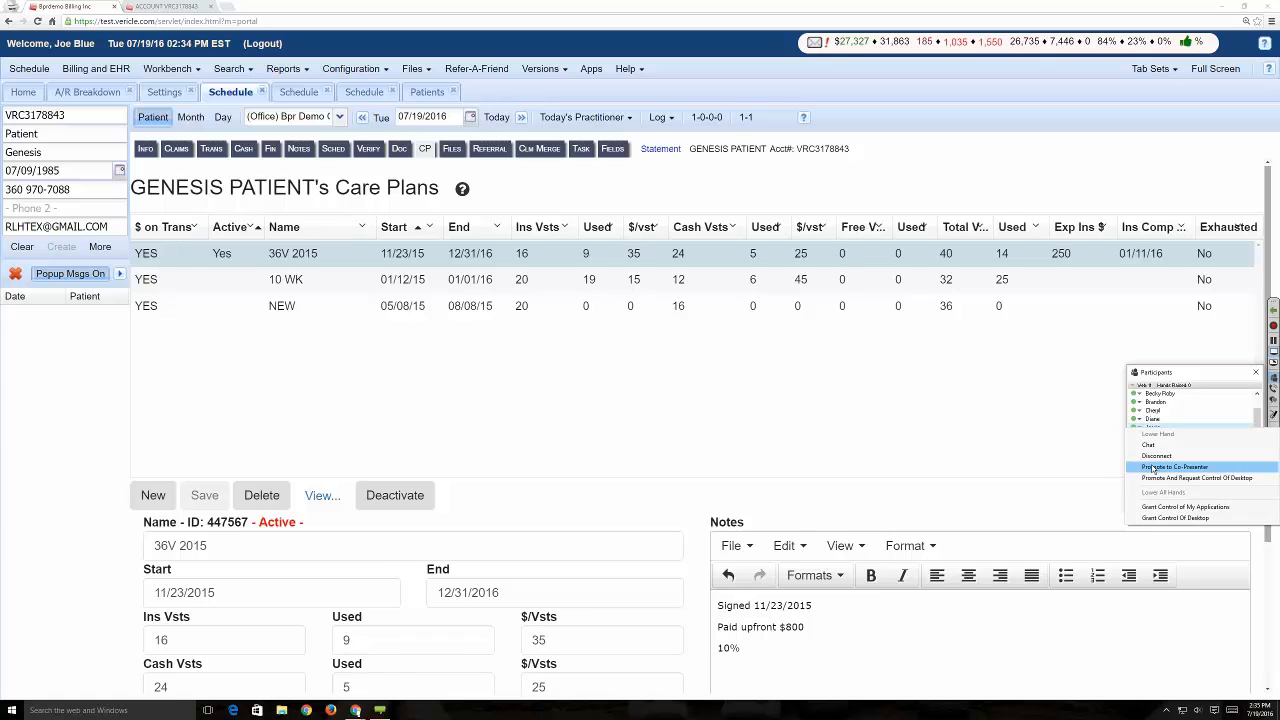
left_click(1153, 467)
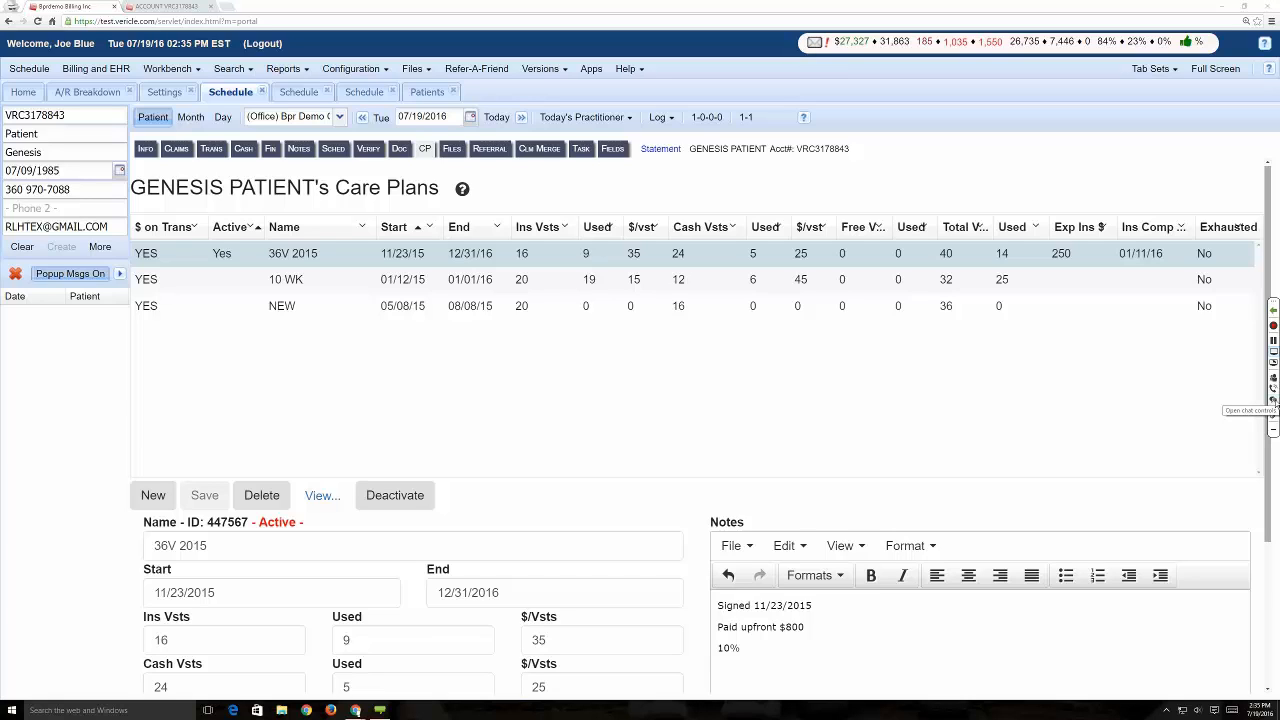
- Check the web meeting's chat for attendee messages, closing and reopening the chat window
left_click(1274, 399)
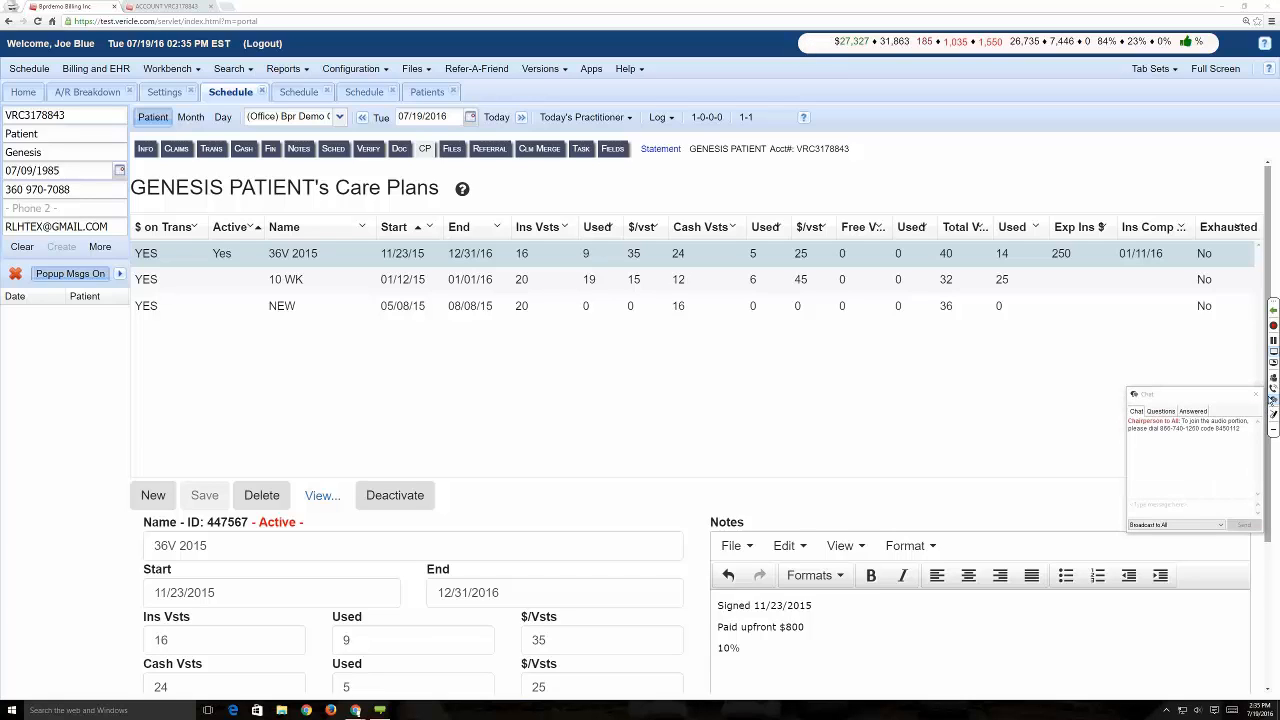
left_click(1256, 394)
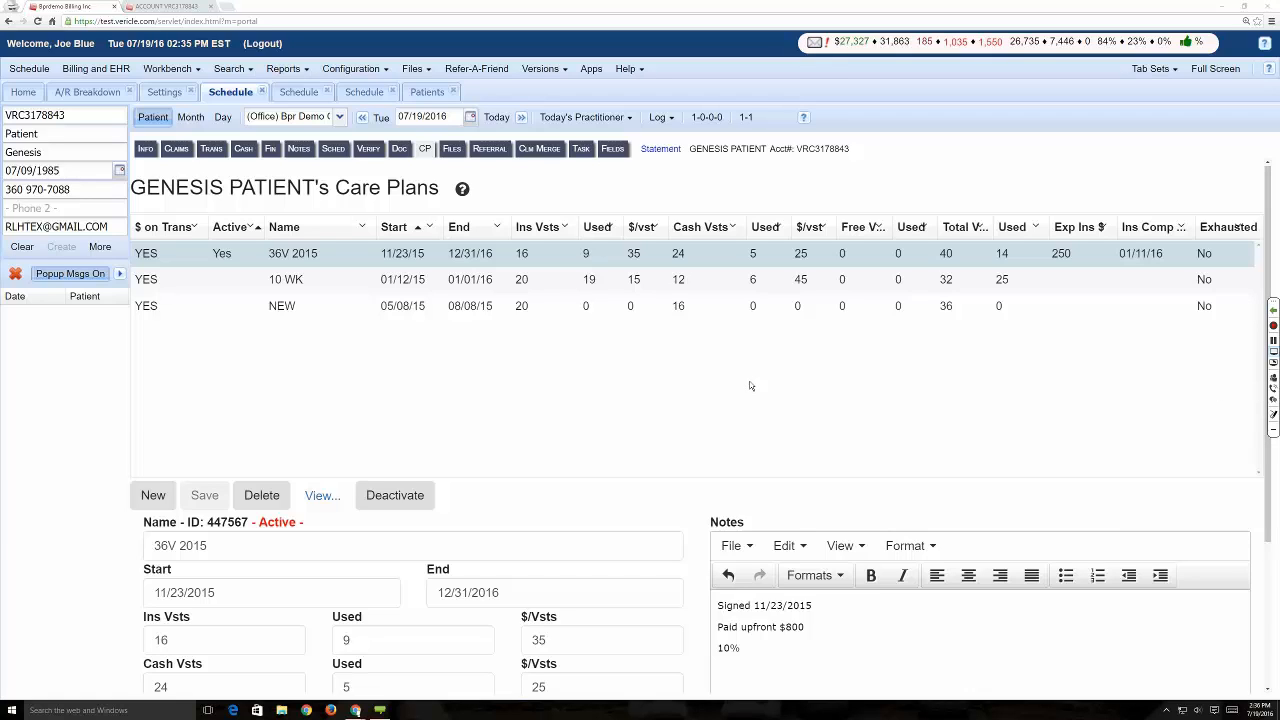
left_click(1273, 400)
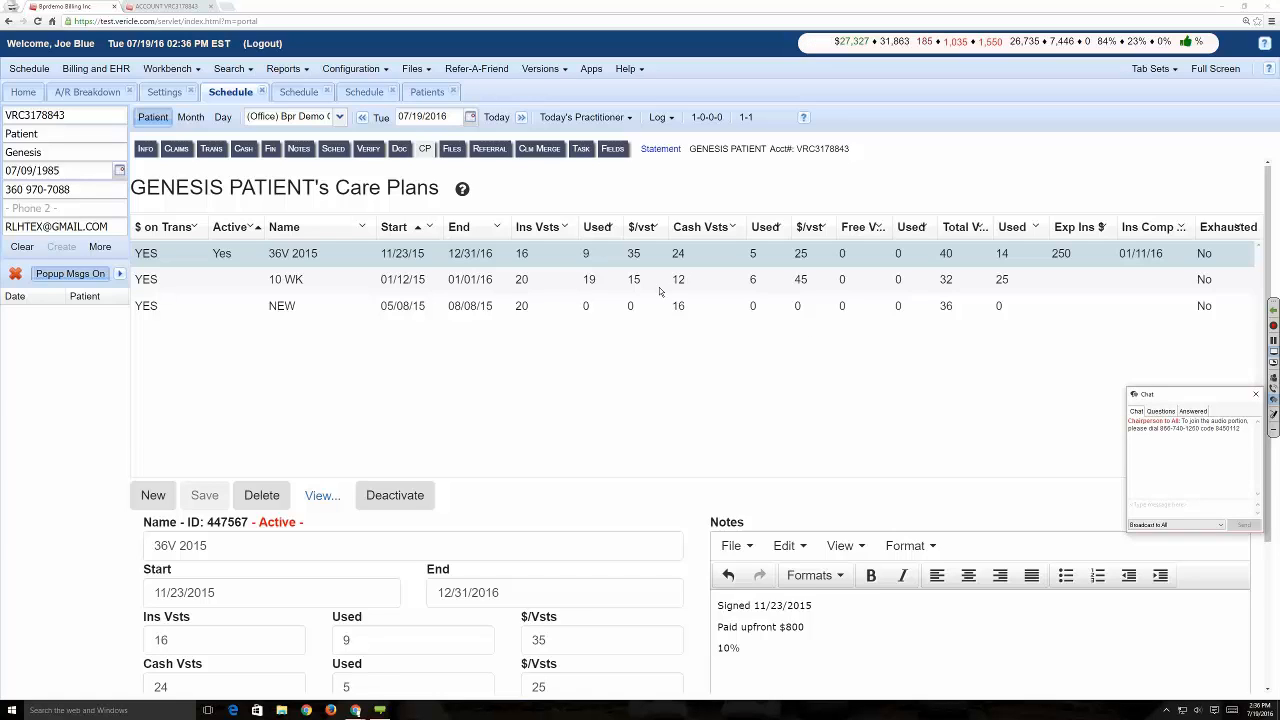
key("alt+Tab")
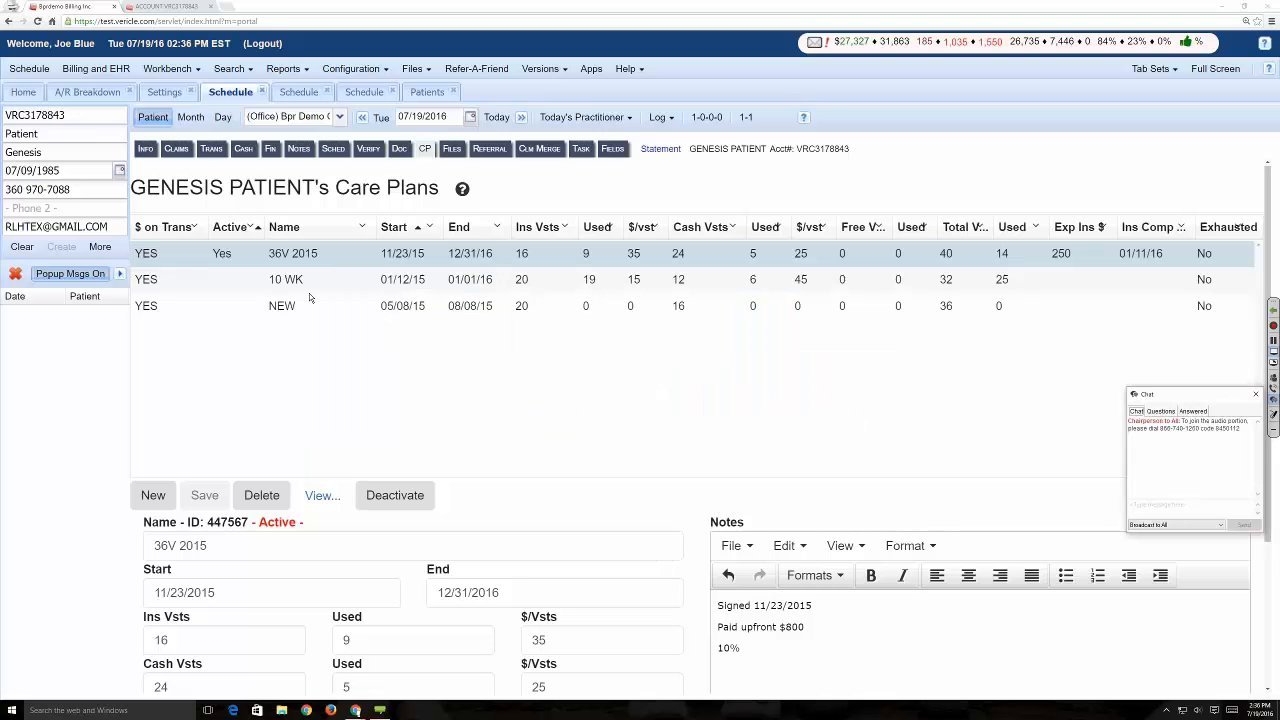